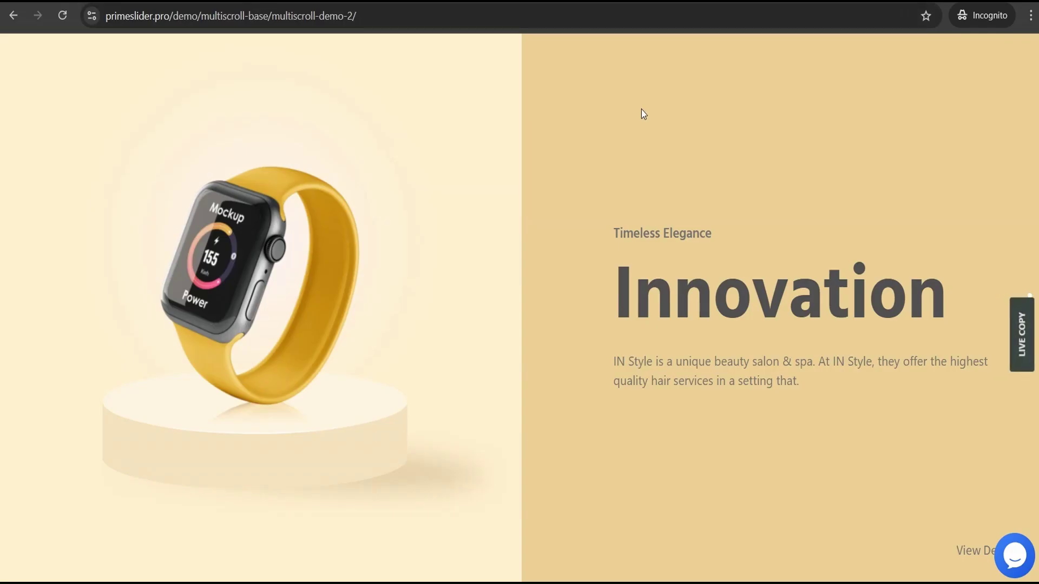
Preview the Multiscroll, Tango and Vertex slider demos, moving through several slides in each
scroll(660, 116, "down", 2)
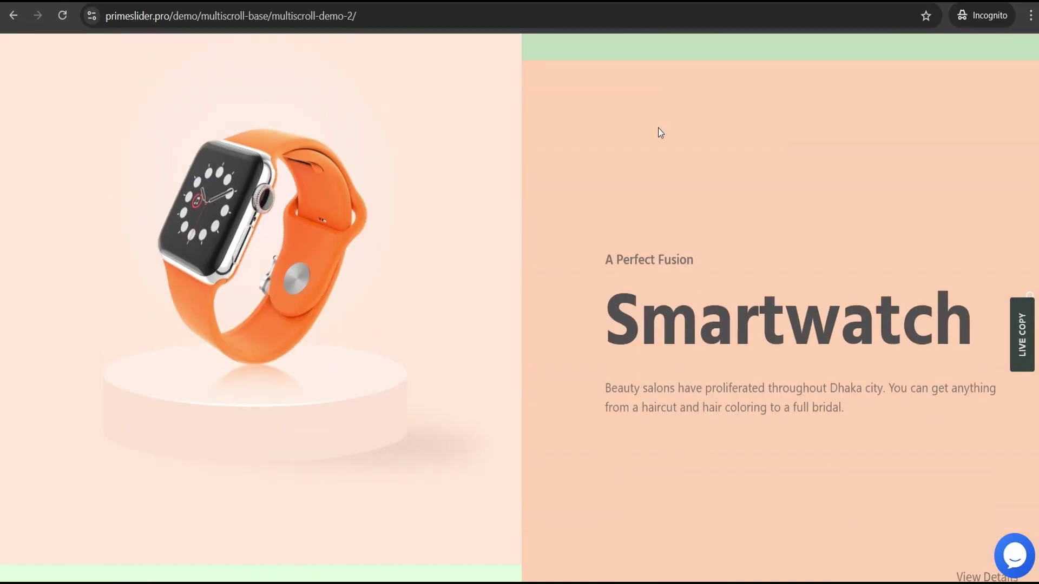
scroll(658, 128, "down", 2)
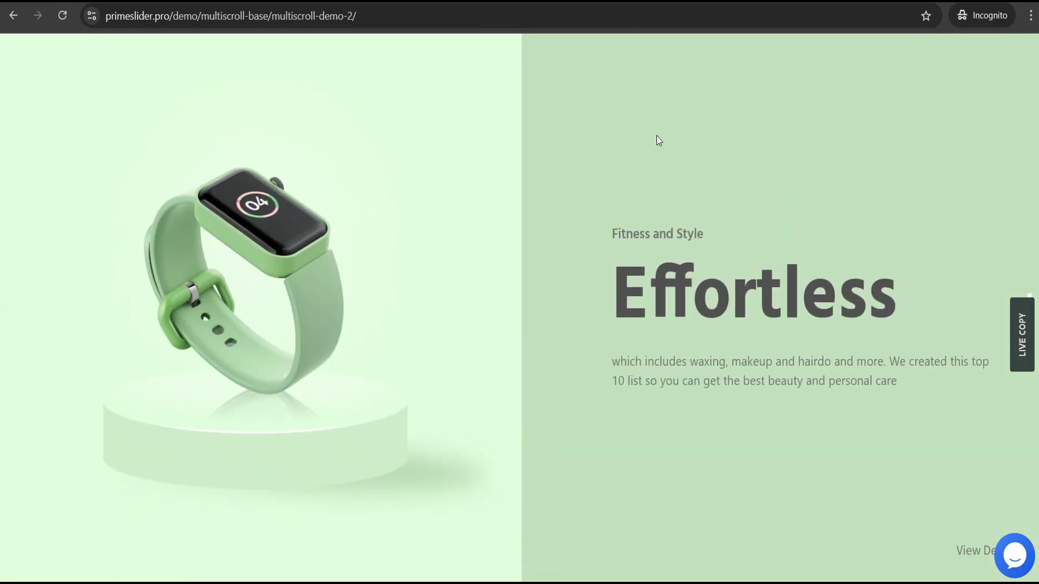
scroll(656, 136, "down", 2)
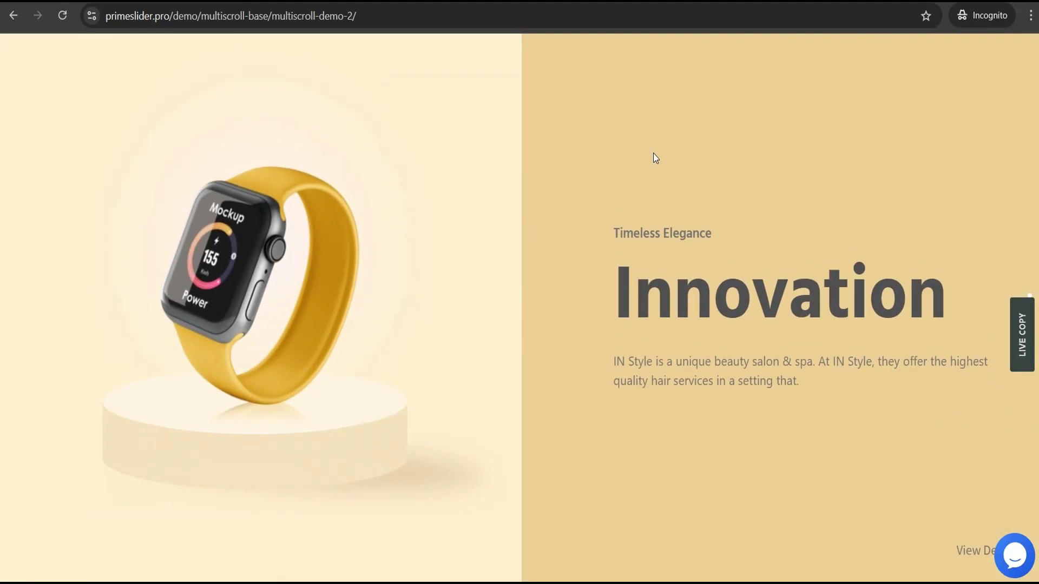
scroll(653, 155, "down", 2)
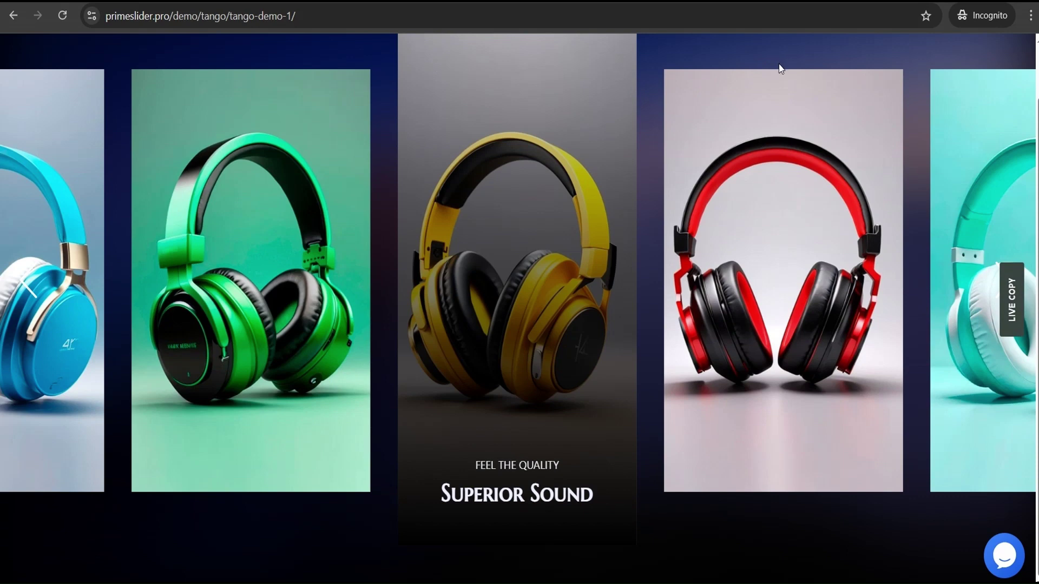
left_click(810, 294)
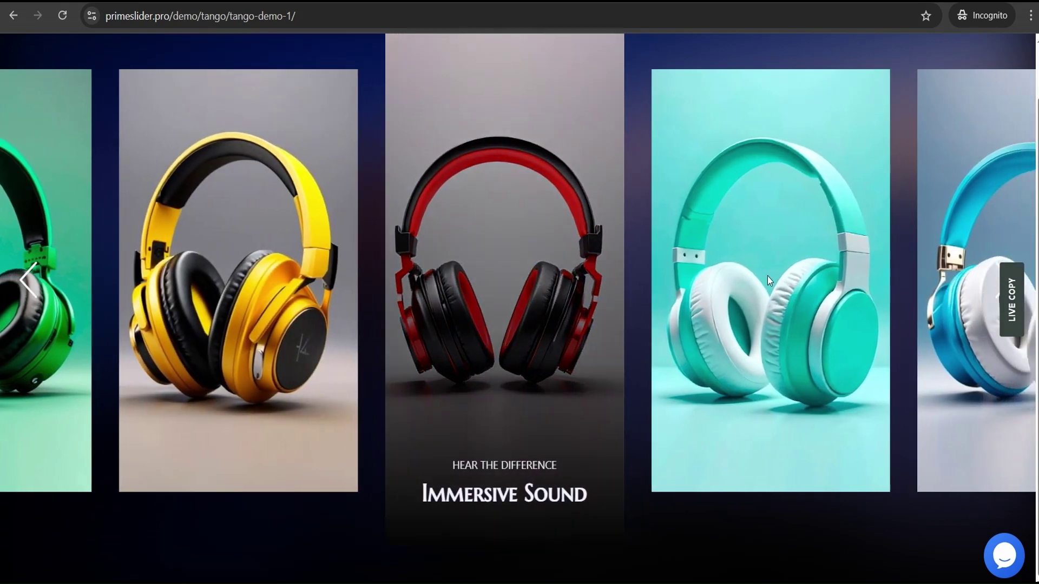
left_click_drag(767, 276, 549, 278)
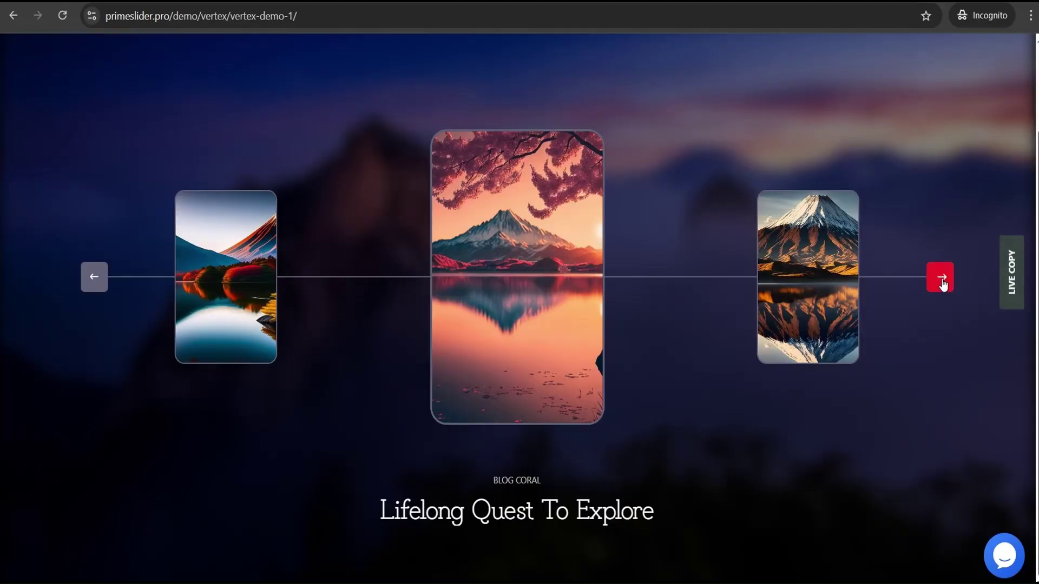
left_click(941, 282)
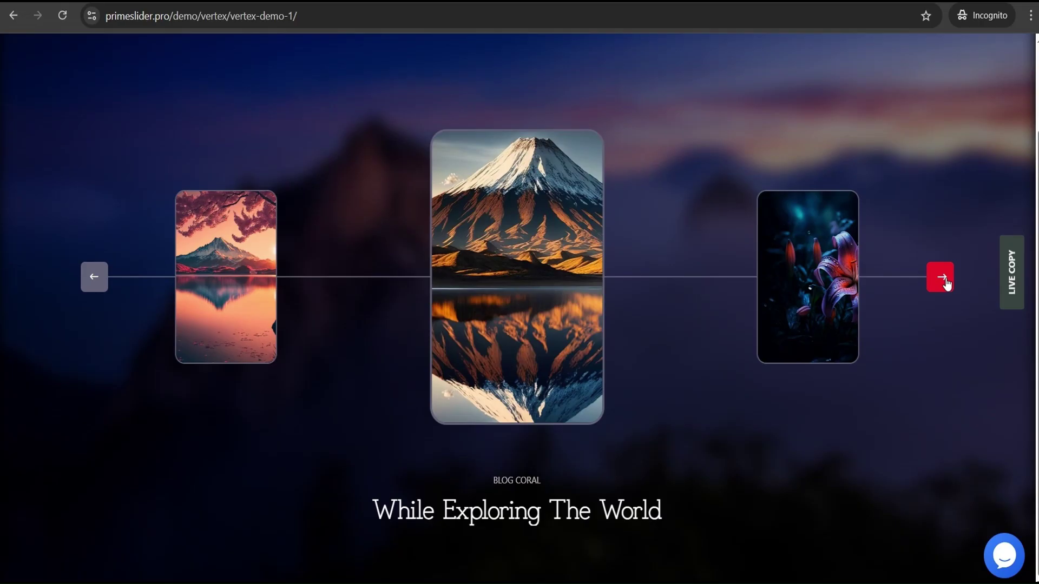
left_click(946, 282)
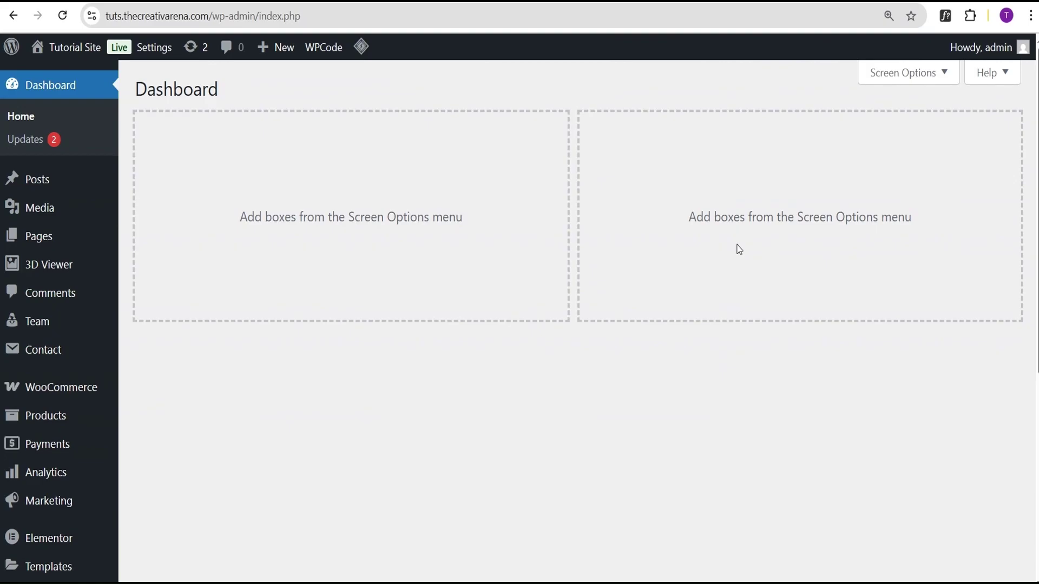
Search the installable WordPress plugins for "prime slider"
scroll(23, 267, "down", 4)
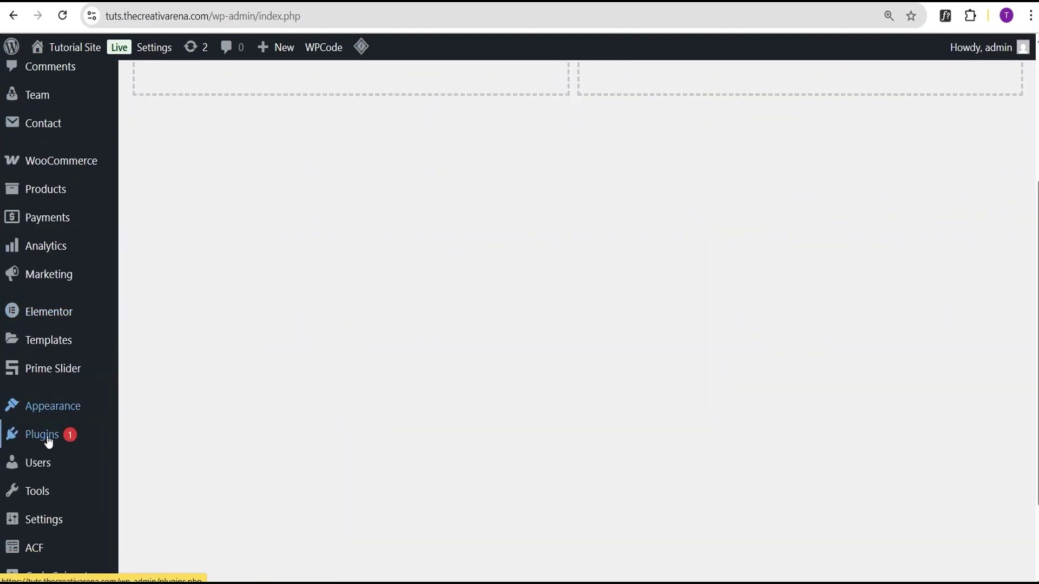
mouse_move(48, 441)
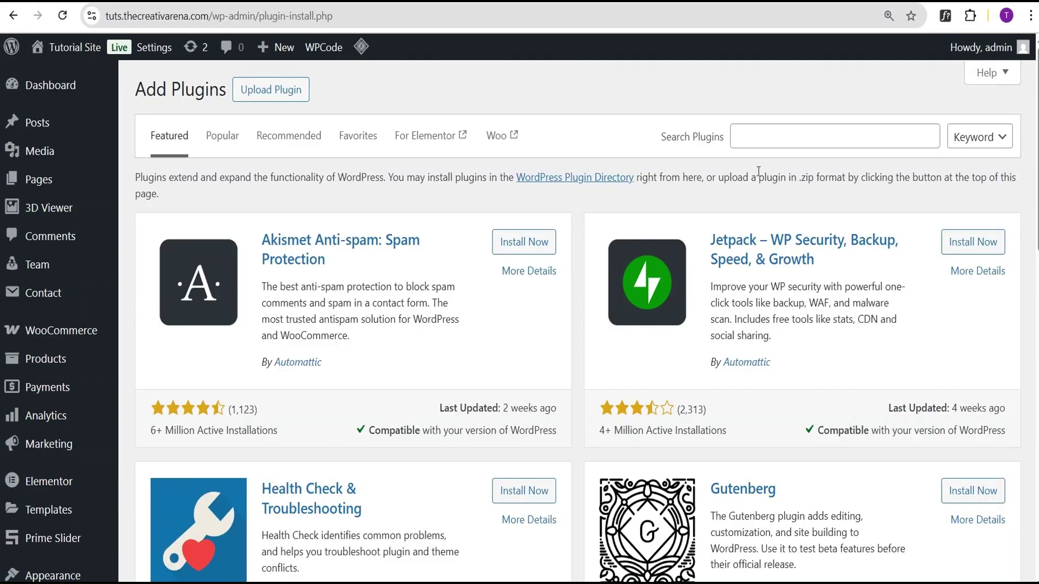
left_click(768, 139)
type("prime slider")
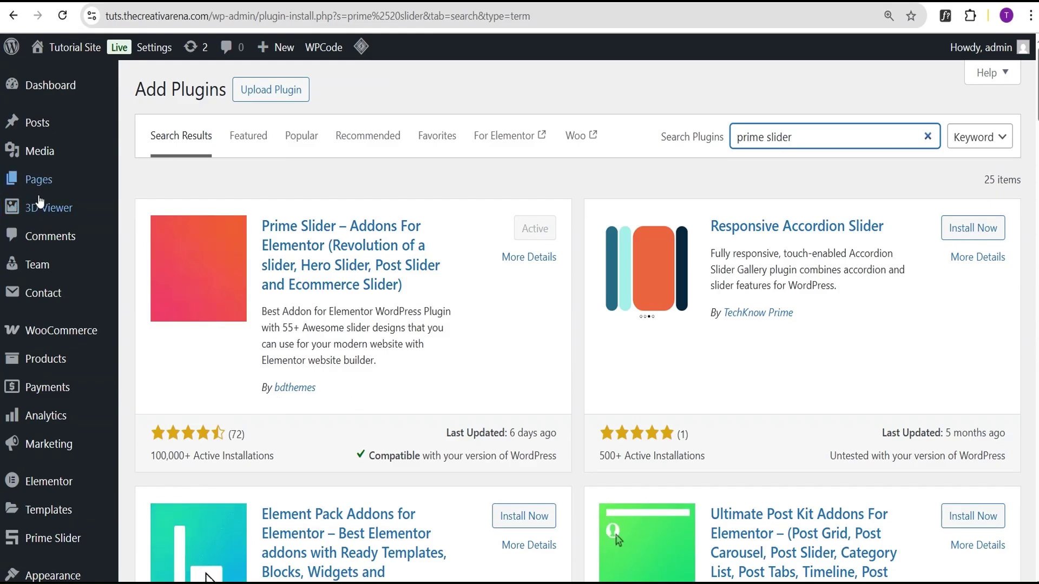
Open Prime Slider's Core Widgets settings and filter the widget list to Free
scroll(46, 237, "down", 1)
scroll(46, 237, "down", 2)
mouse_move(46, 397)
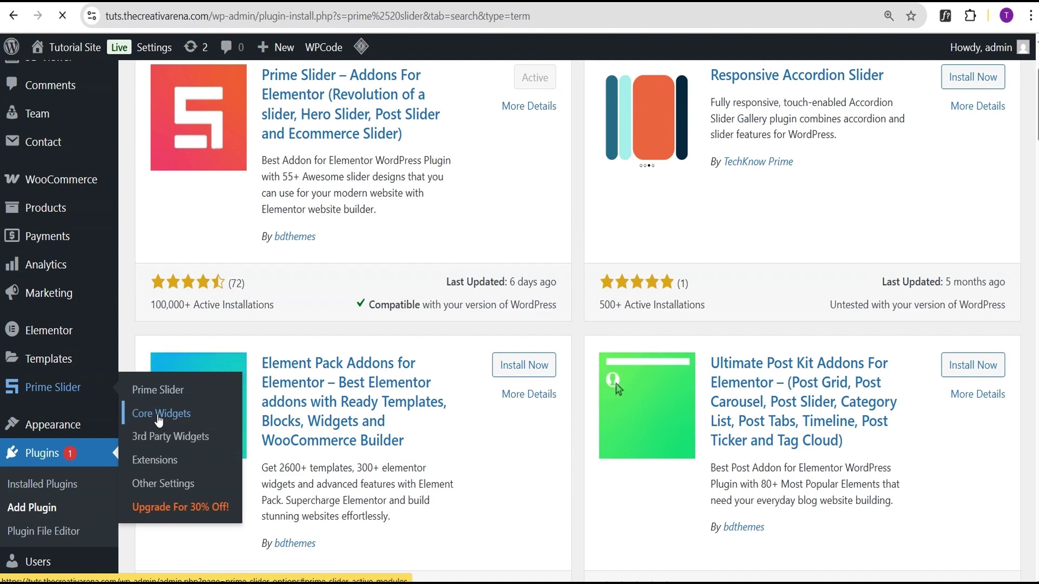
left_click(159, 421)
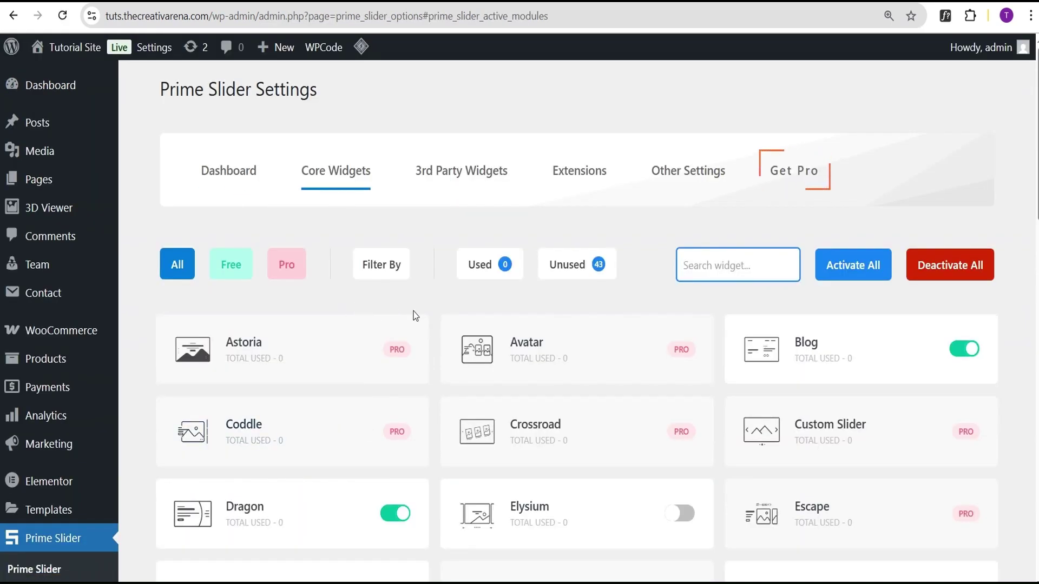
scroll(421, 316, "down", 2)
scroll(421, 316, "down", 2)
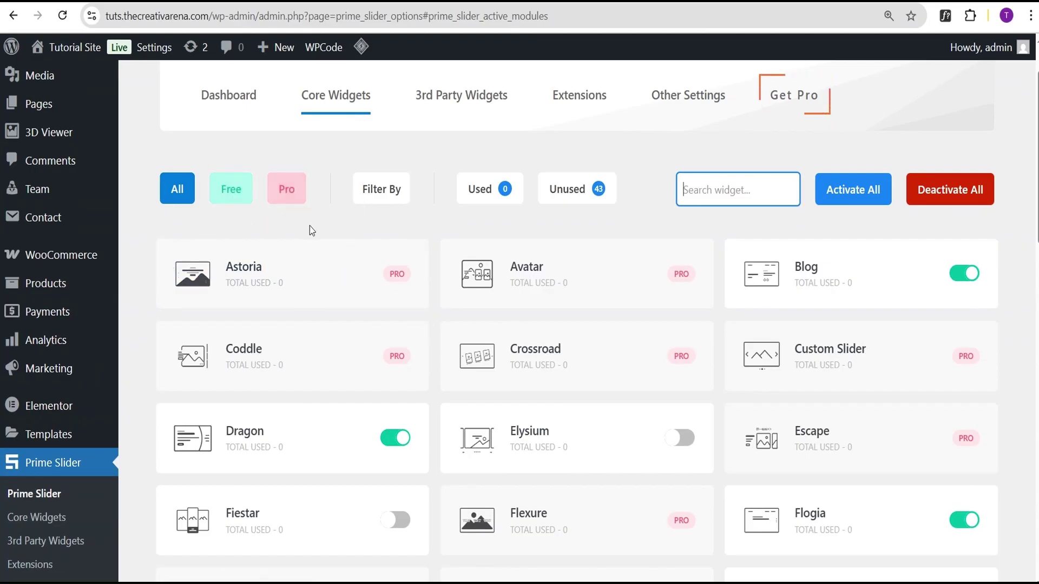
left_click(237, 198)
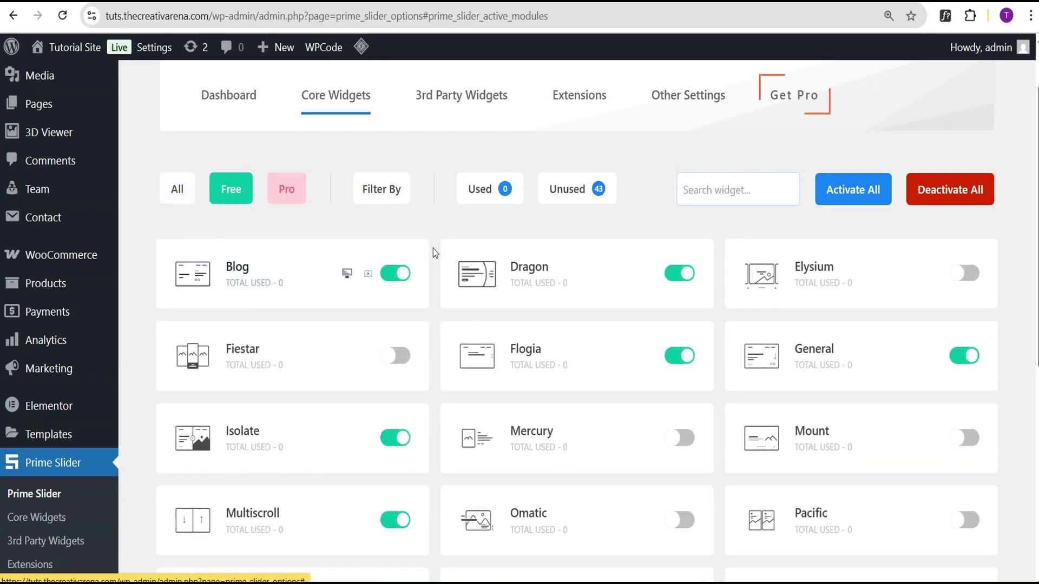
Examine the full list of free core widgets and which of them are switched on
scroll(541, 261, "down", 2)
scroll(541, 261, "down", 1)
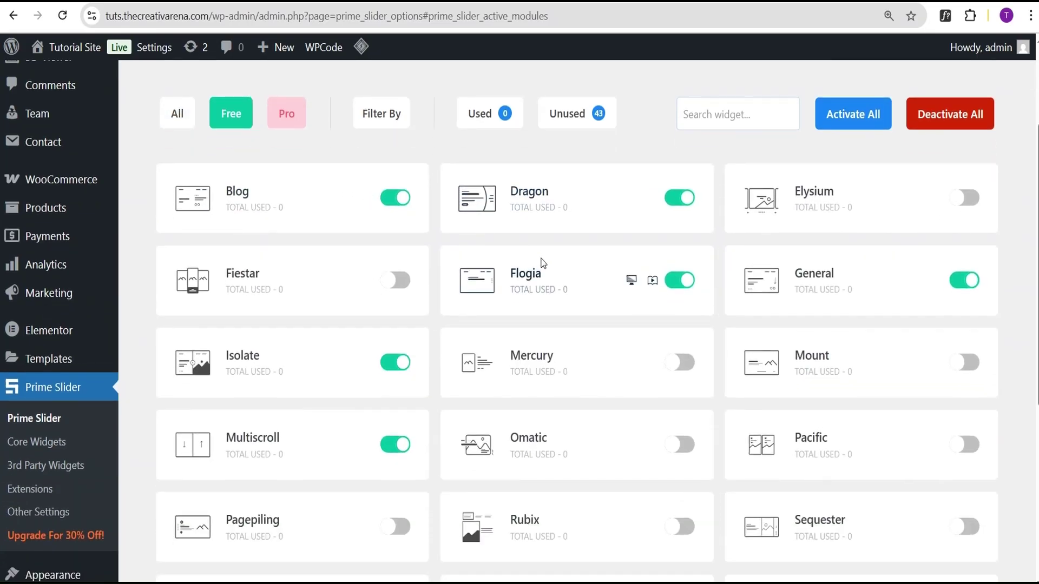
scroll(544, 269, "down", 5)
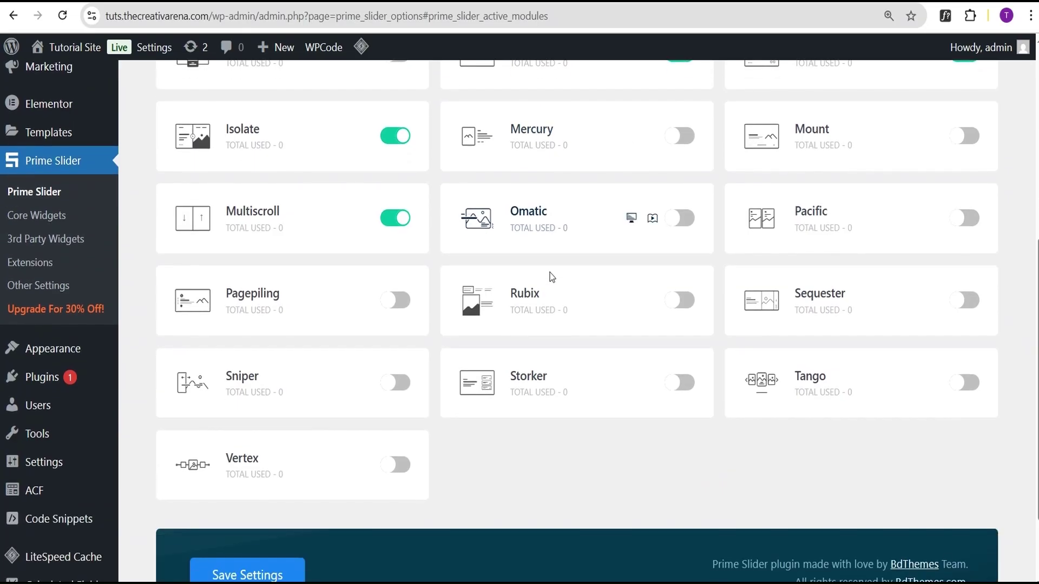
scroll(551, 271, "up", 7)
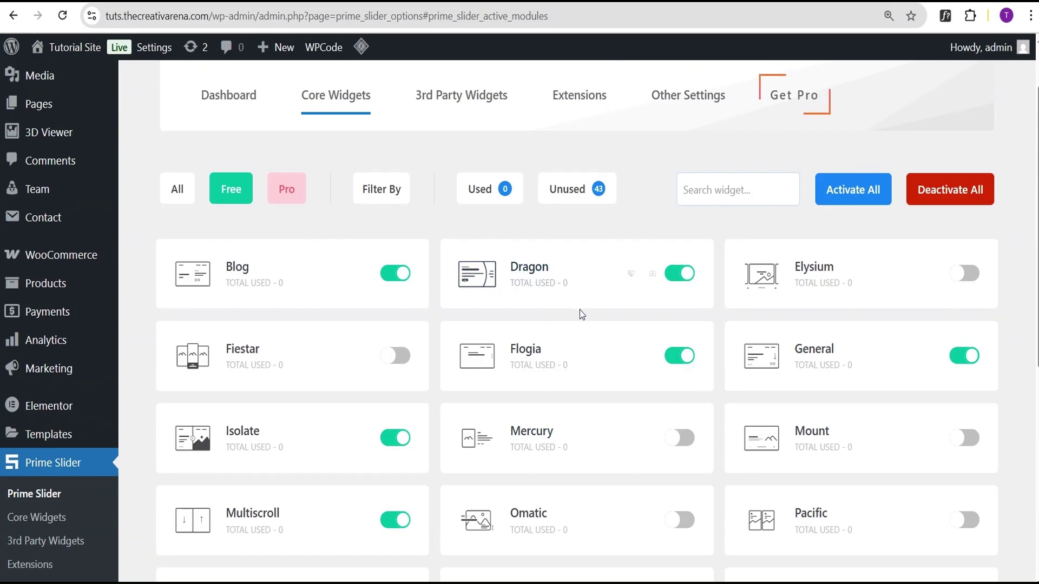
scroll(495, 314, "down", 2)
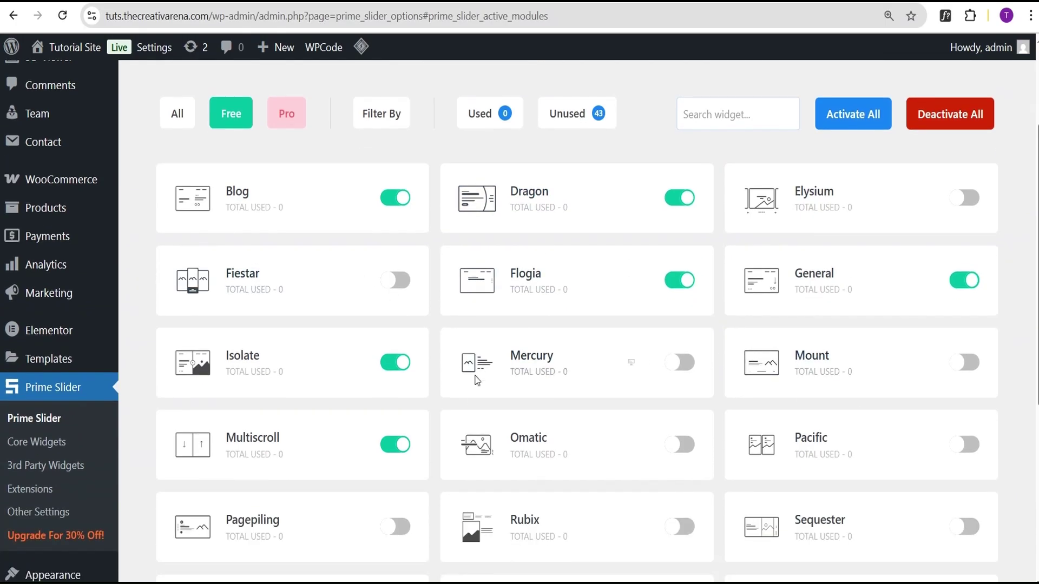
scroll(677, 393, "down", 2)
scroll(592, 422, "down", 2)
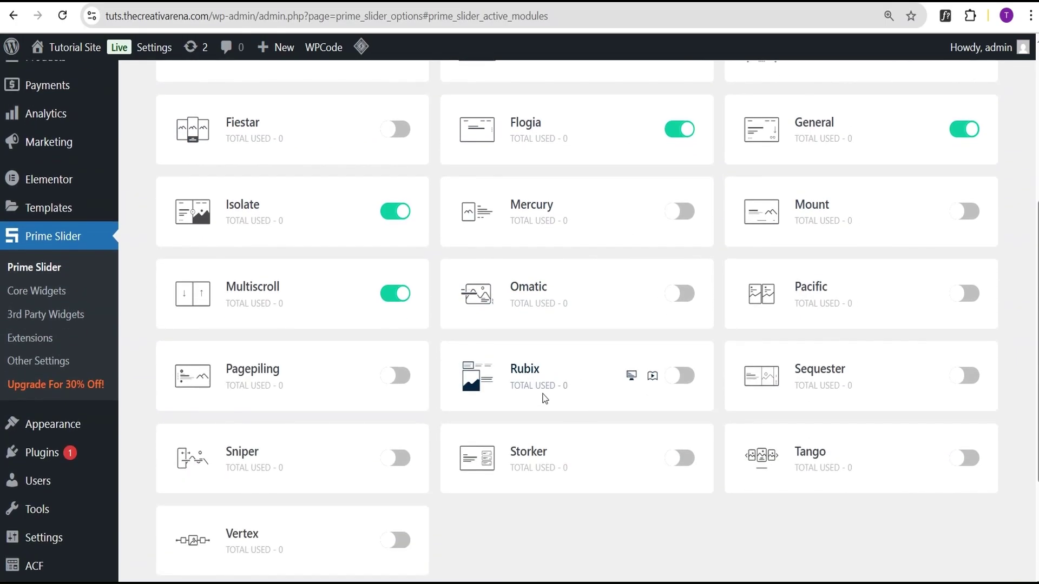
scroll(563, 397, "down", 2)
scroll(547, 359, "up", 6)
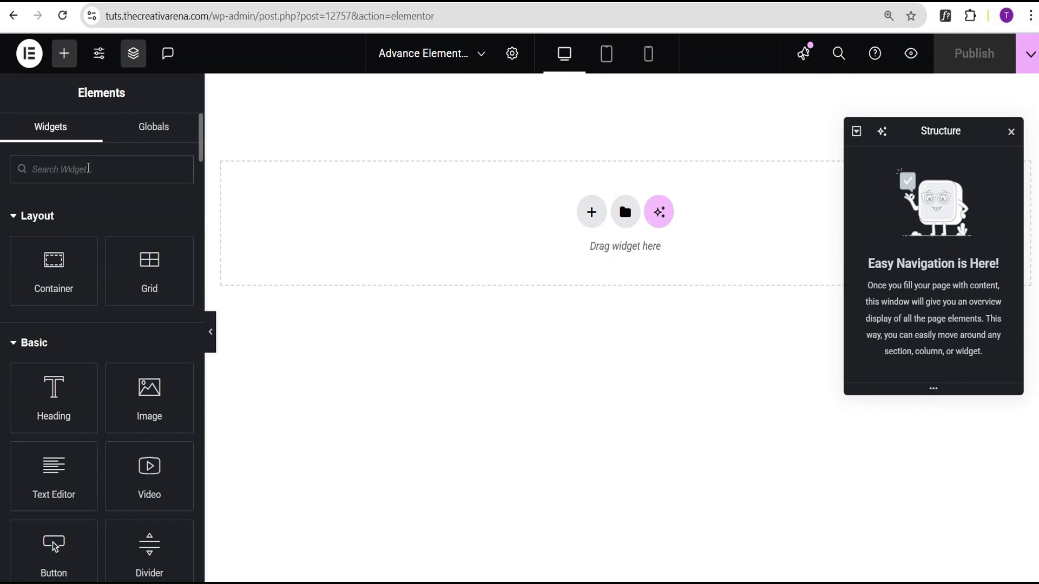
Search the Elementor widgets for "slider" and add the Dragon widget to the empty page
type("slider")
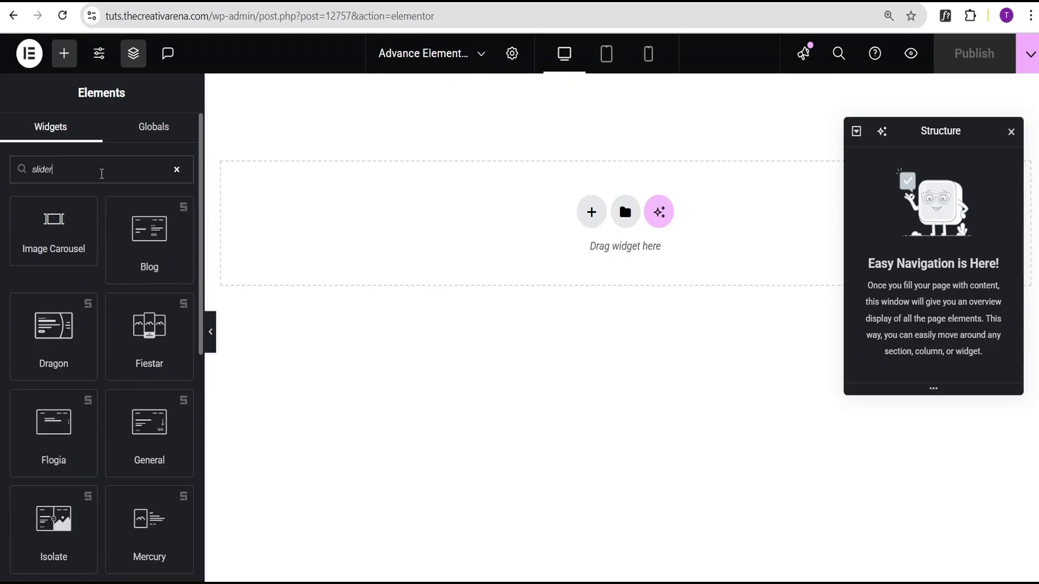
scroll(146, 275, "down", 2)
scroll(148, 295, "down", 2)
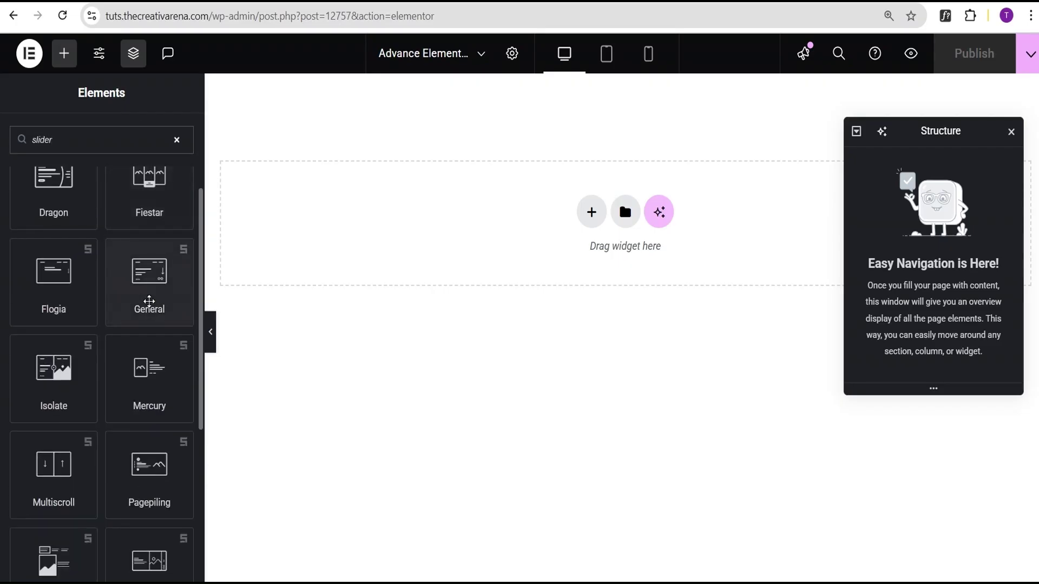
scroll(147, 303, "down", 2)
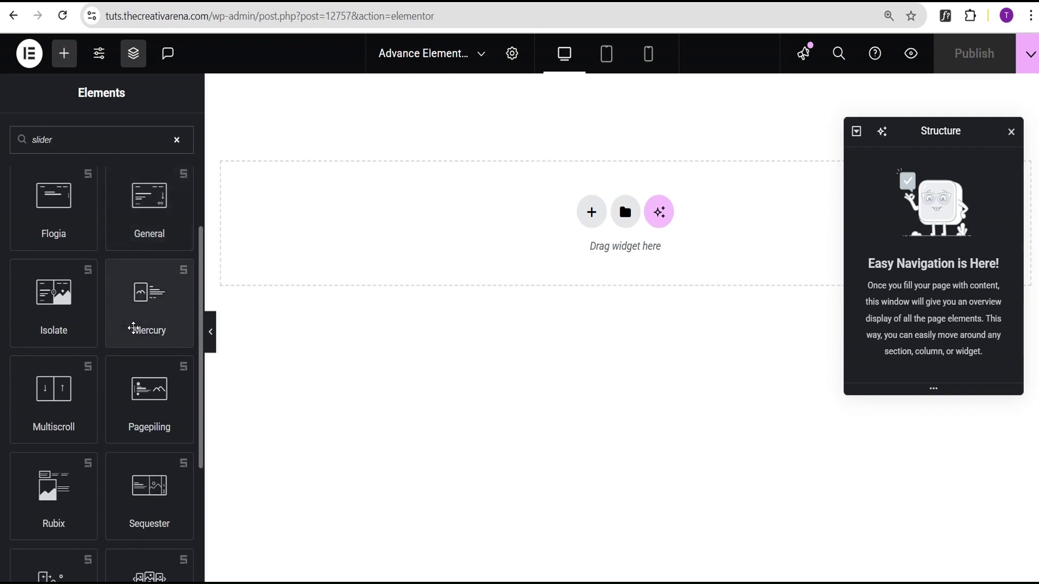
scroll(130, 331, "down", 4)
scroll(124, 340, "down", 1)
scroll(124, 341, "up", 6)
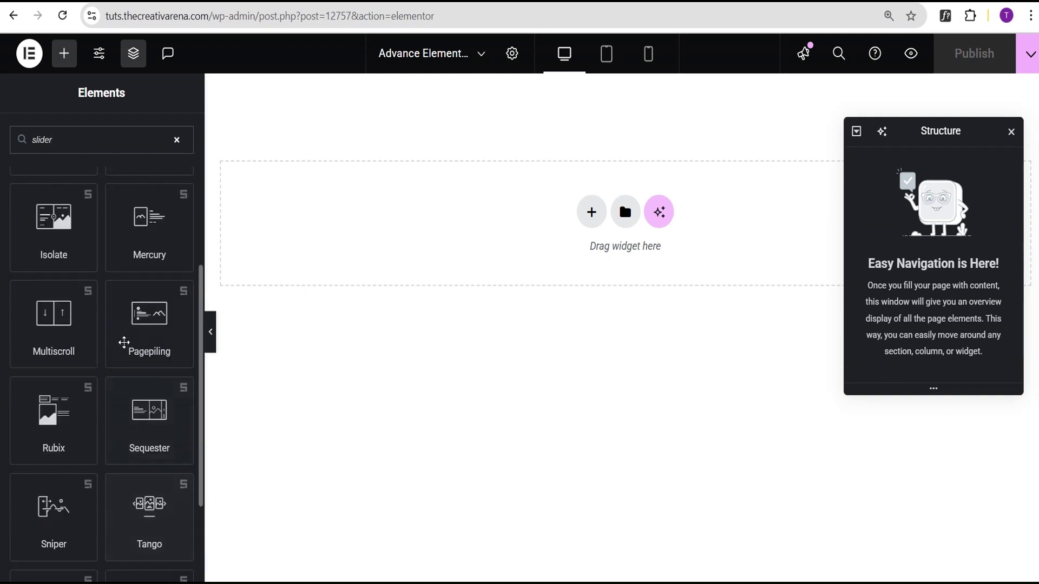
scroll(124, 343, "up", 3)
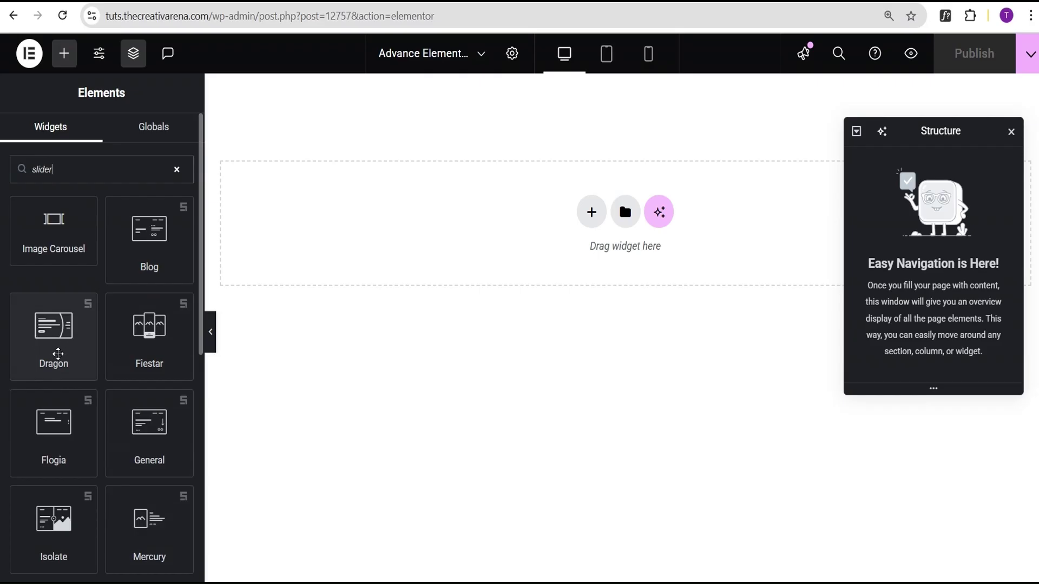
left_click_drag(55, 342, 564, 237)
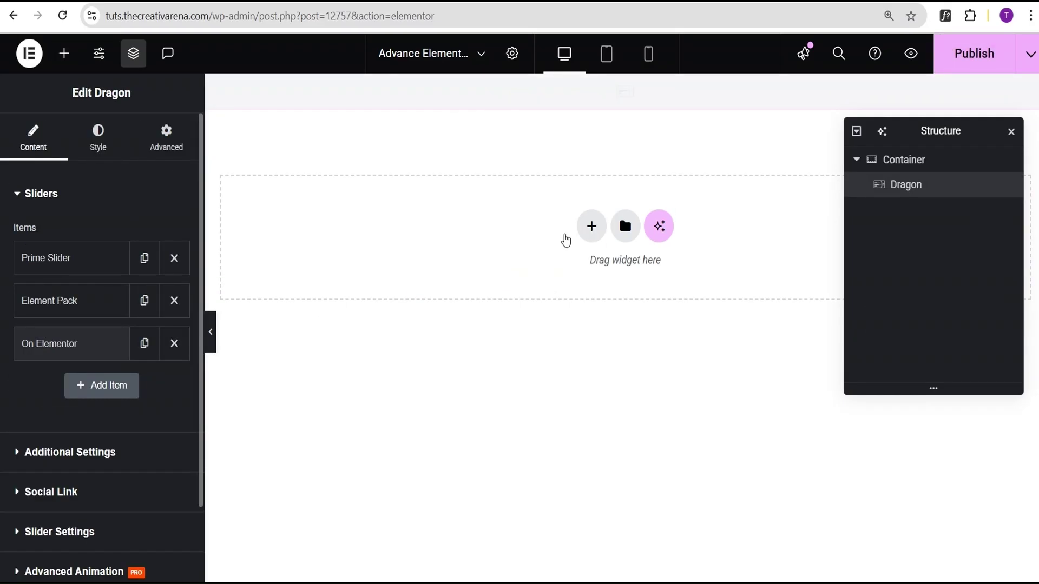
Inspect the Dragon slider on the canvas, including a wider preview with the editing sidebar temporarily collapsed
scroll(658, 259, "down", 4)
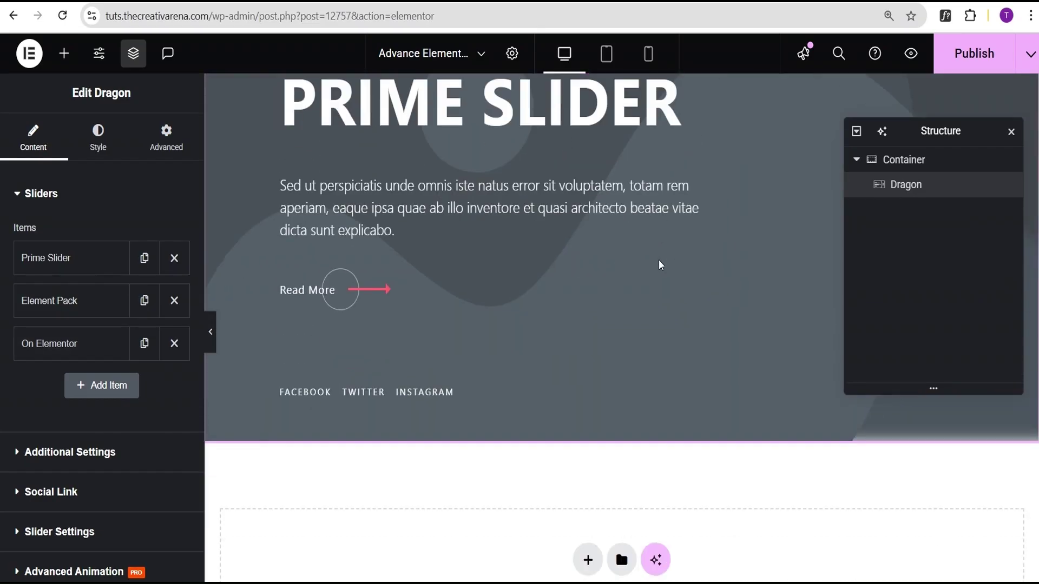
scroll(662, 258, "up", 4)
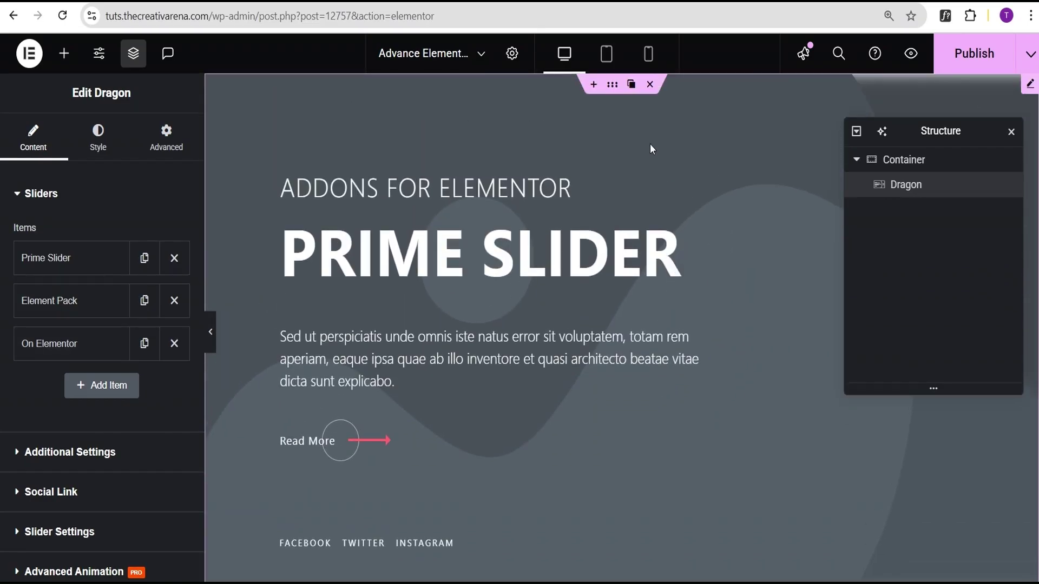
left_click(211, 337)
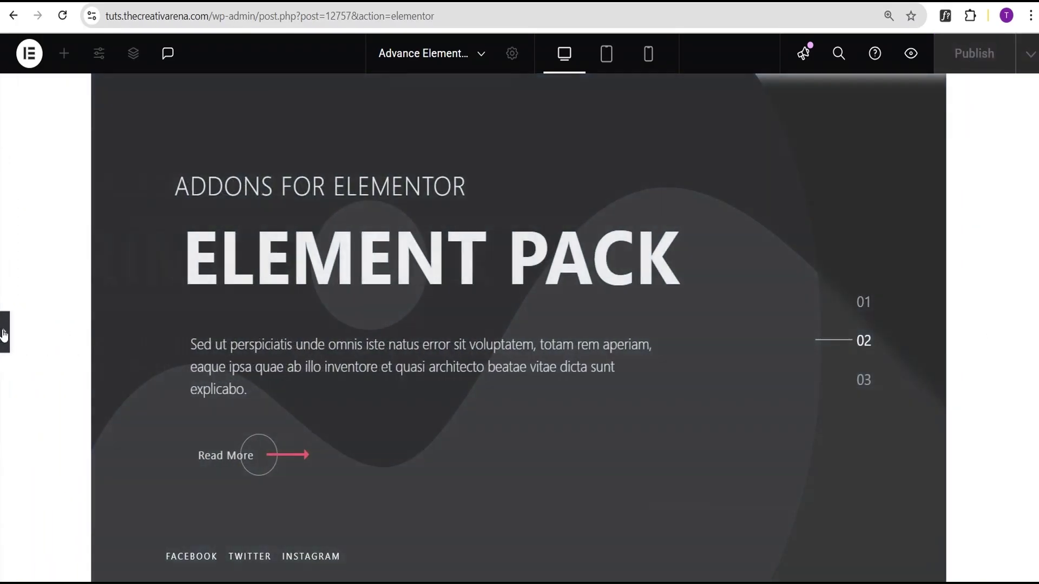
left_click(4, 333)
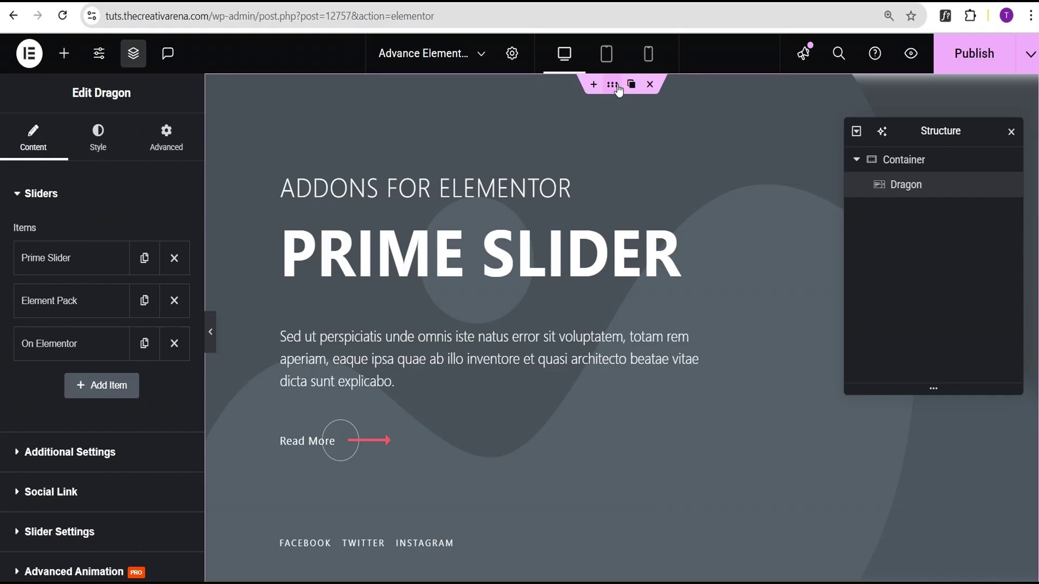
Set the Dragon slider's parent container to Full Width content and its padding to 0 px on all sides
left_click(617, 87)
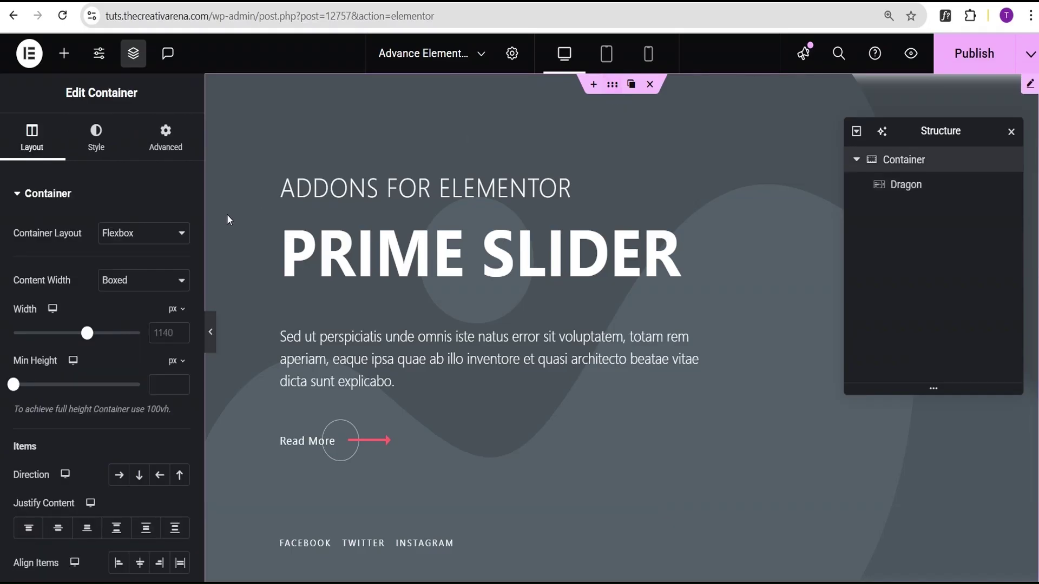
left_click(135, 286)
left_click(137, 317)
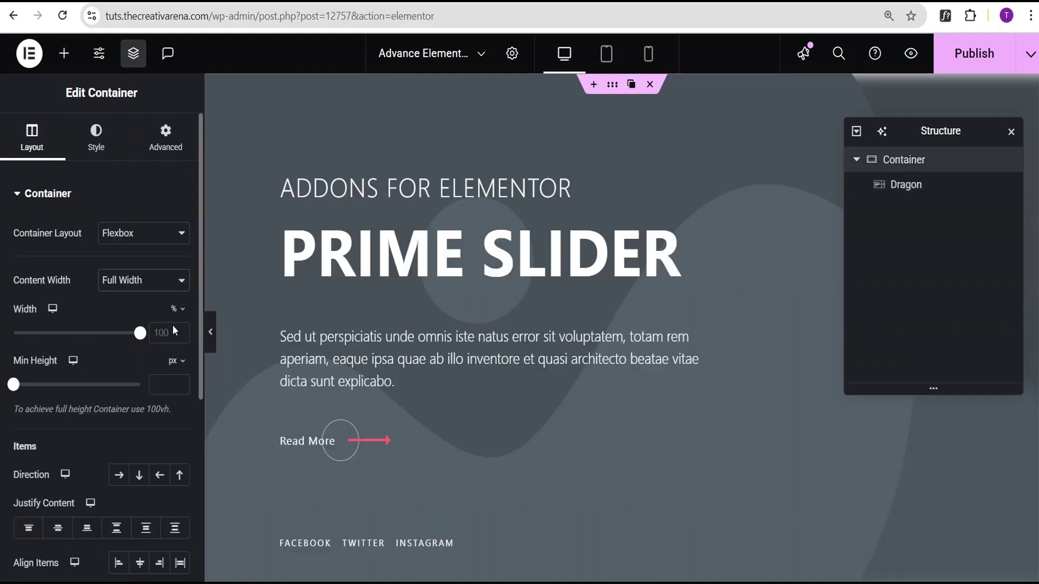
left_click(173, 153)
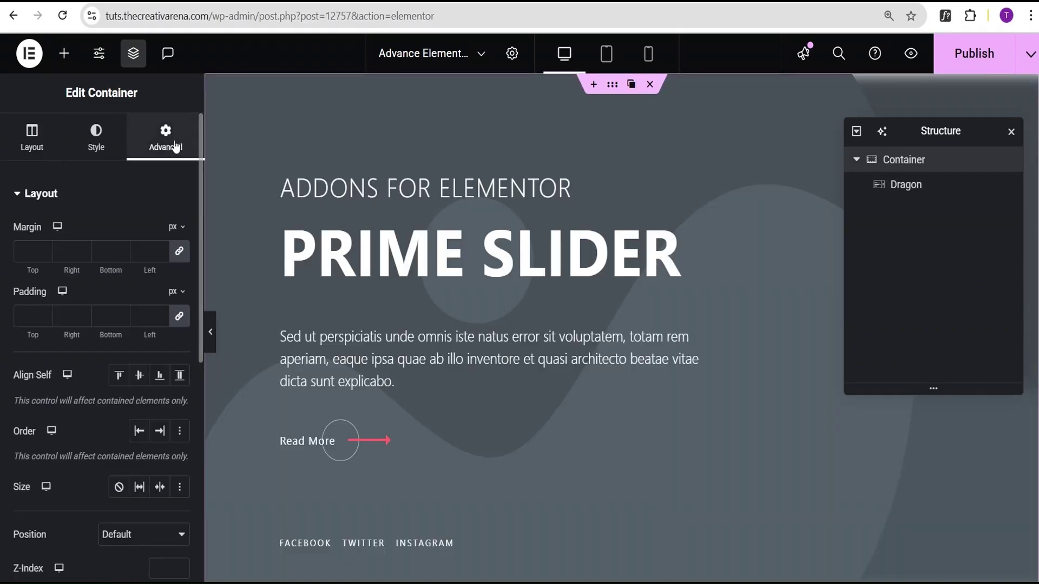
left_click(179, 318)
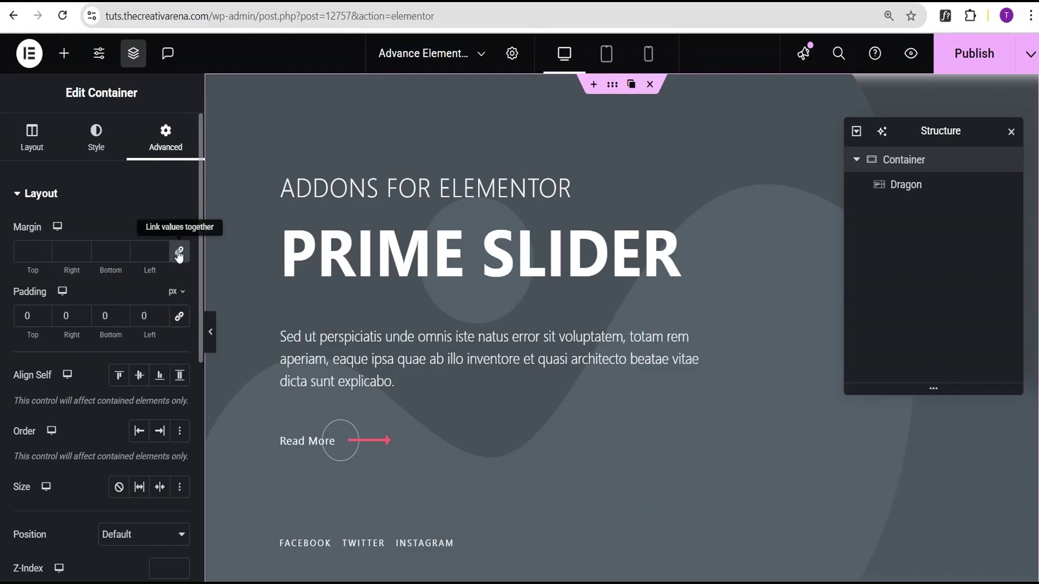
Set the container's margin to 0 px on all sides and preview the full-width slider with the editing sidebar temporarily collapsed
left_click(179, 252)
left_click(211, 333)
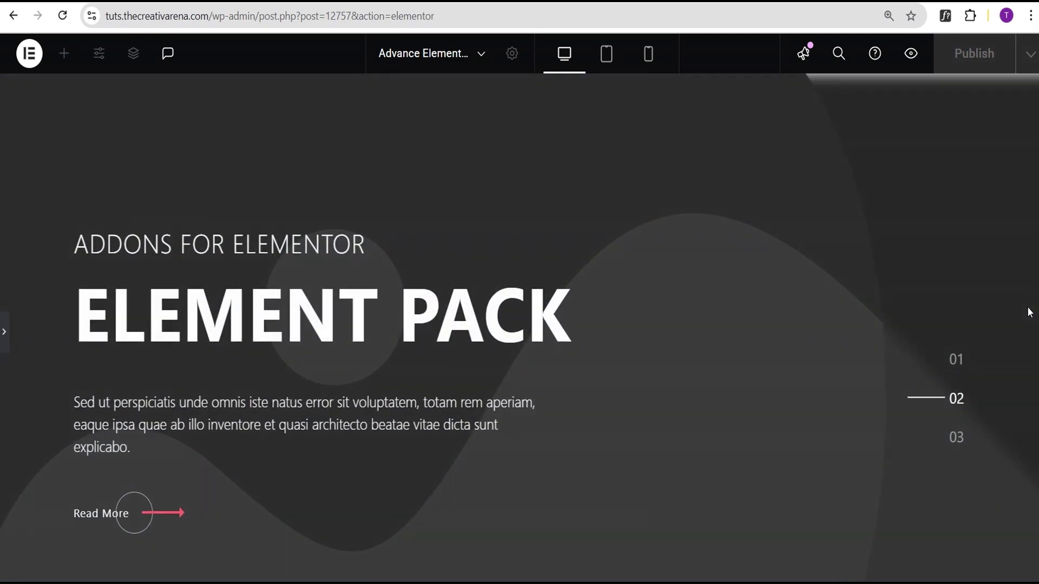
scroll(1029, 311, "down", 3)
scroll(281, 309, "up", 2)
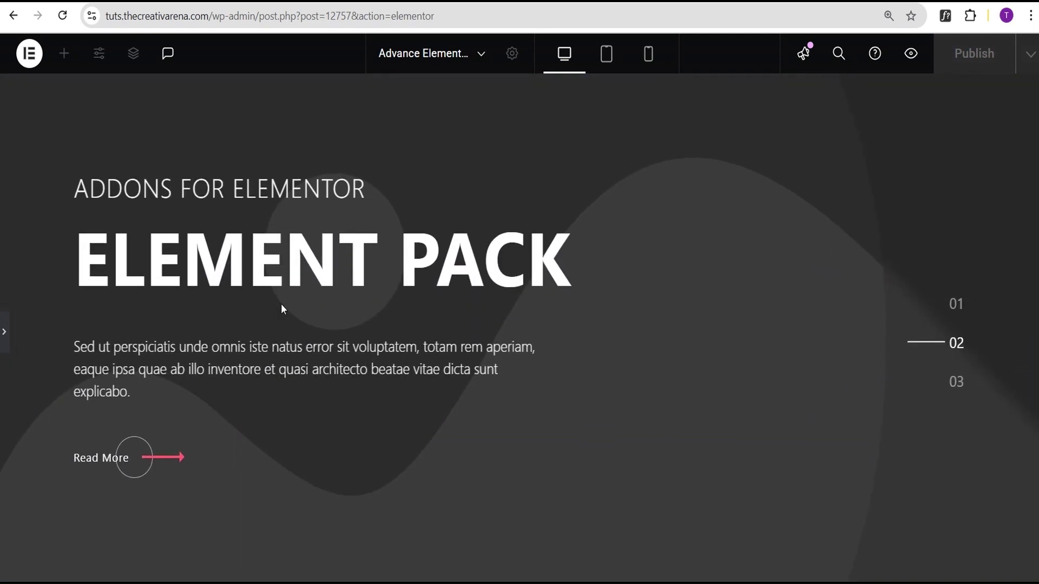
left_click(7, 338)
scroll(482, 276, "up", 1)
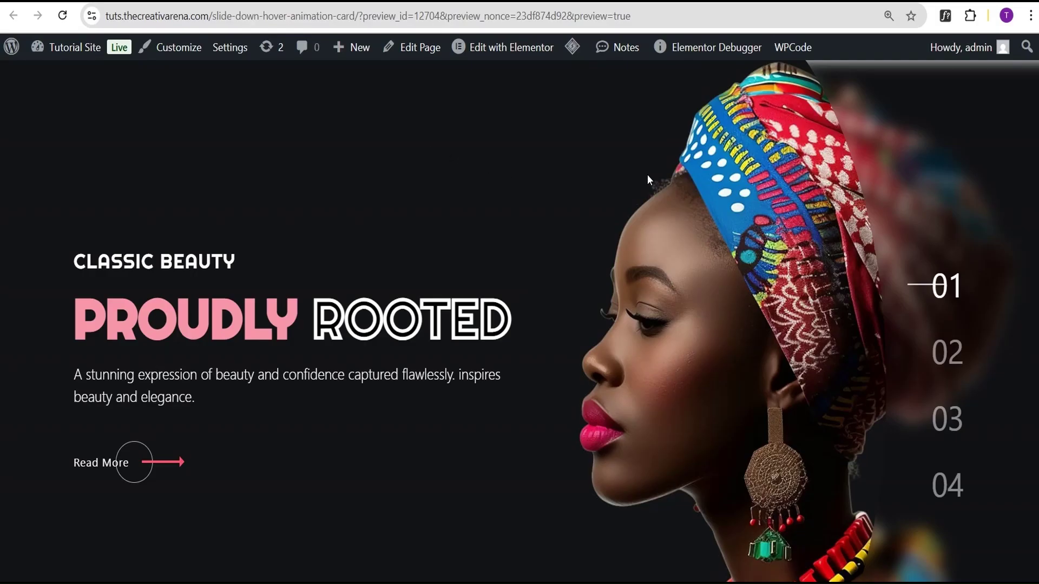
Set the Dragon slider's first slide sub title to "Classic Beauty", taking the text from the finished demo page
scroll(524, 215, "down", 2)
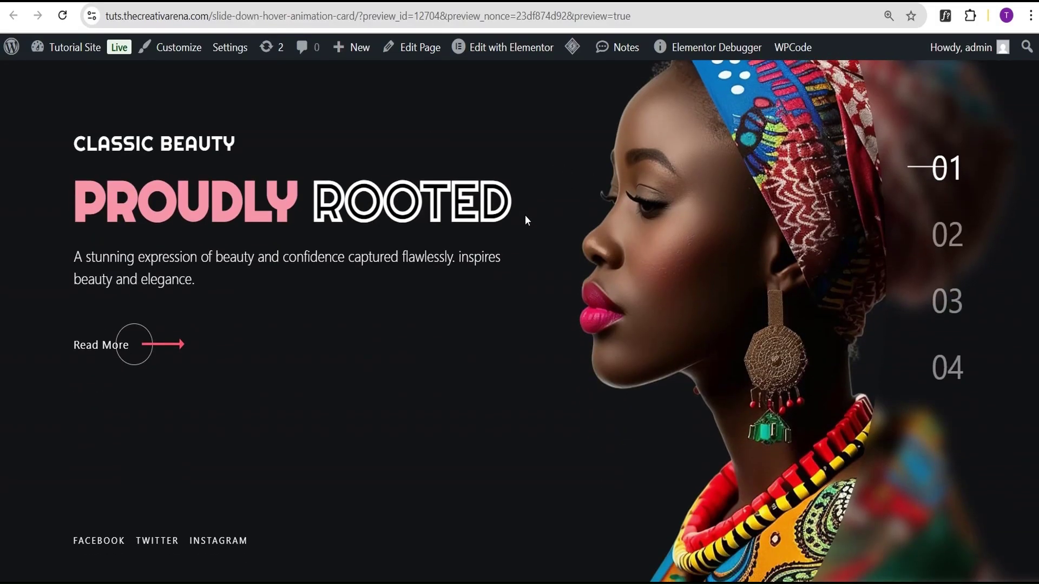
scroll(525, 215, "up", 2)
scroll(525, 215, "down", 1)
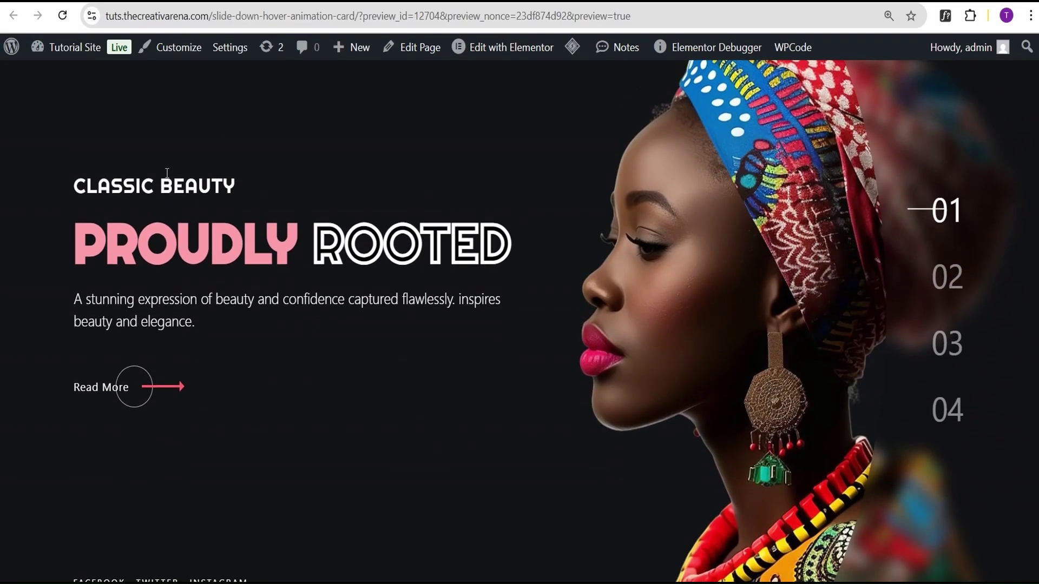
left_click_drag(236, 183, 73, 187)
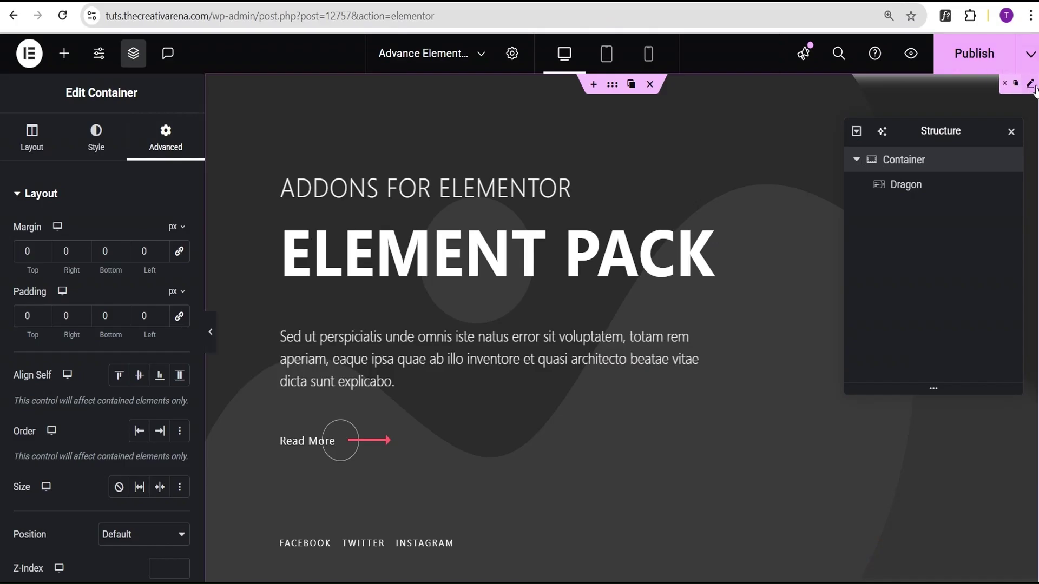
left_click(906, 185)
left_click(64, 259)
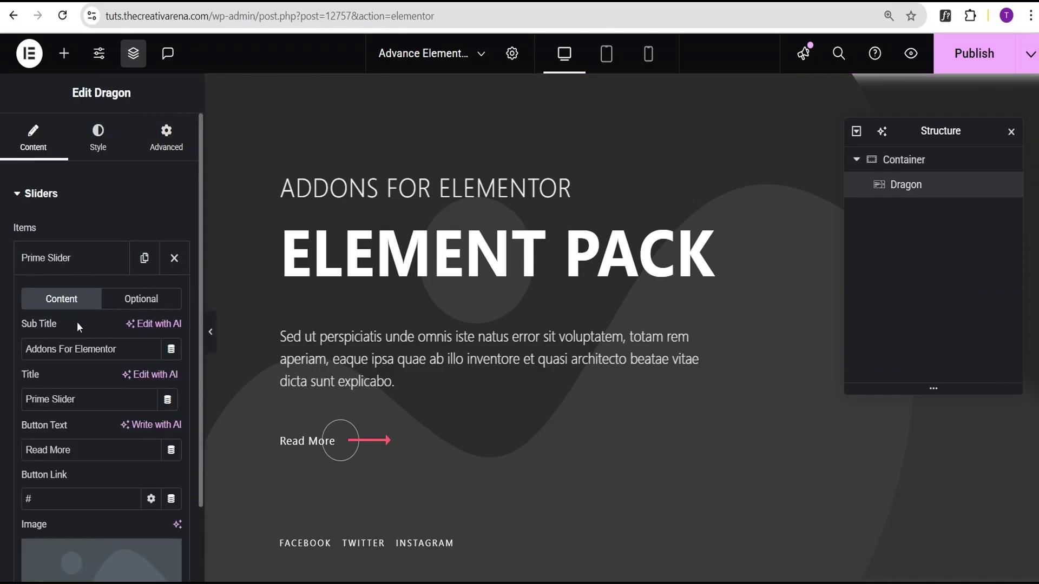
left_click_drag(132, 347, 7, 353)
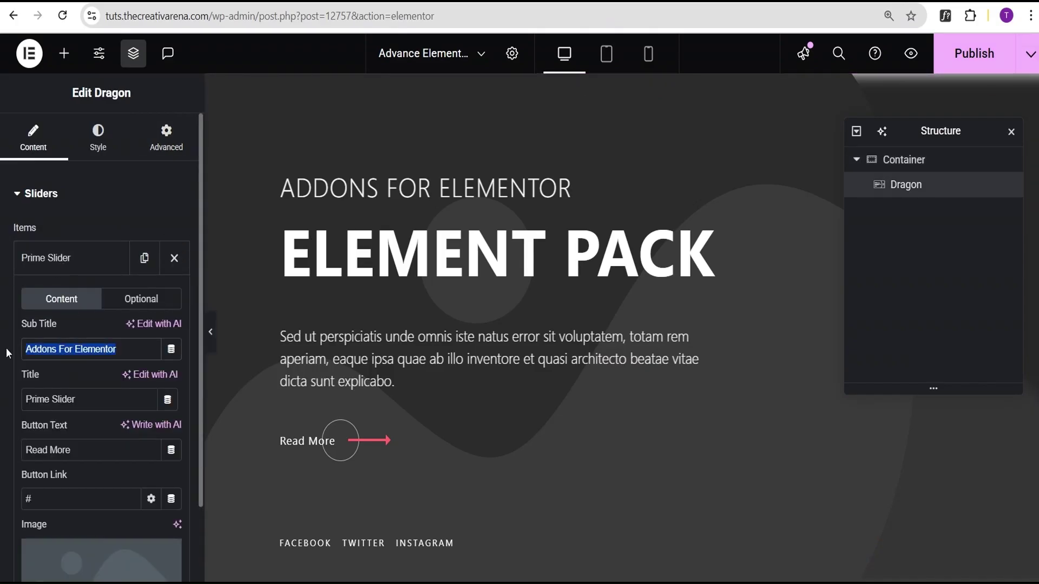
type("Classic Beauty")
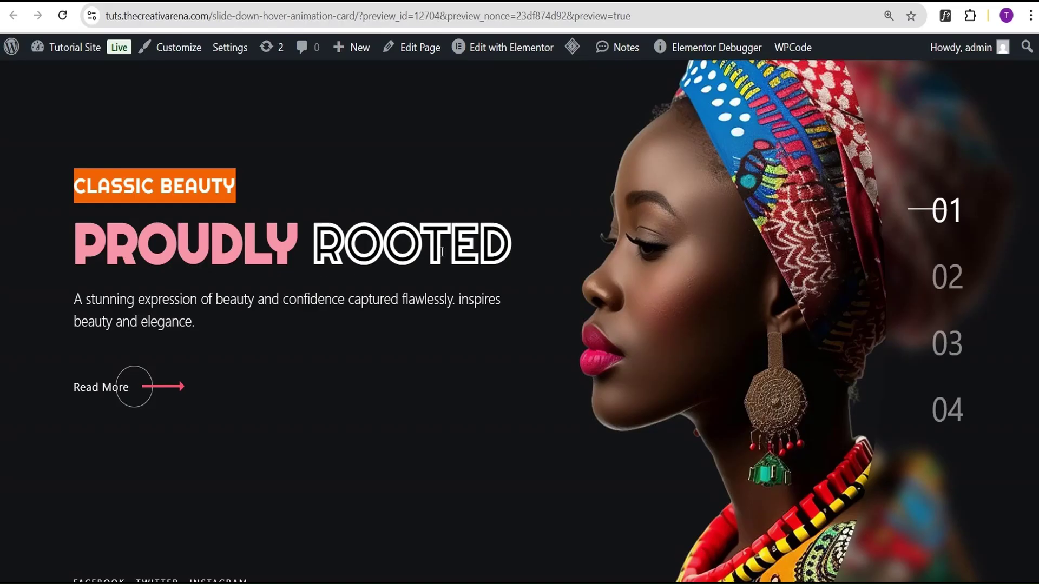
Set the first slide's title to "Proudly Rooted", matching the demo page, and review its optional title link and excerpt settings
left_click_drag(507, 245, 84, 245)
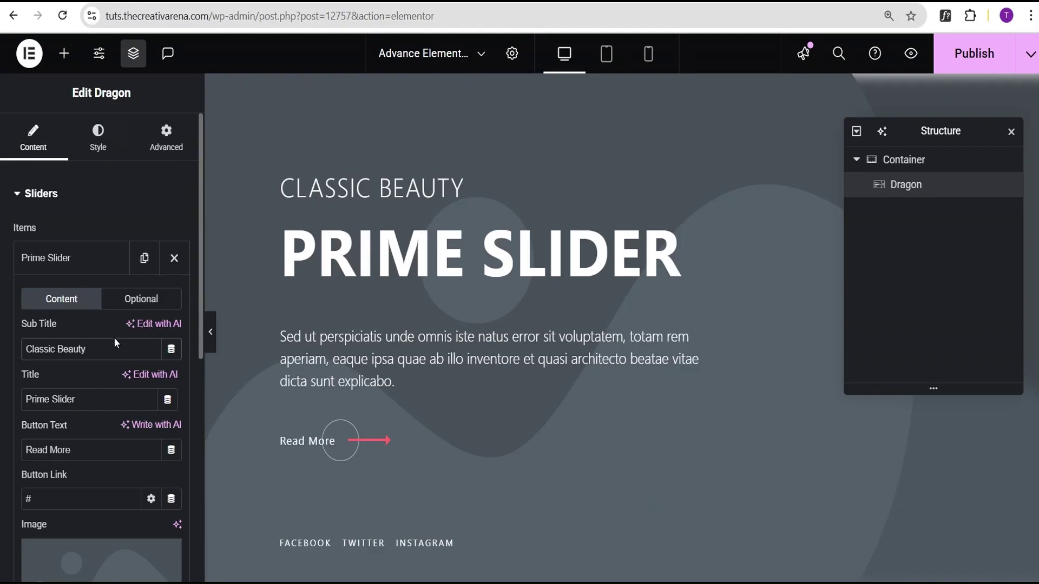
left_click_drag(87, 398, 6, 399)
type("Proudly Rooted")
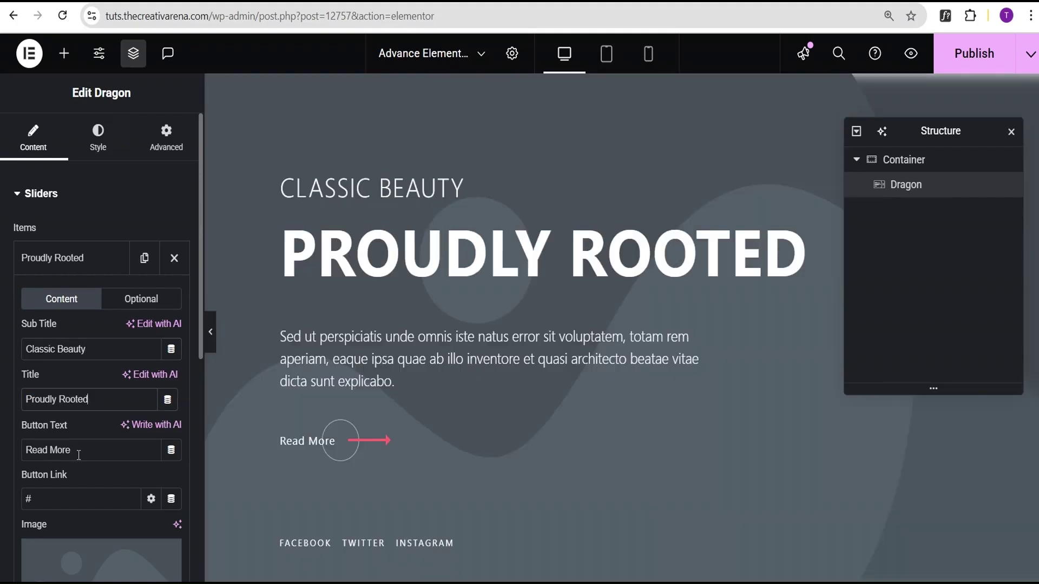
left_click(141, 301)
scroll(123, 504, "down", 3)
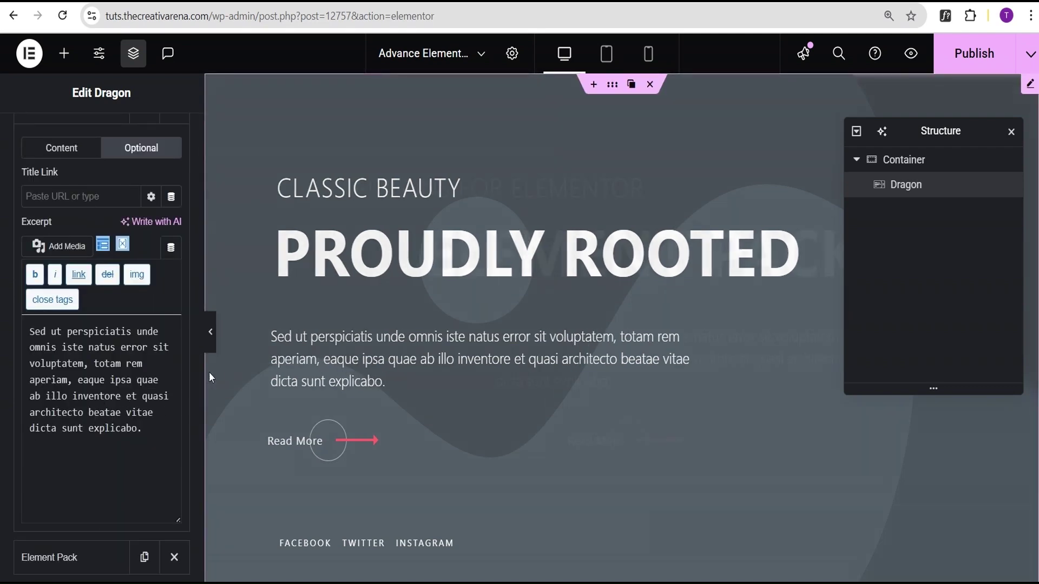
scroll(73, 278, "up", 3)
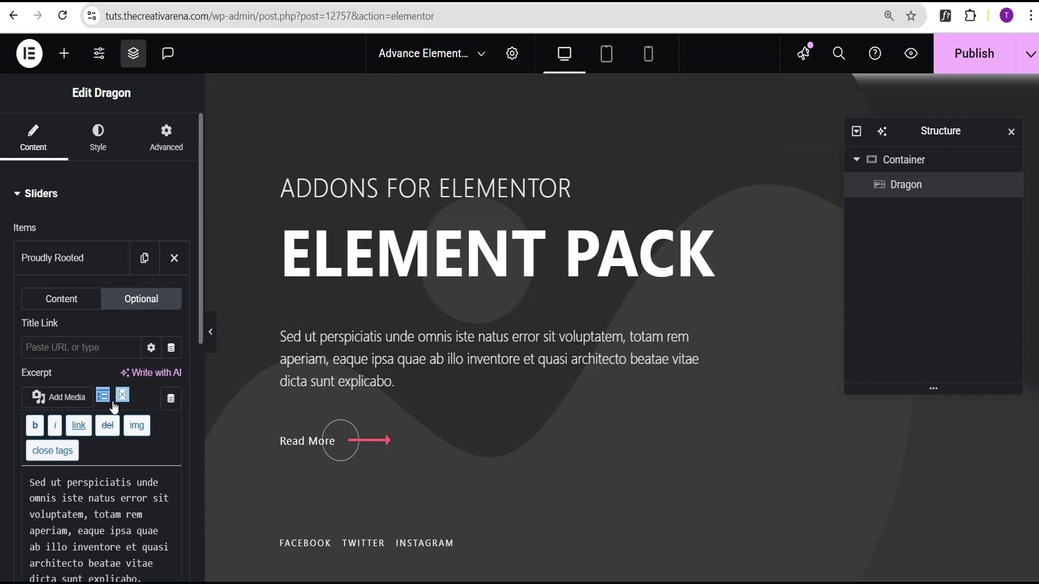
left_click(68, 265)
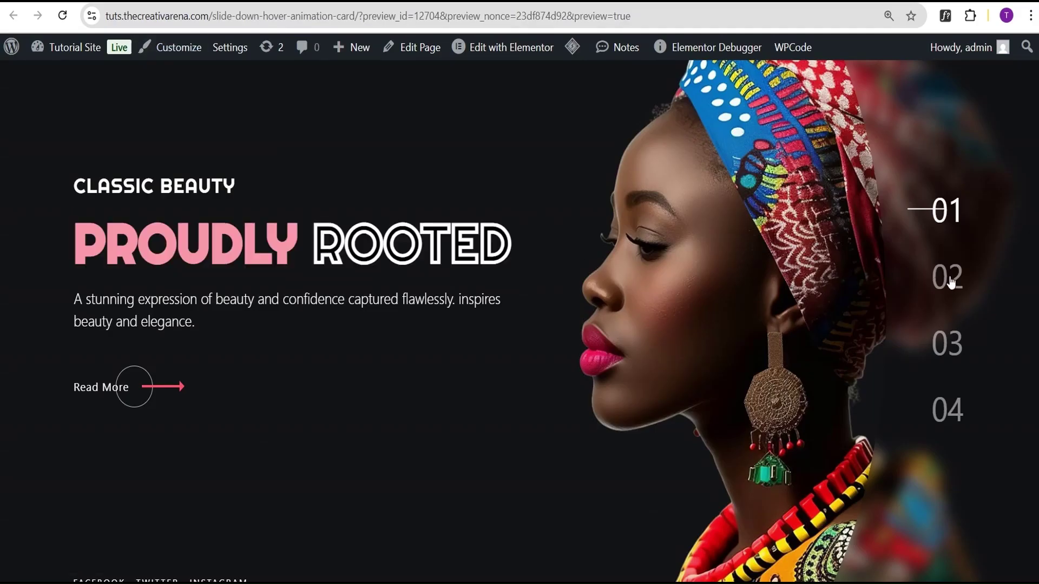
Set the second slide's sub title to "Cultural Expression", copied from the second slide of the demo page
scroll(316, 271, "down", 1)
scroll(625, 308, "up", 2)
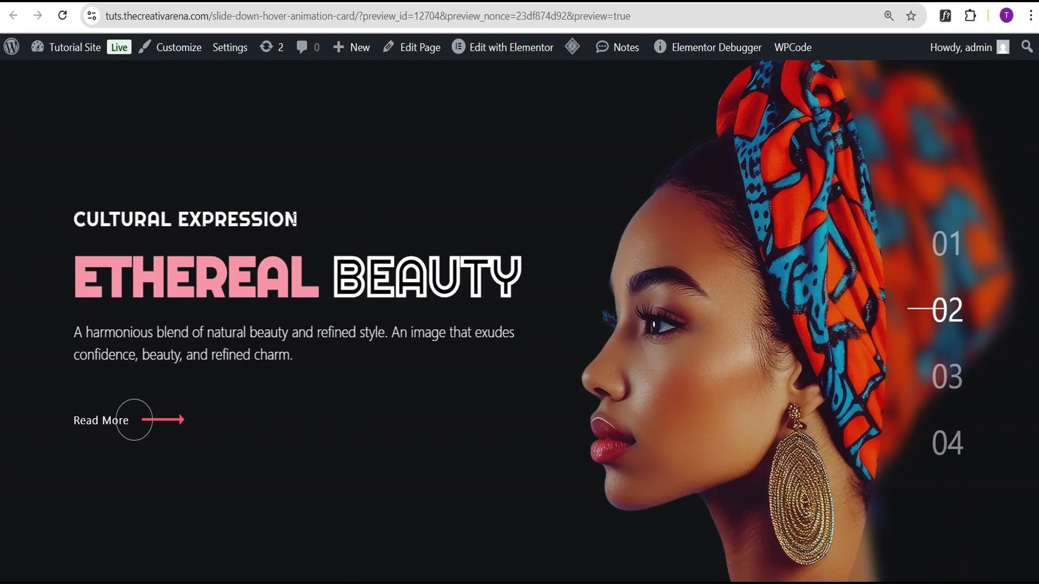
left_click_drag(299, 220, 65, 240)
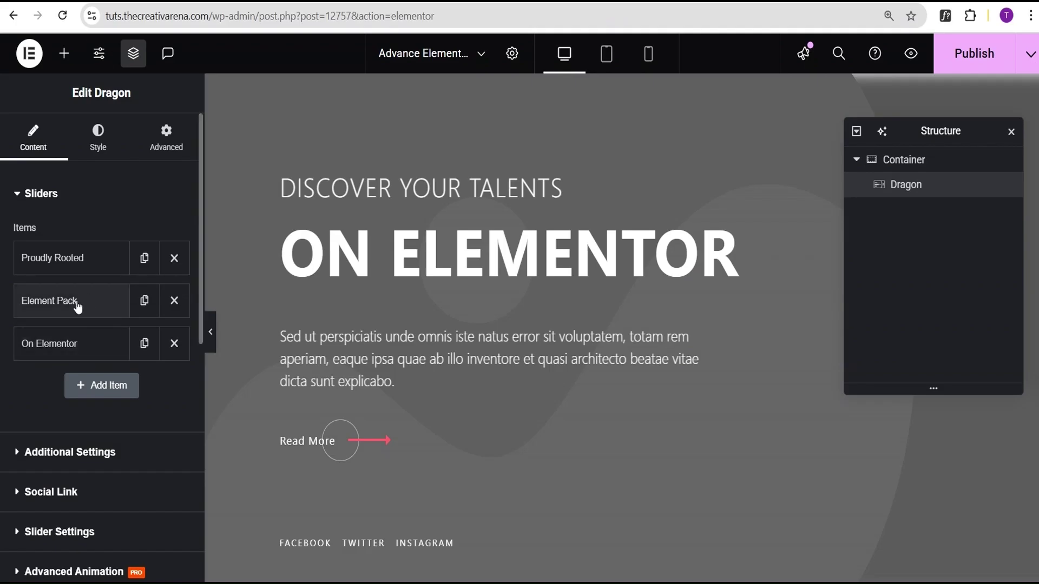
left_click(69, 452)
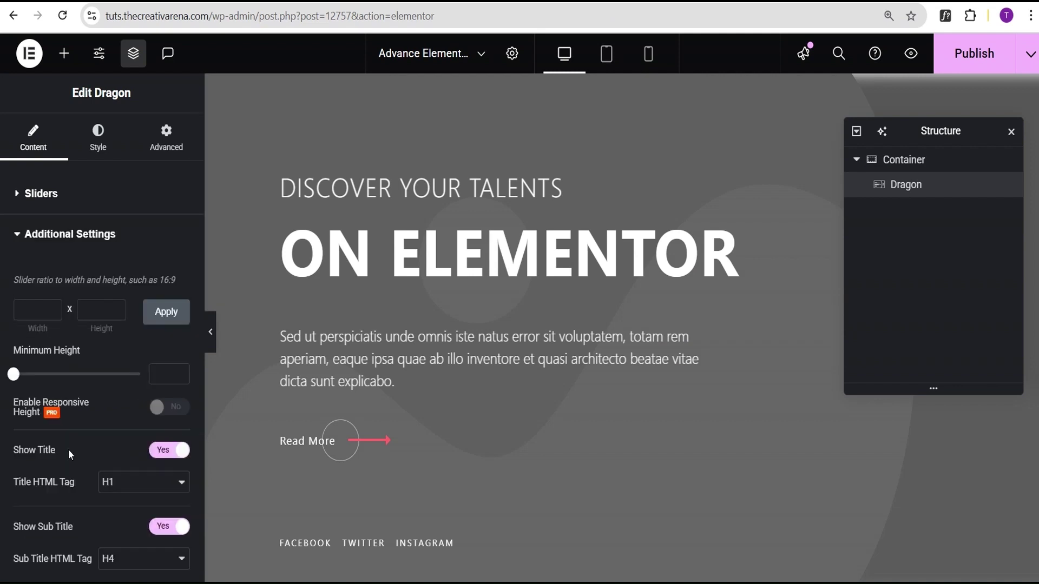
left_click(55, 194)
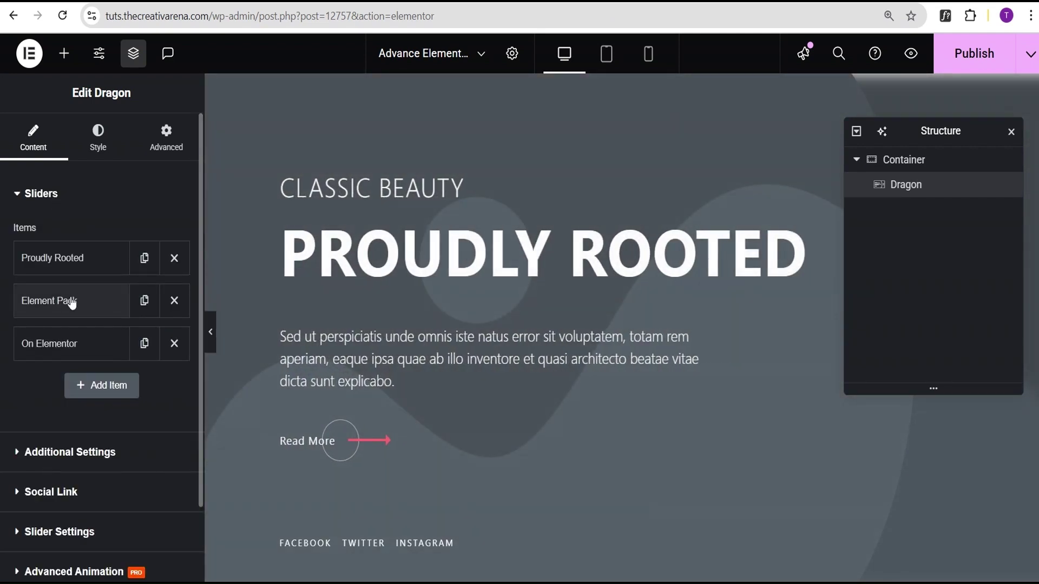
left_click(98, 303)
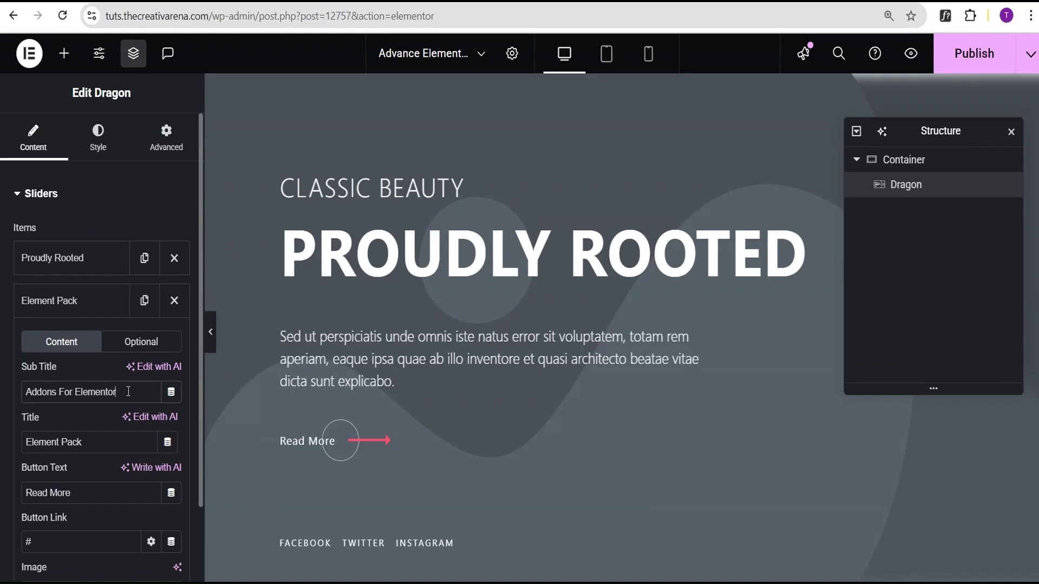
left_click_drag(128, 391, 1, 392)
type("Cultural Expression")
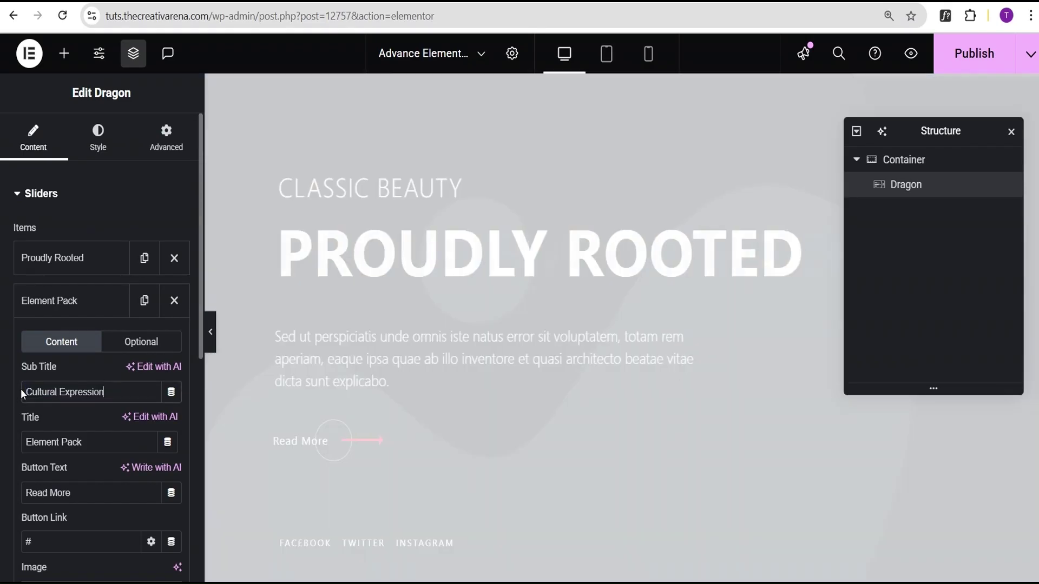
Set the title of the second slide, Element Pack, to "Ethereal Beauty"
left_click(40, 303)
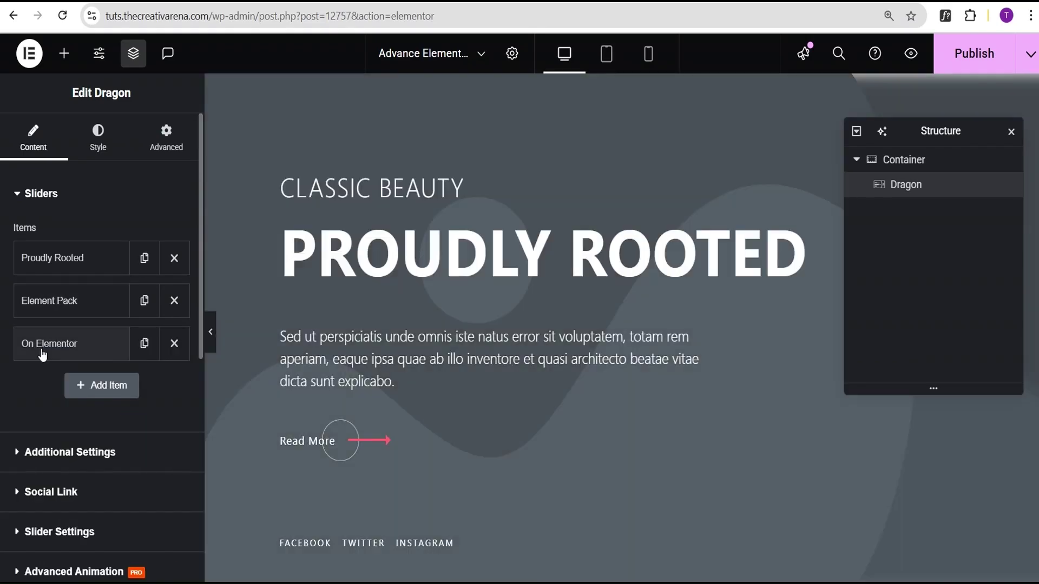
left_click(48, 454)
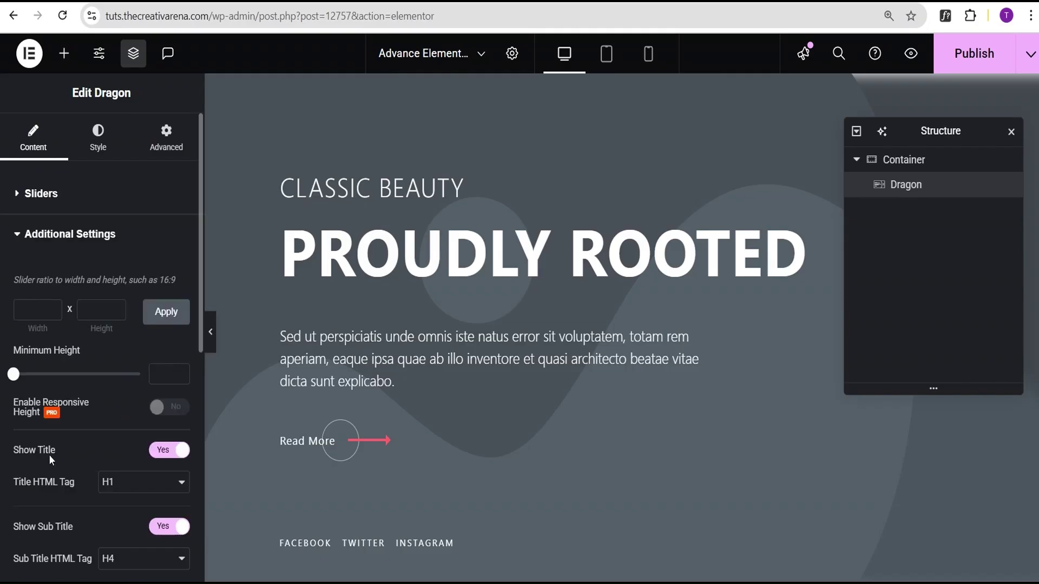
left_click(33, 193)
left_click(66, 302)
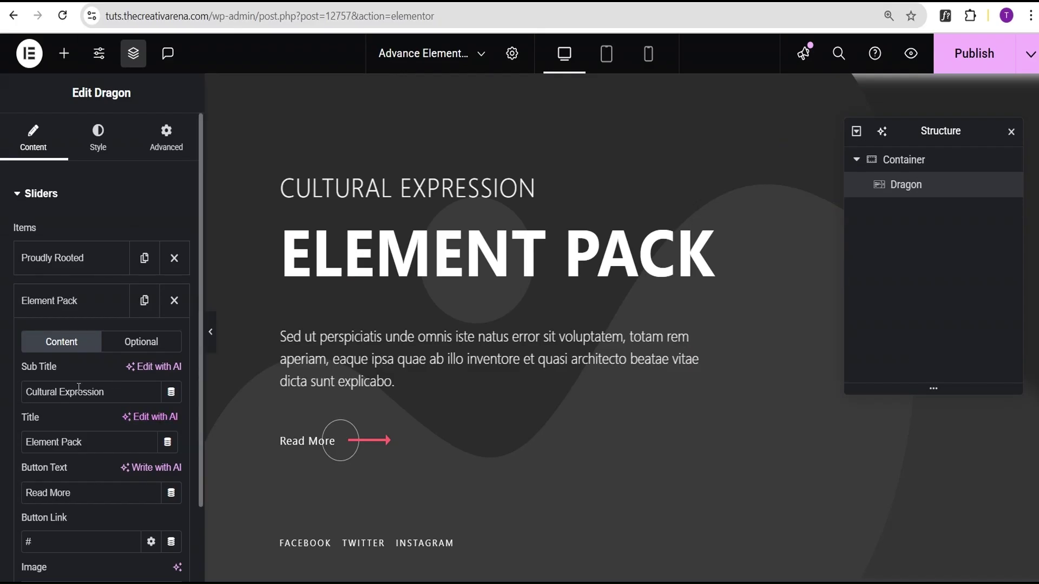
left_click_drag(81, 442, 10, 443)
type("Ethereal Beauty")
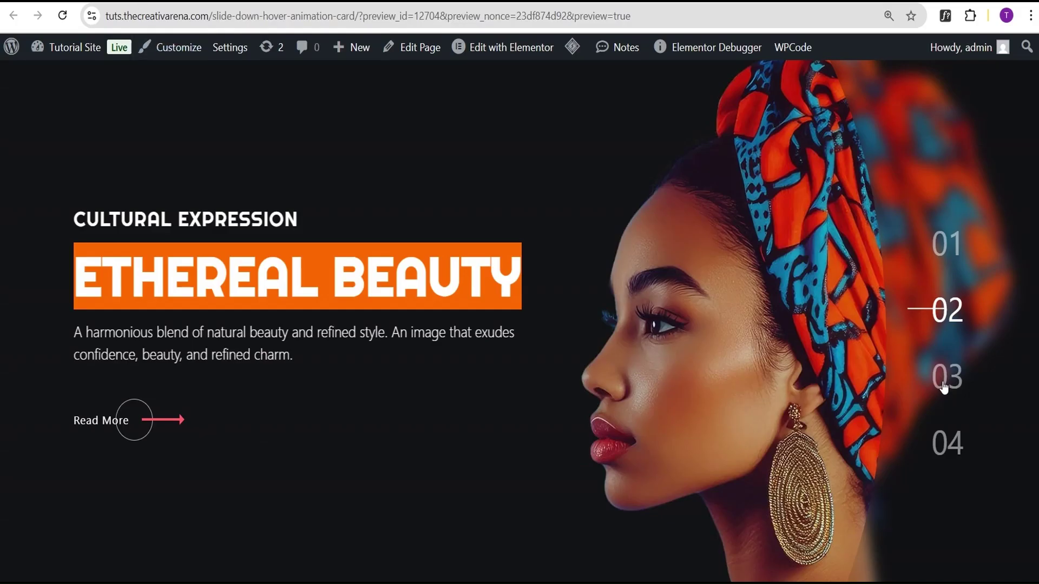
Set the third slide's sub title to "Inspiring Futures", copied from the third slide of the demo page
left_click(944, 386)
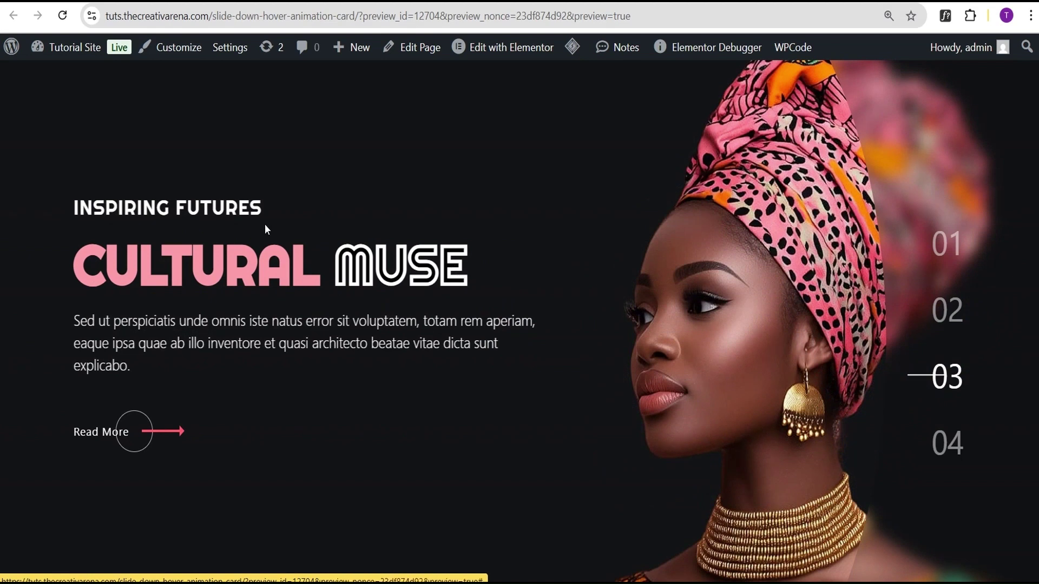
left_click_drag(259, 208, 82, 222)
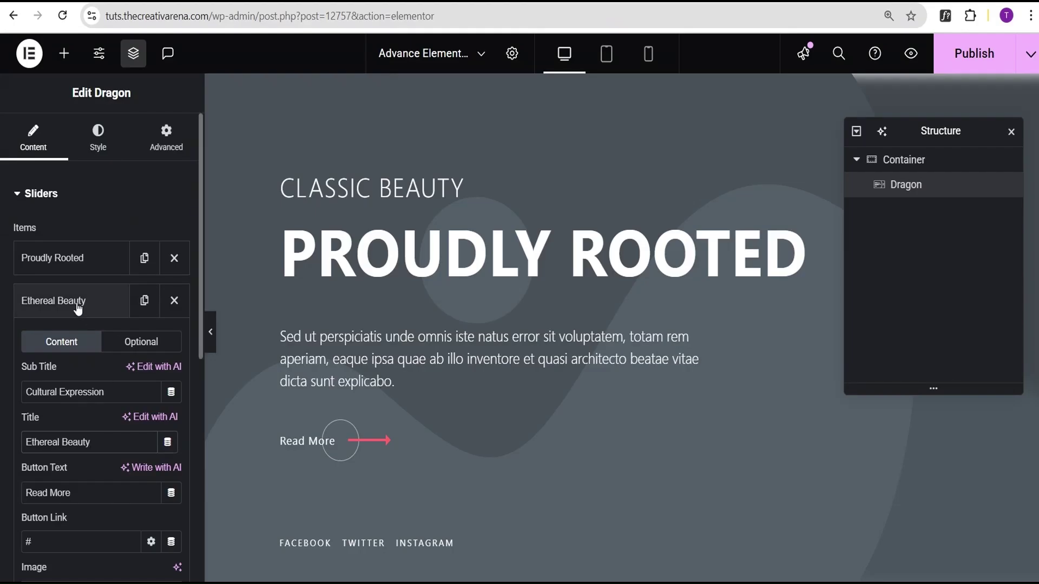
left_click(77, 307)
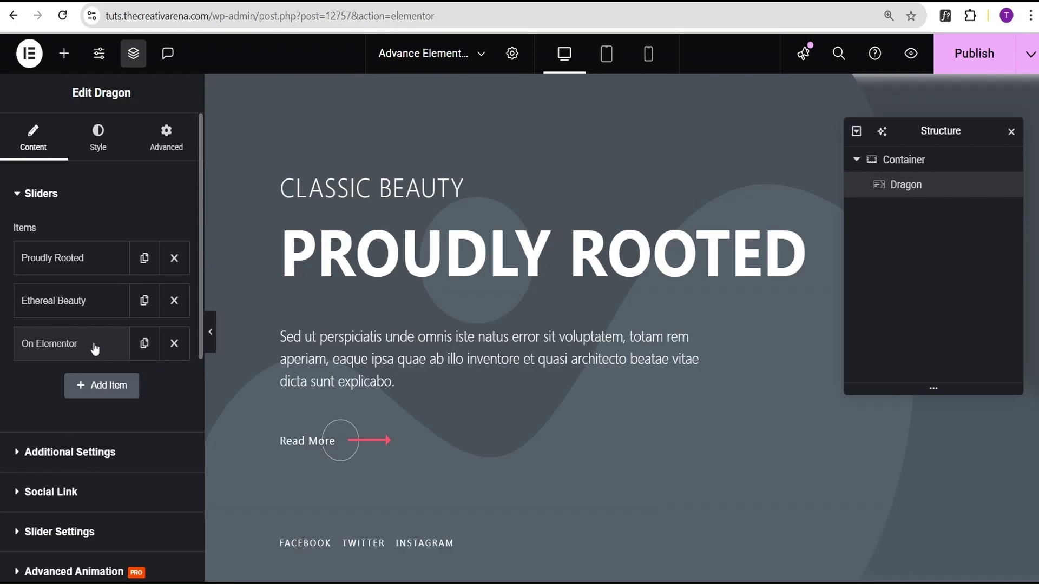
left_click(72, 453)
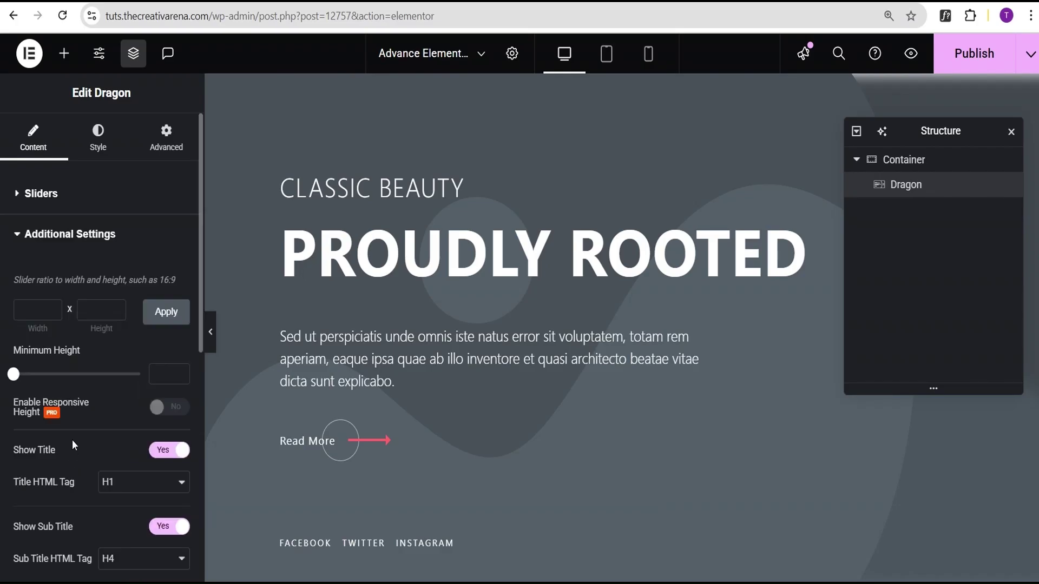
left_click(71, 208)
left_click(81, 341)
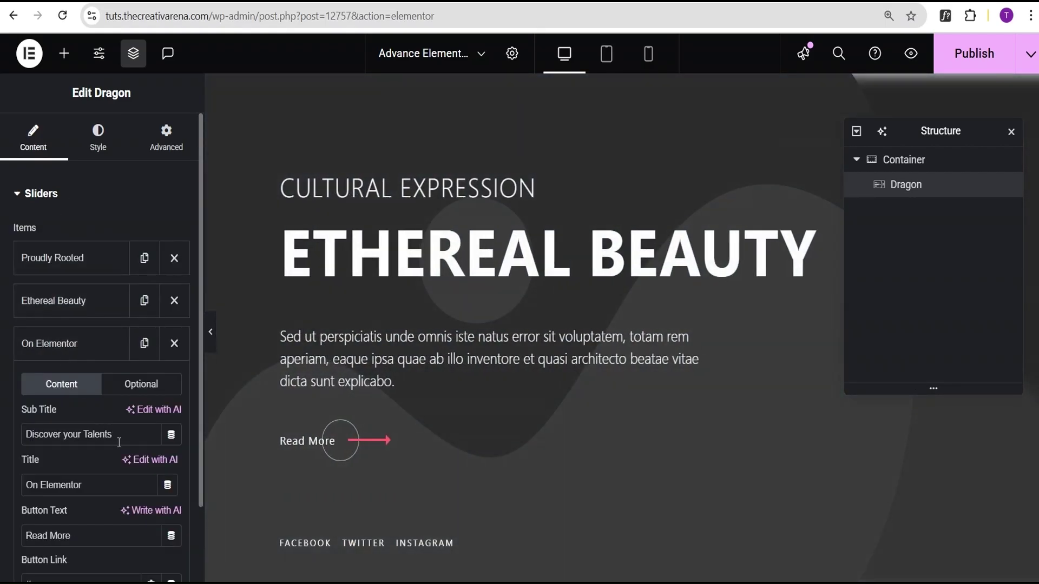
left_click_drag(119, 443, 16, 433)
type("Inspiring Futures")
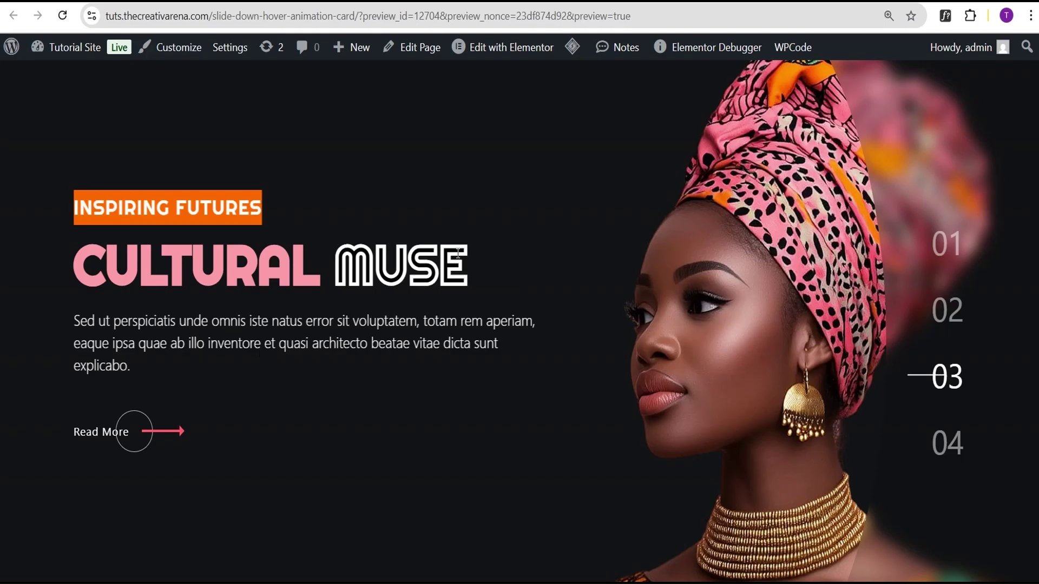
Set the third slide's title to "Cultural Muse", copied from the demo page
left_click_drag(458, 254, 85, 255)
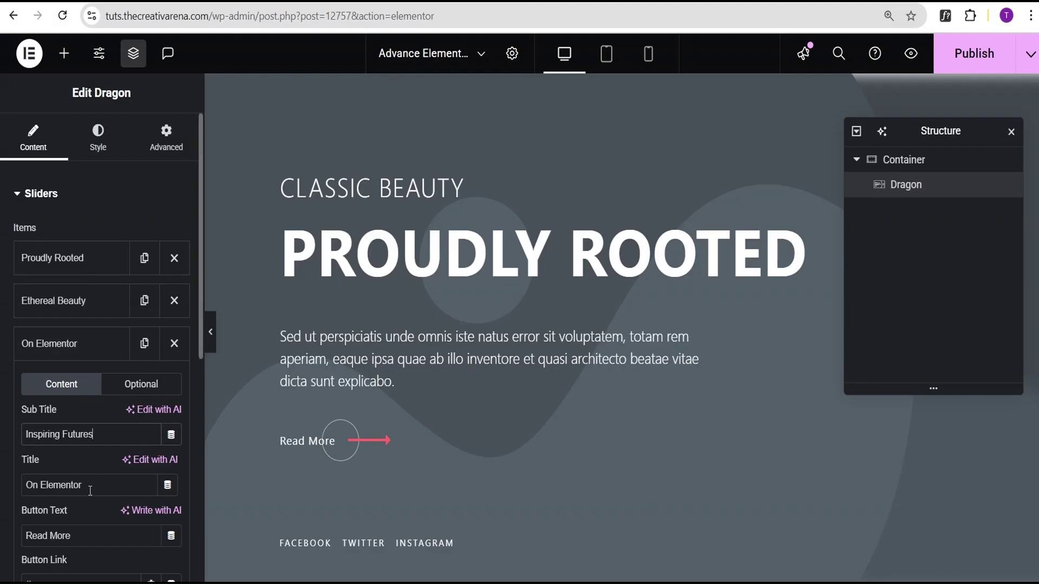
left_click(90, 490)
key("ctrl+a")
type("Cultural Muse")
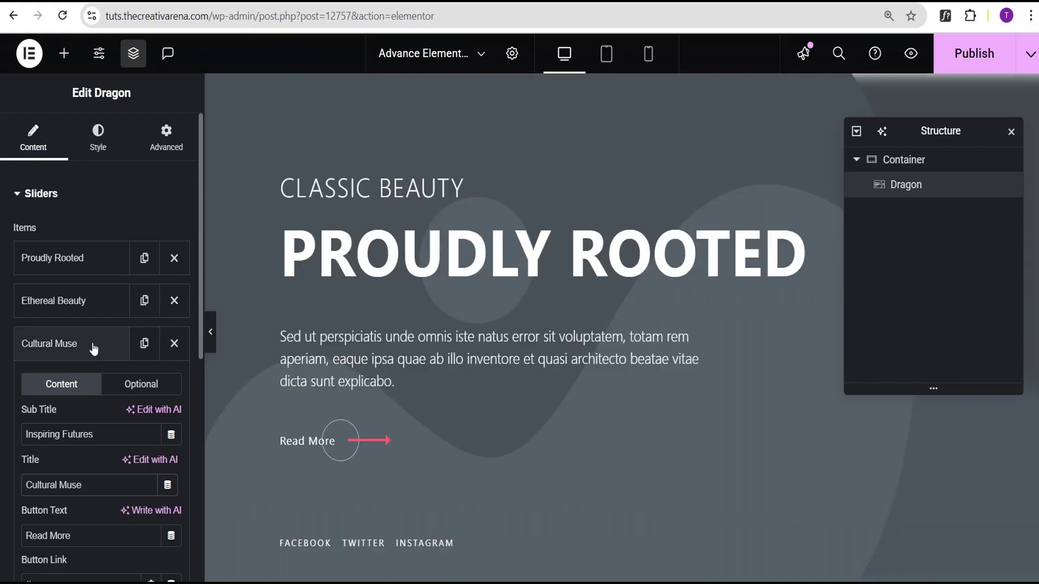
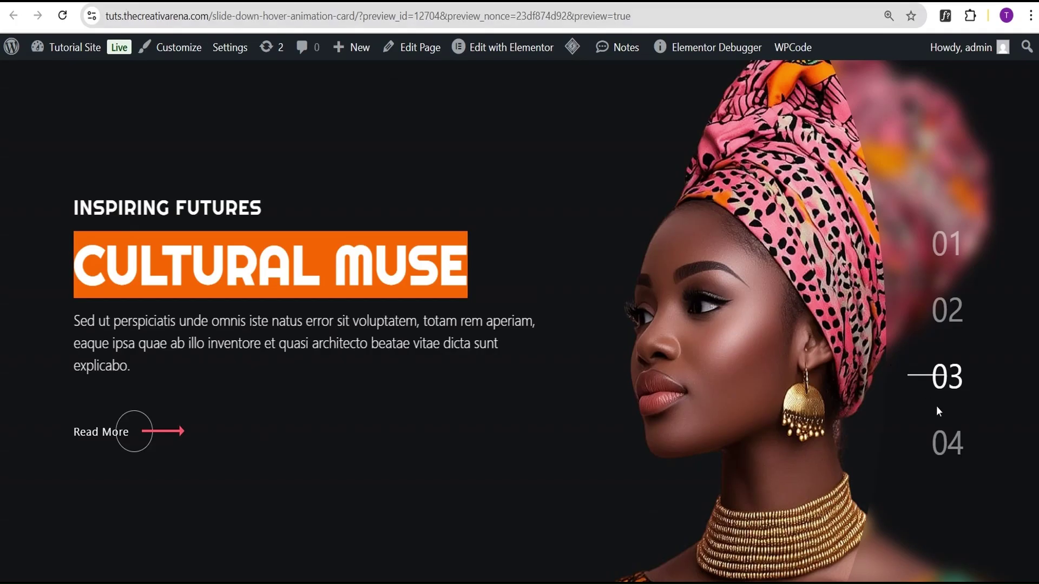
Set the fourth slide's title to "Vibrant Vision", copied from the fourth slide of the demo page
left_click(947, 442)
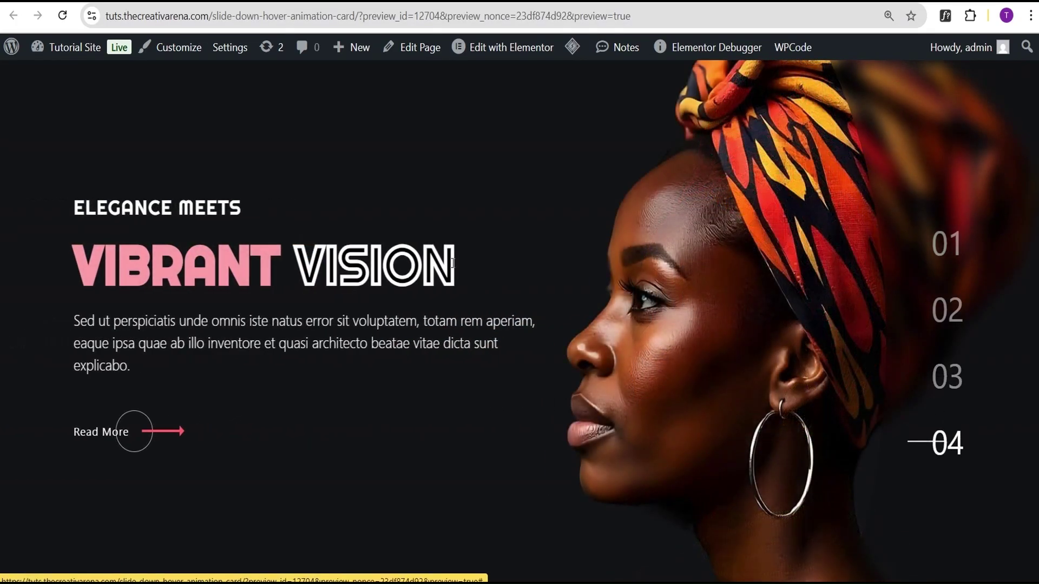
left_click_drag(452, 264, 71, 275)
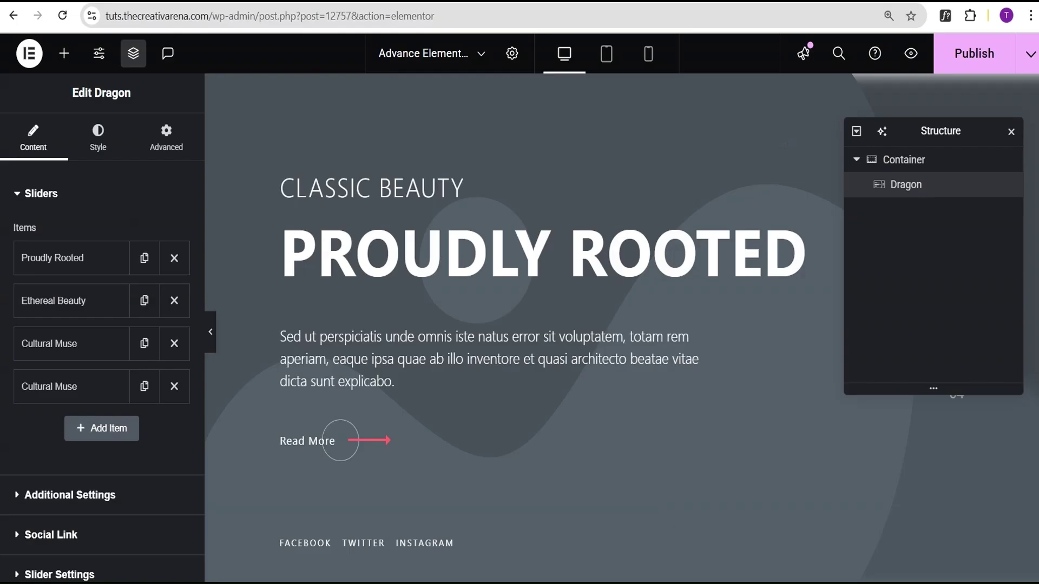
left_click(75, 496)
left_click(75, 199)
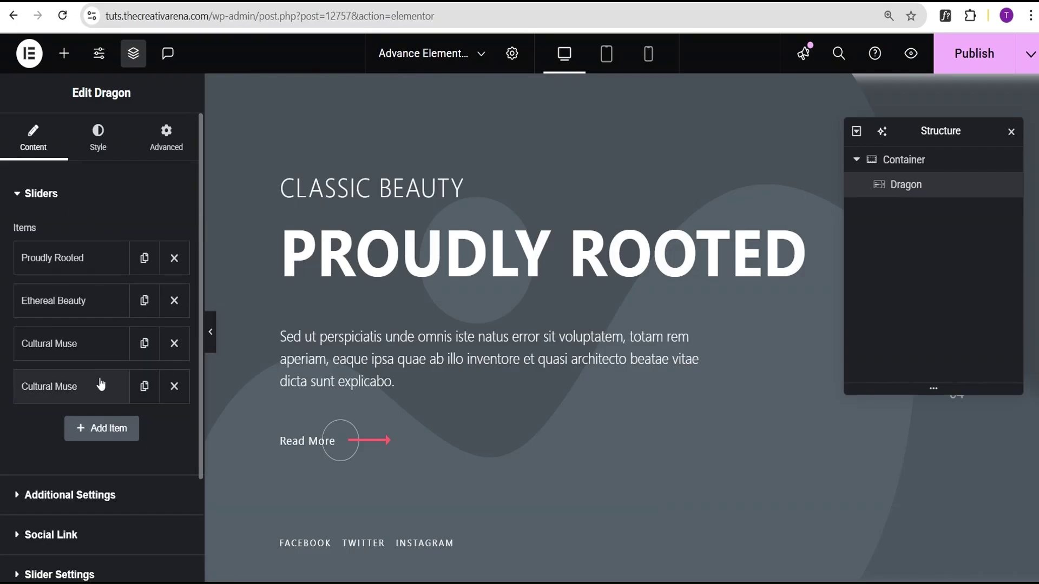
left_click(101, 384)
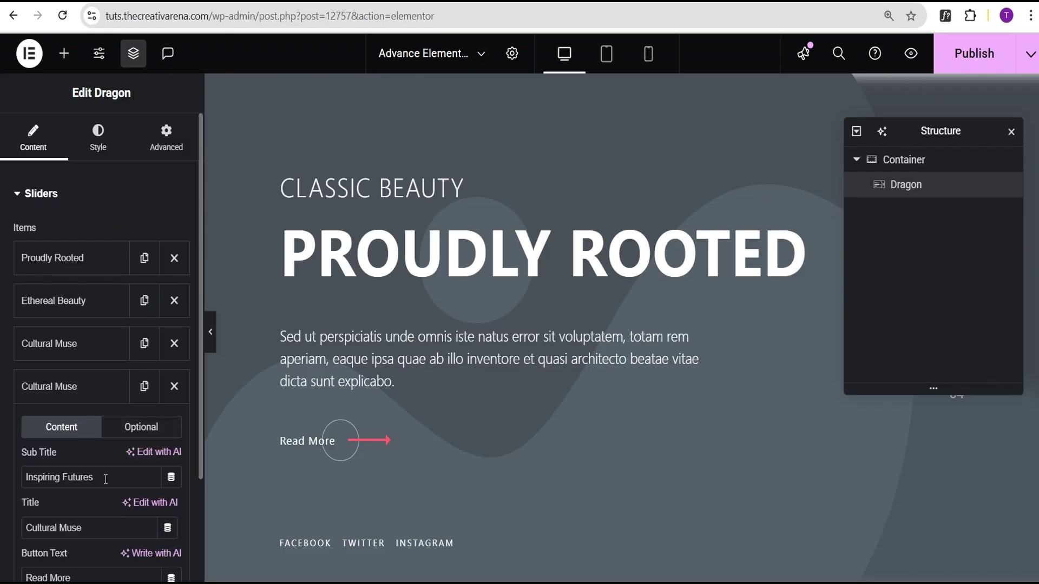
left_click(98, 527)
key("ctrl+a")
type("Vibrant Vision")
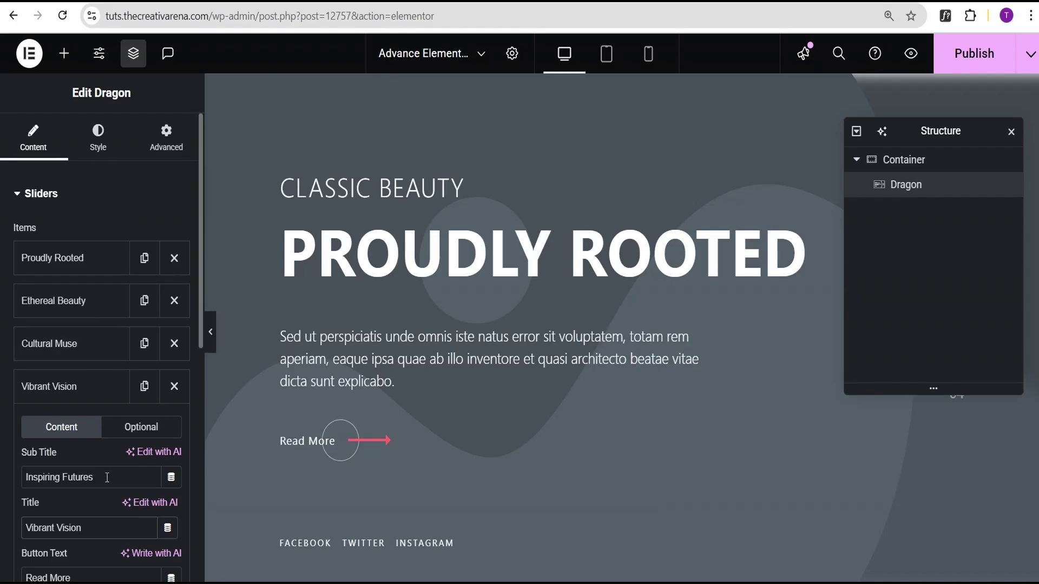
Set the fourth slide's sub title to "Elegance Meets" and collapse its settings
left_click(107, 478)
key("ctrl+a")
type("Elegance Meets")
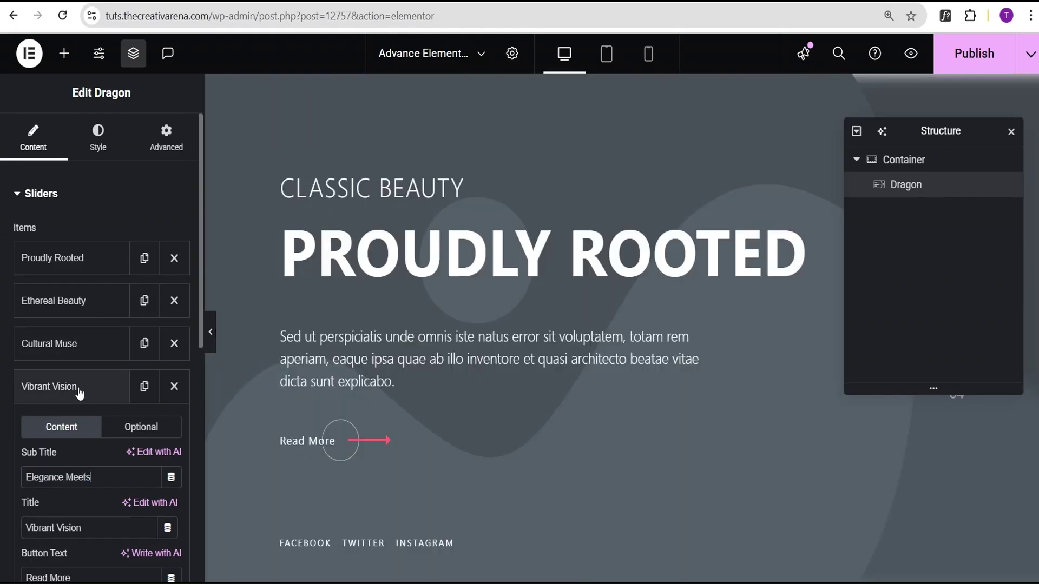
left_click(80, 393)
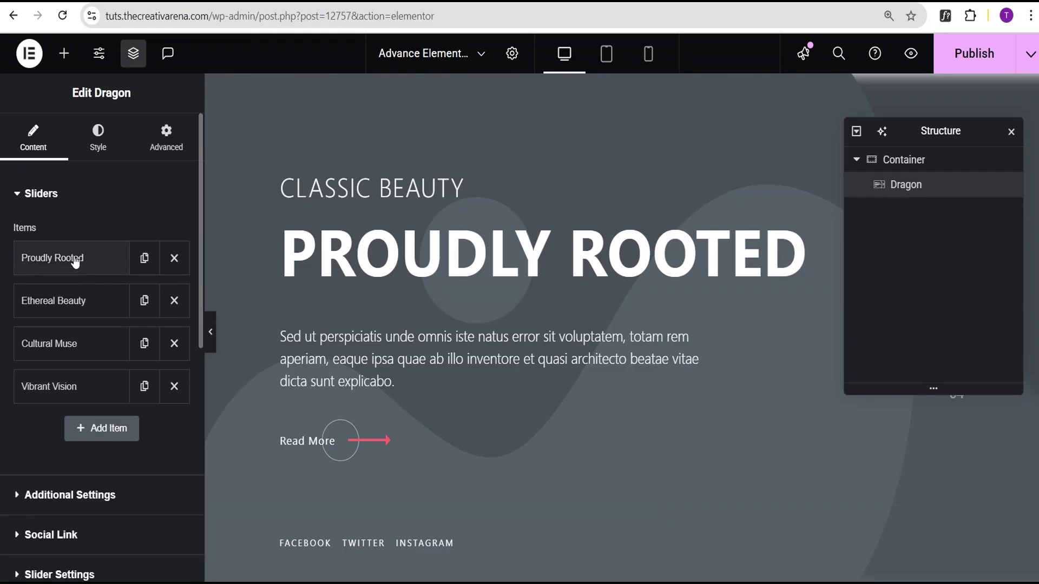
Give the Proudly Rooted slide the media library image of the woman in the blue and red dotted headwrap
left_click(81, 505)
left_click(48, 201)
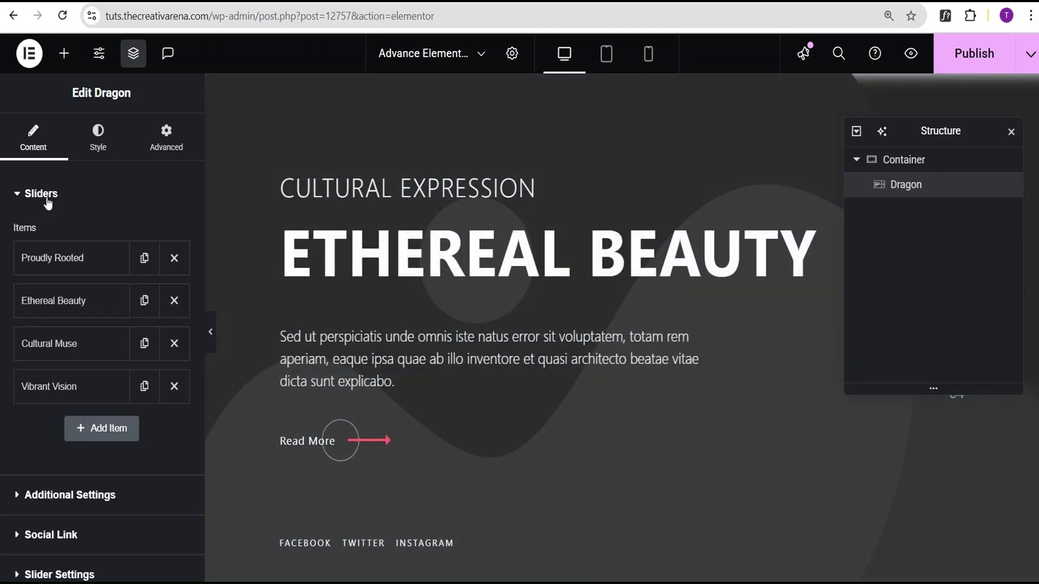
left_click(86, 265)
scroll(71, 351, "down", 3)
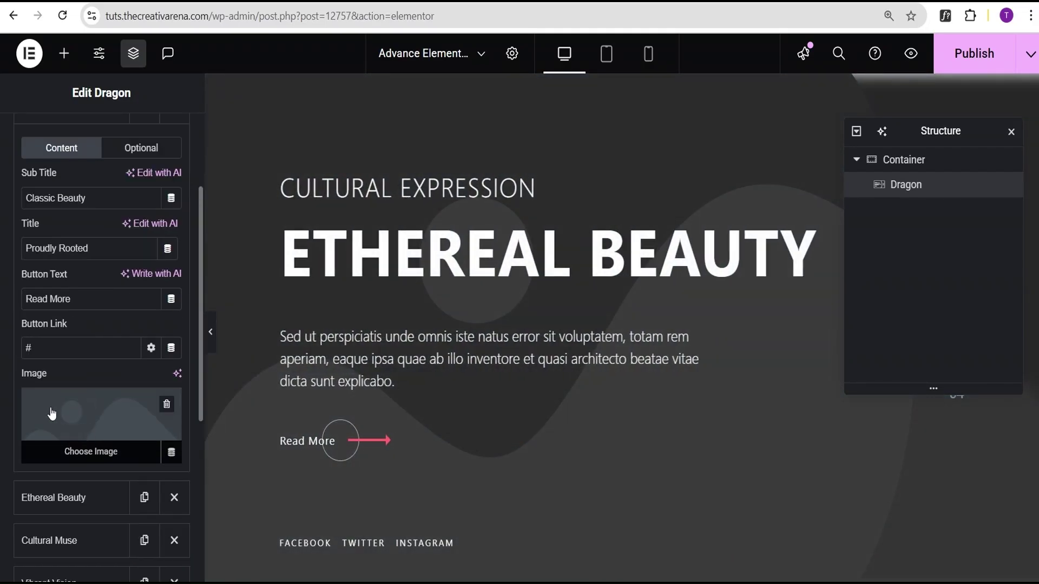
left_click(97, 423)
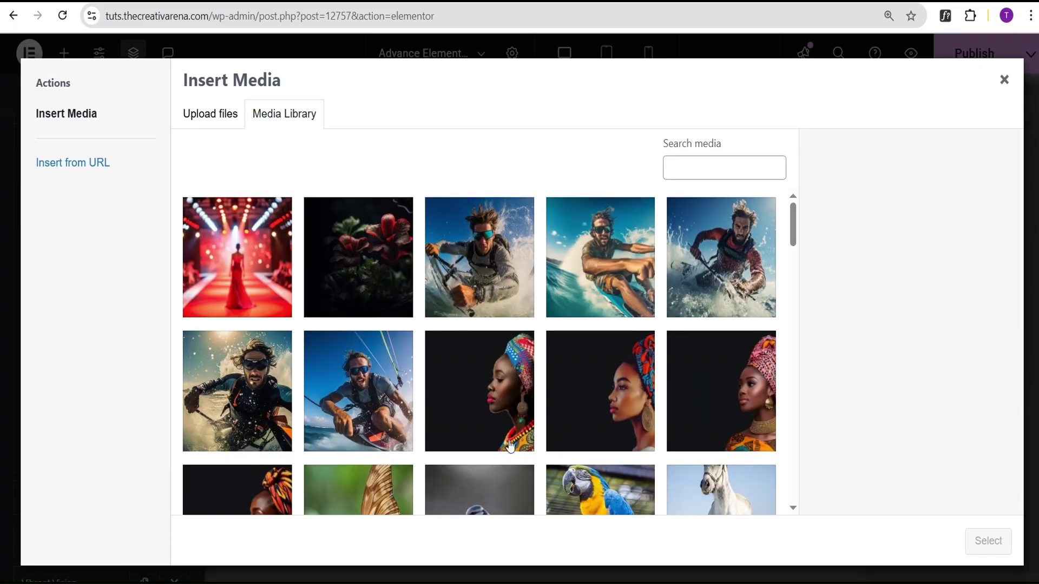
left_click(499, 410)
left_click(988, 541)
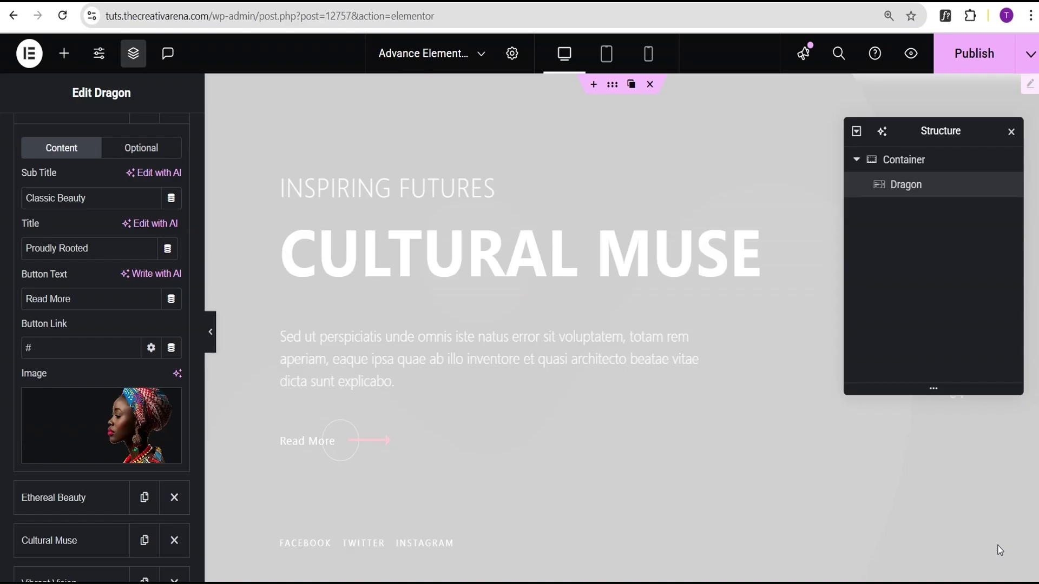
Replace the Ethereal Beauty slide's placeholder with the media library image of the woman in the red-orange and blue headwrap
scroll(89, 267, "down", 6)
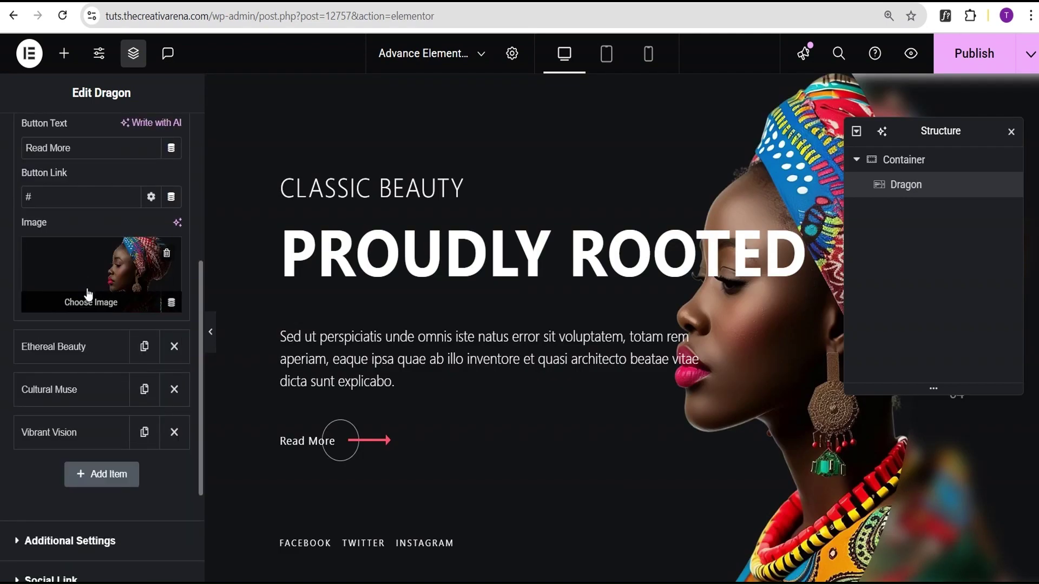
scroll(63, 258, "up", 2)
scroll(76, 229, "down", 6)
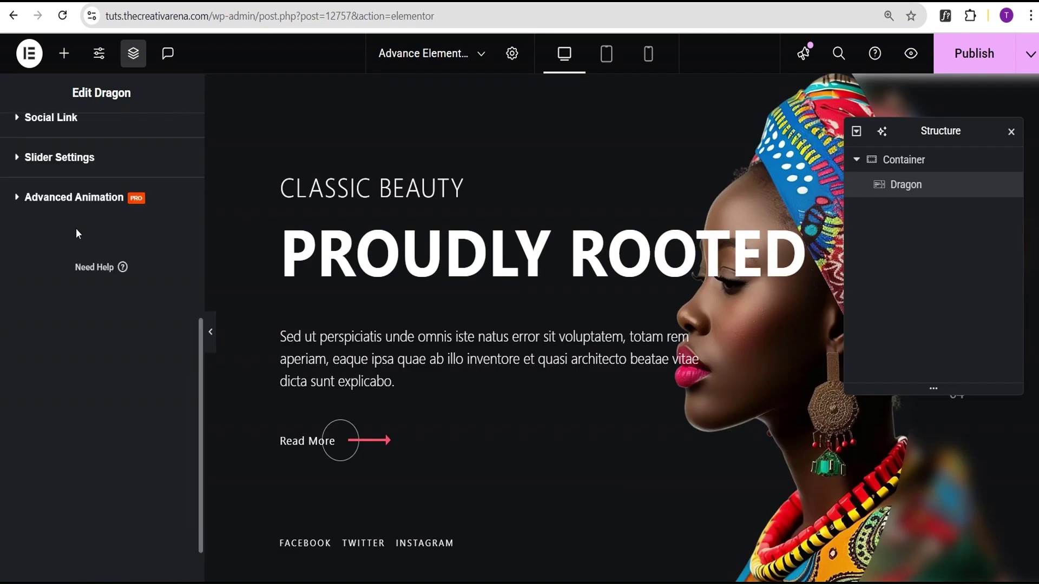
scroll(72, 157, "up", 7)
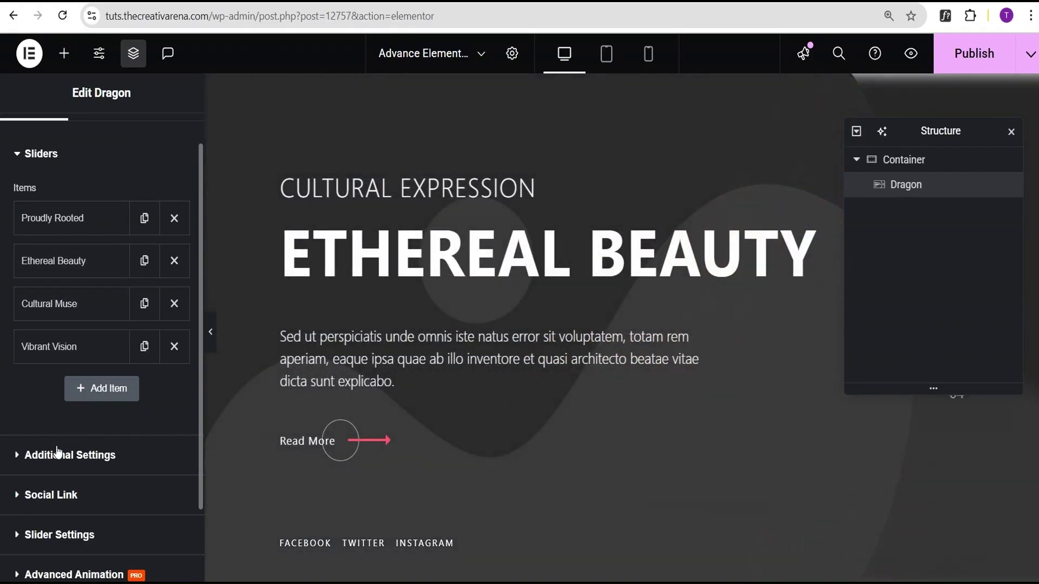
left_click(70, 455)
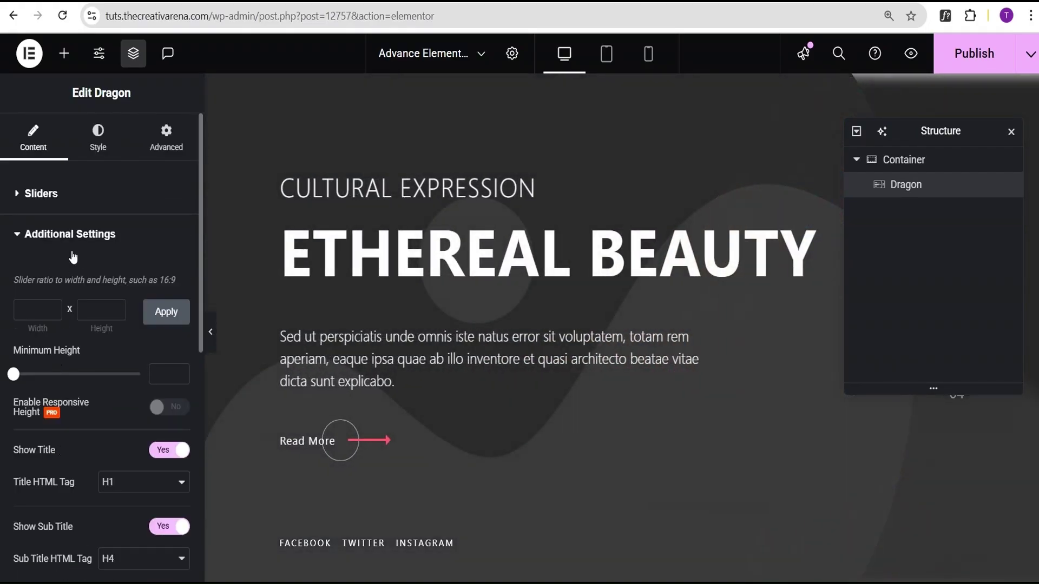
left_click(58, 194)
left_click(76, 300)
scroll(96, 430, "down", 3)
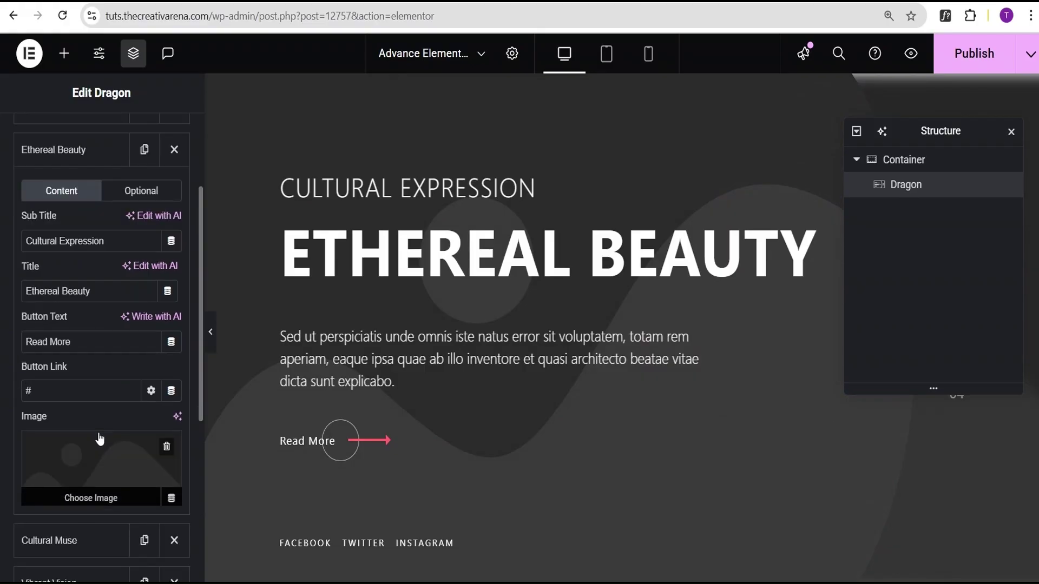
left_click(98, 441)
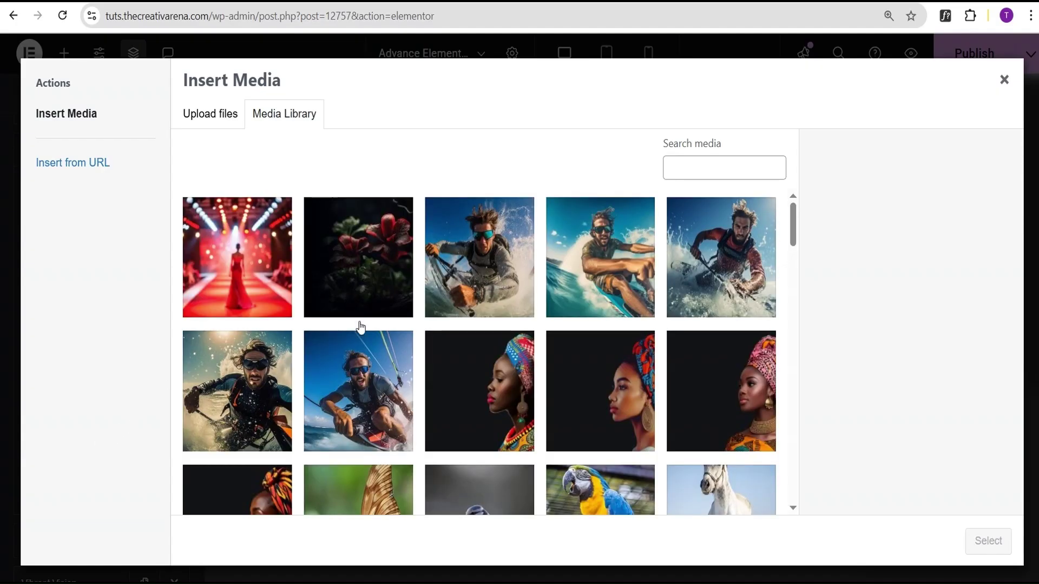
left_click(616, 406)
left_click(988, 540)
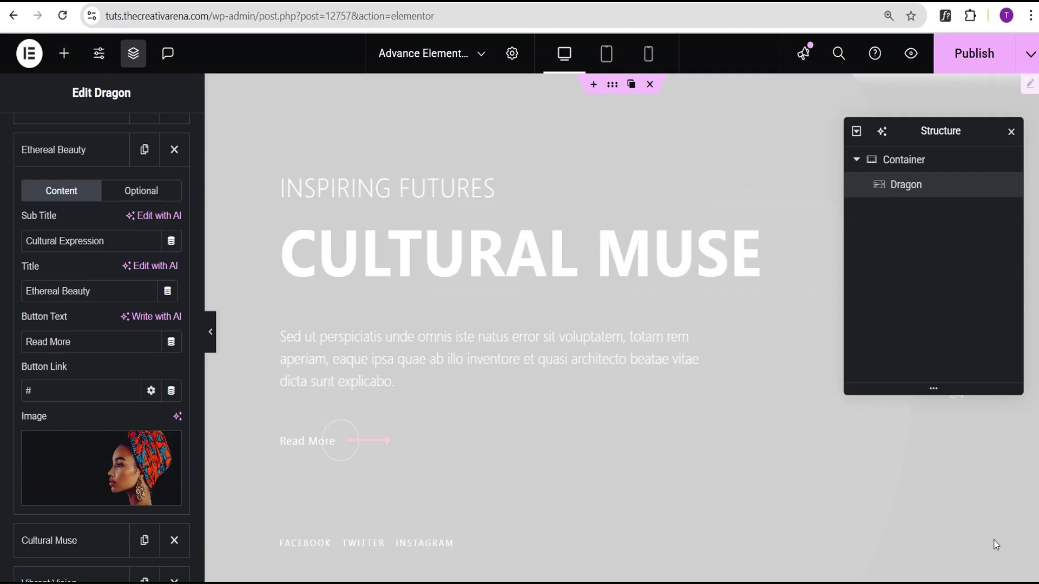
Replace the Cultural Muse slide's placeholder with the media library image of the woman in the pink patterned headwrap
scroll(106, 365, "down", 5)
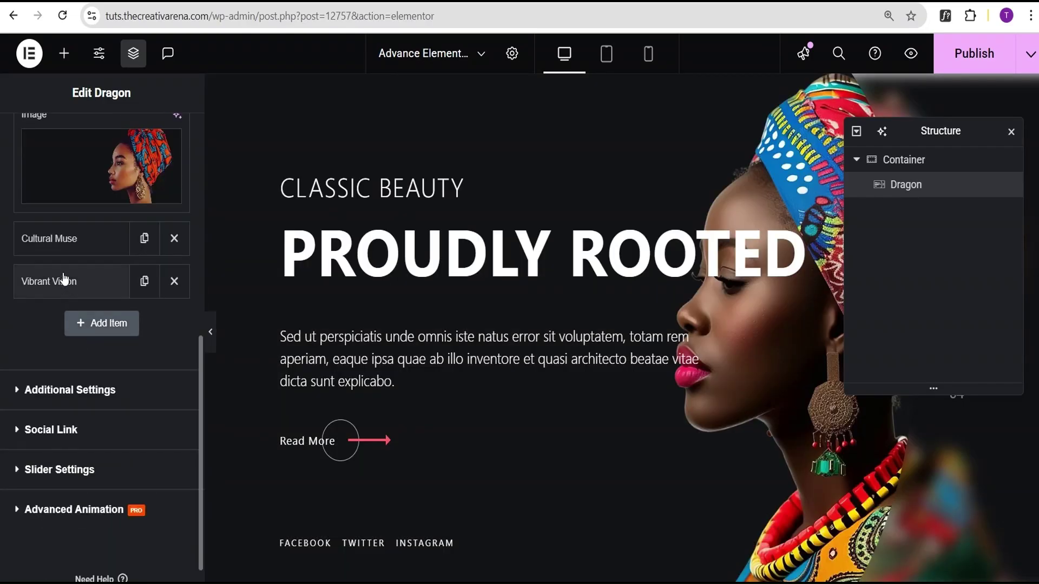
left_click(64, 390)
left_click(37, 207)
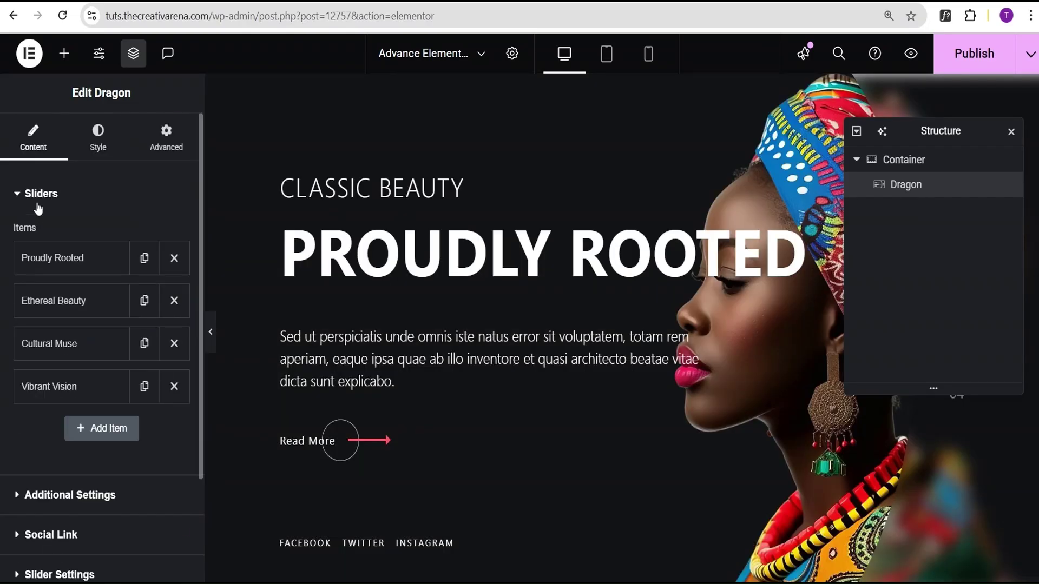
left_click(76, 343)
scroll(92, 387, "down", 3)
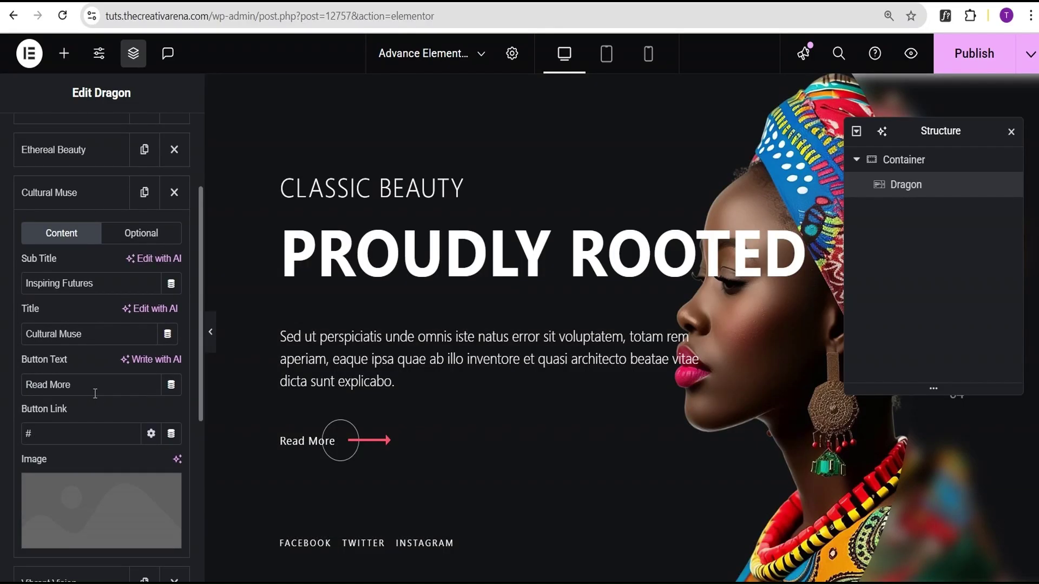
left_click(103, 481)
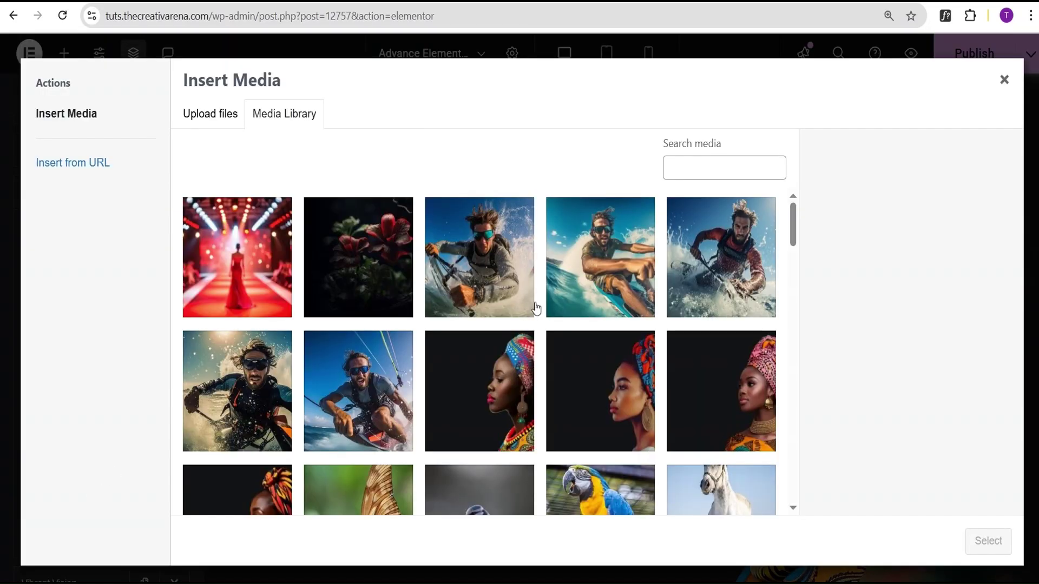
left_click(721, 378)
left_click(988, 541)
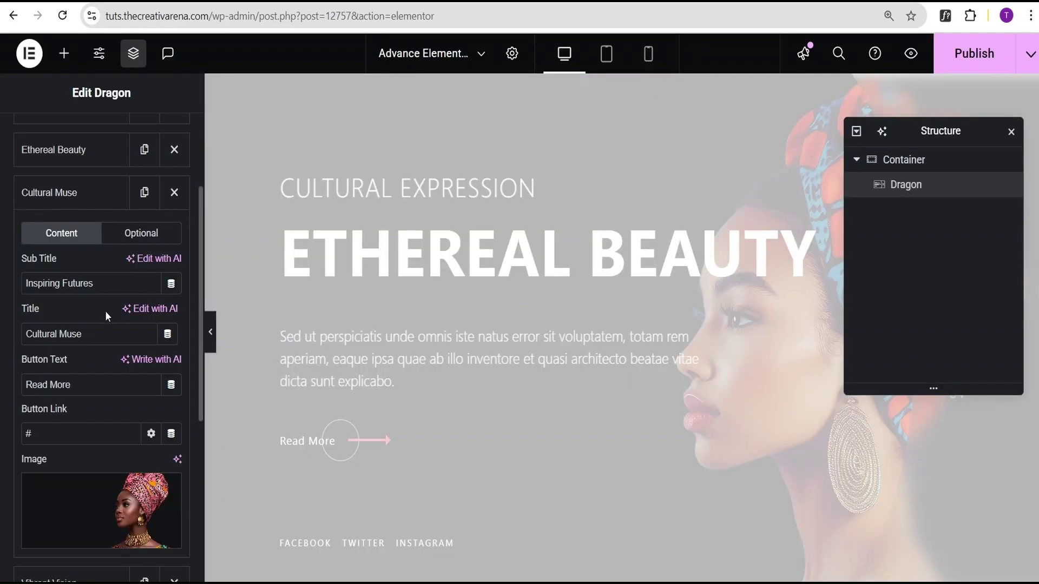
Set the Vibrant Vision slide's image to the media library picture of the woman with the orange headwrap and hoop earring
scroll(98, 335, "down", 5)
left_click(75, 349)
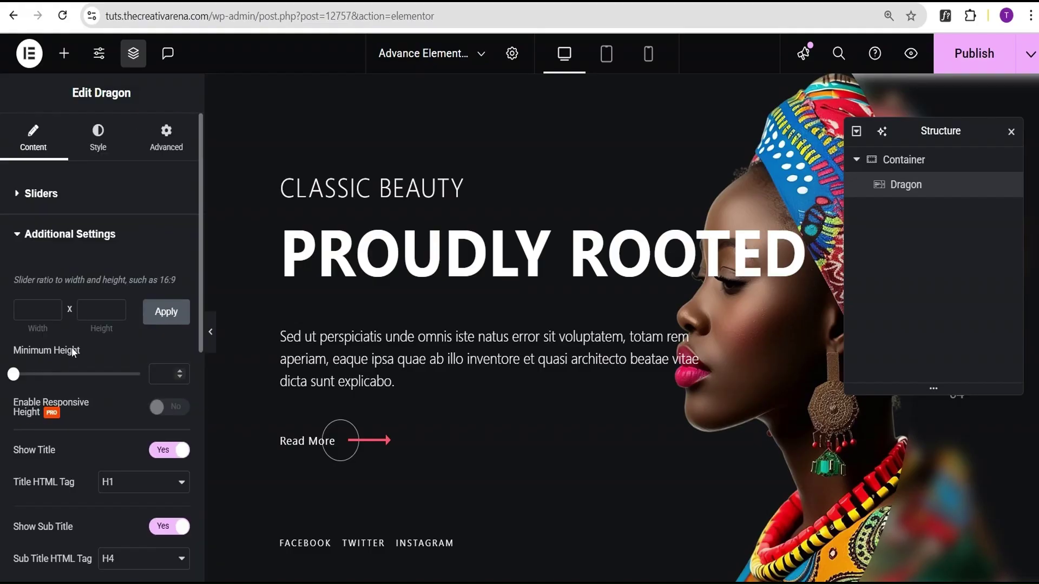
left_click(54, 201)
left_click(56, 386)
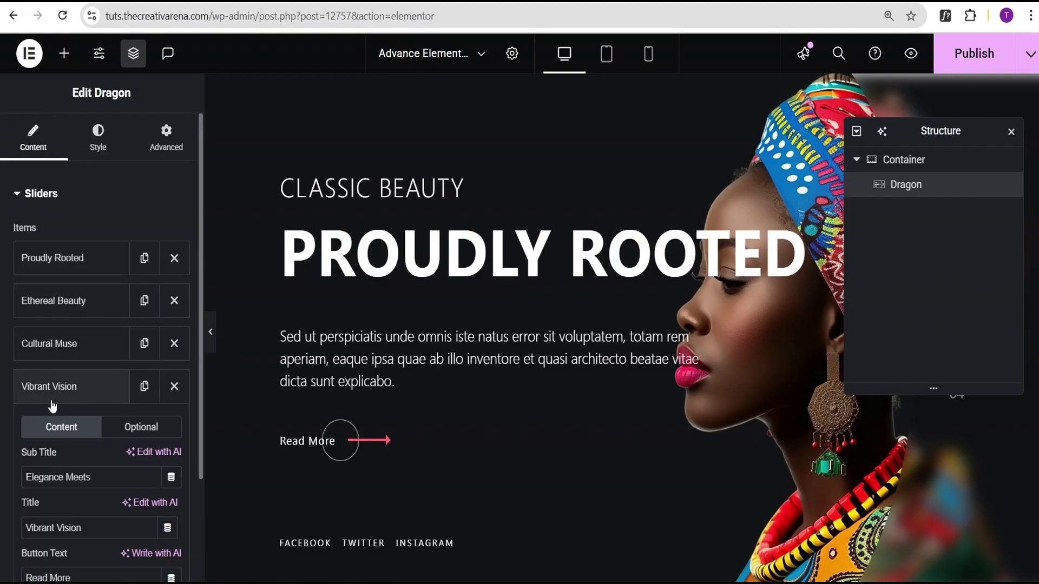
scroll(82, 421, "down", 5)
left_click(70, 466)
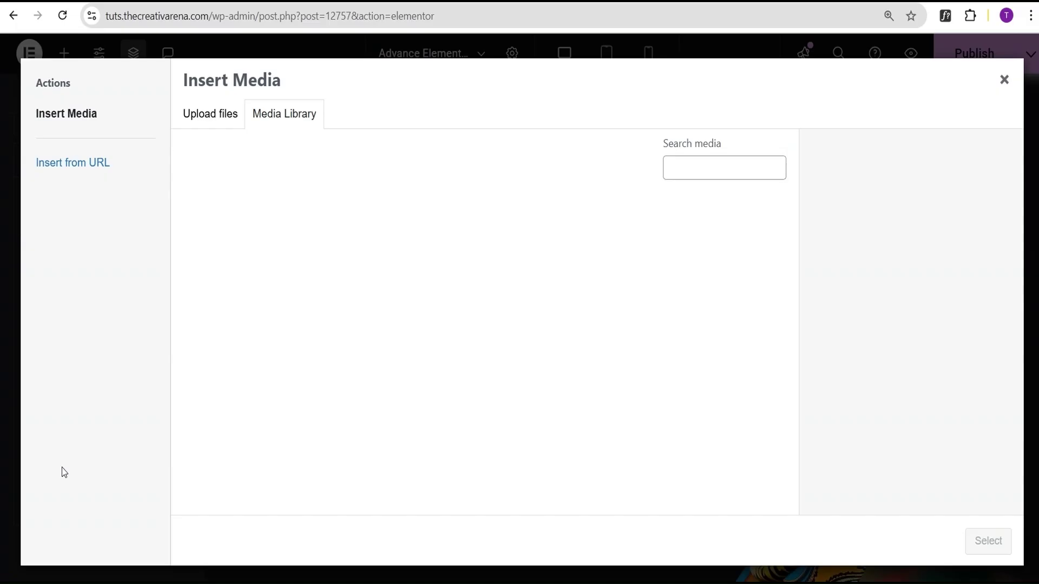
scroll(235, 460, "down", 2)
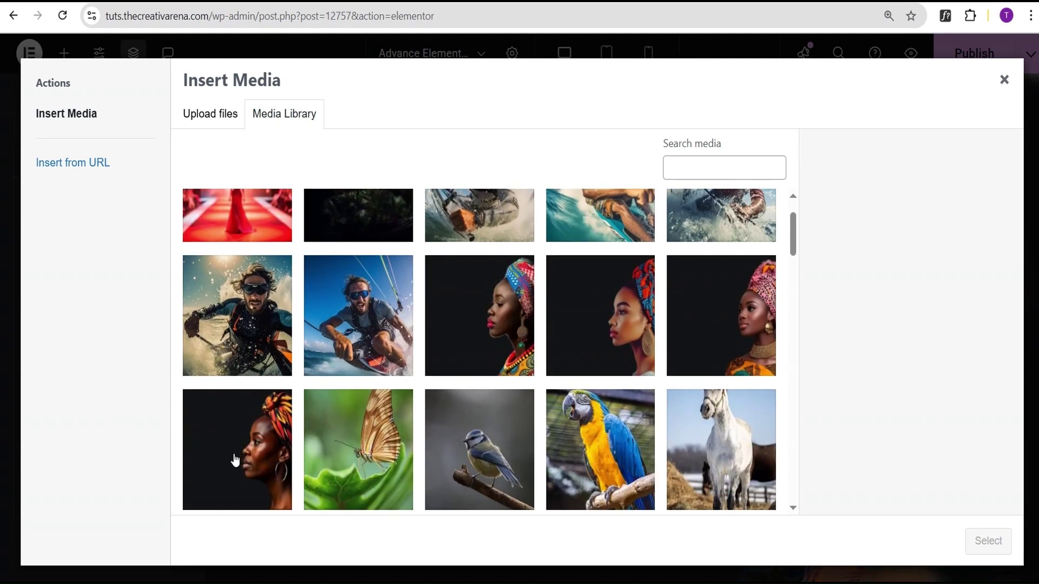
left_click(235, 460)
left_click(974, 544)
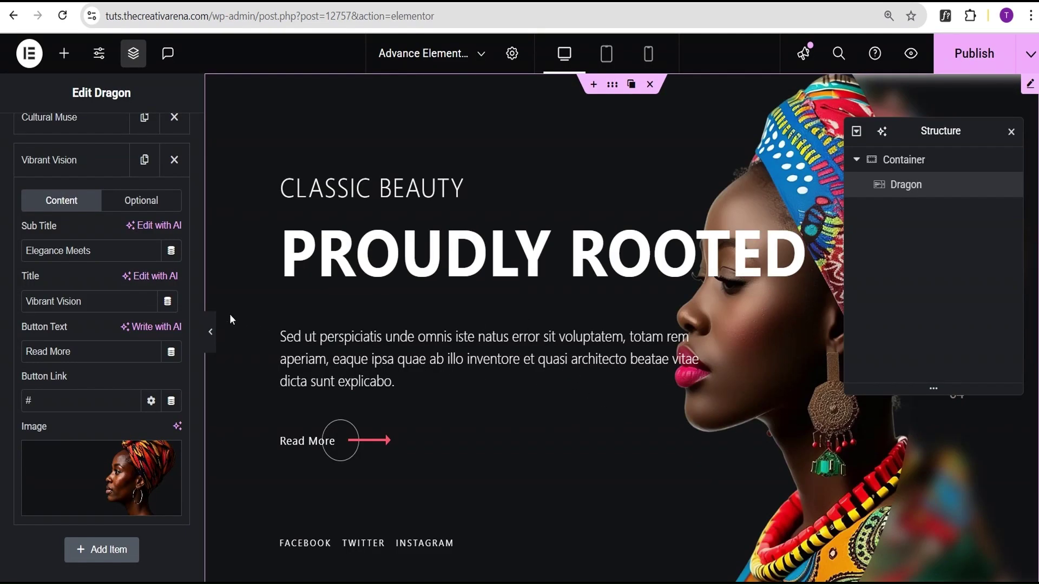
Preview the slider at full width without the editing panel, then restore the panel
left_click(211, 332)
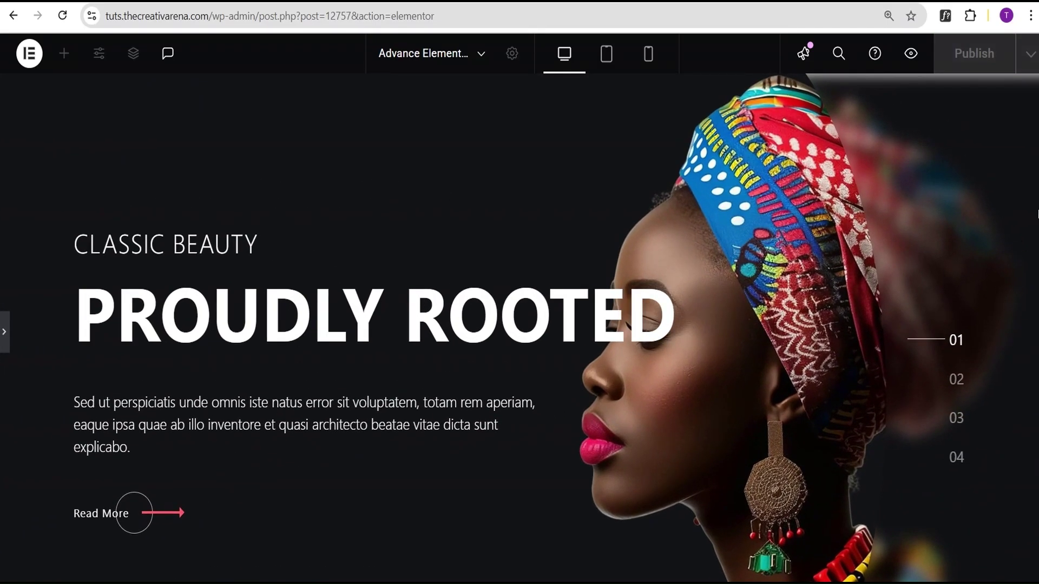
scroll(556, 328, "down", 2)
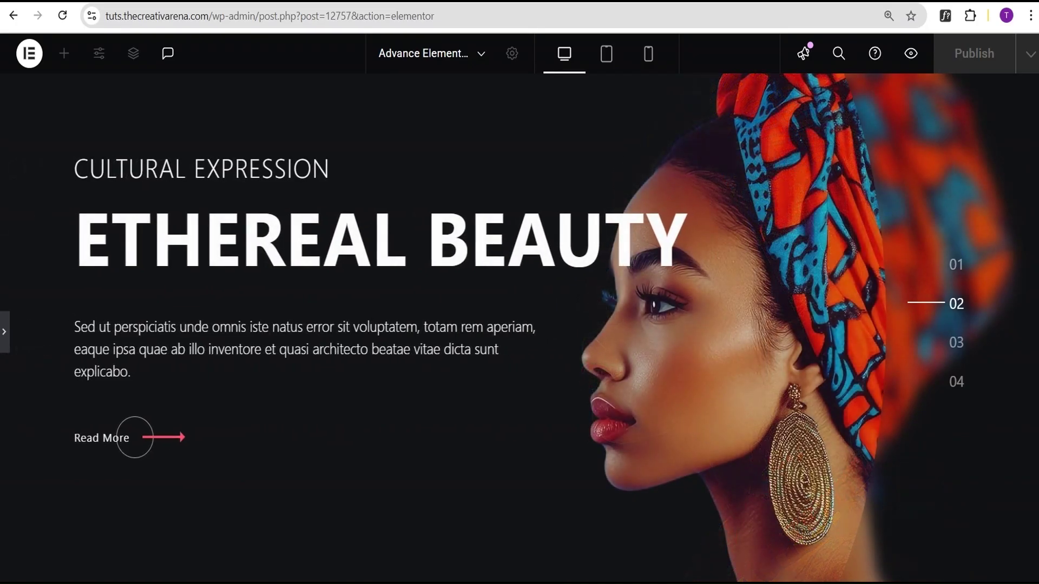
scroll(555, 328, "up", 2)
scroll(556, 328, "down", 2)
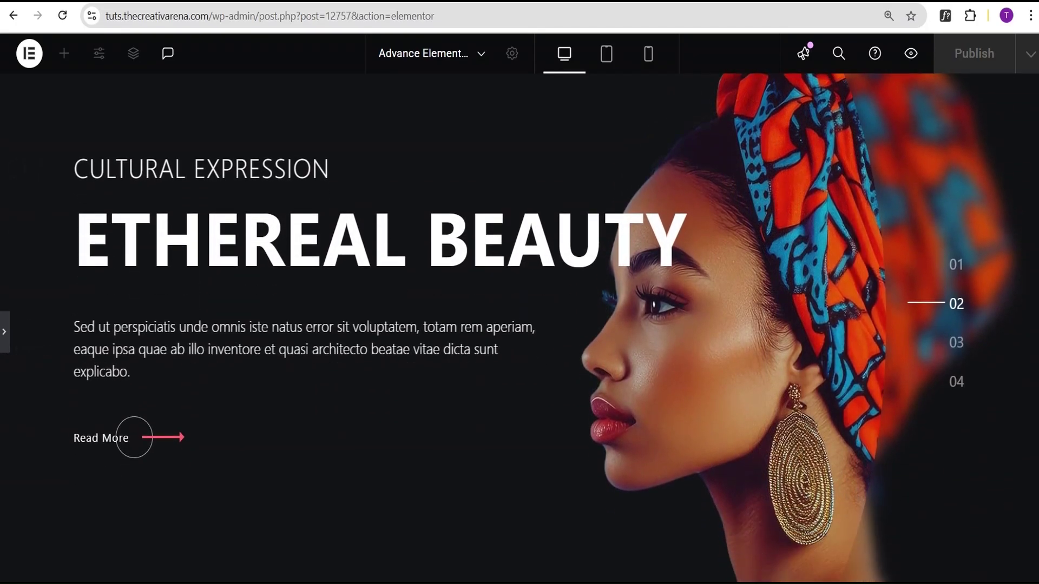
scroll(1028, 225, "up", 2)
left_click(7, 344)
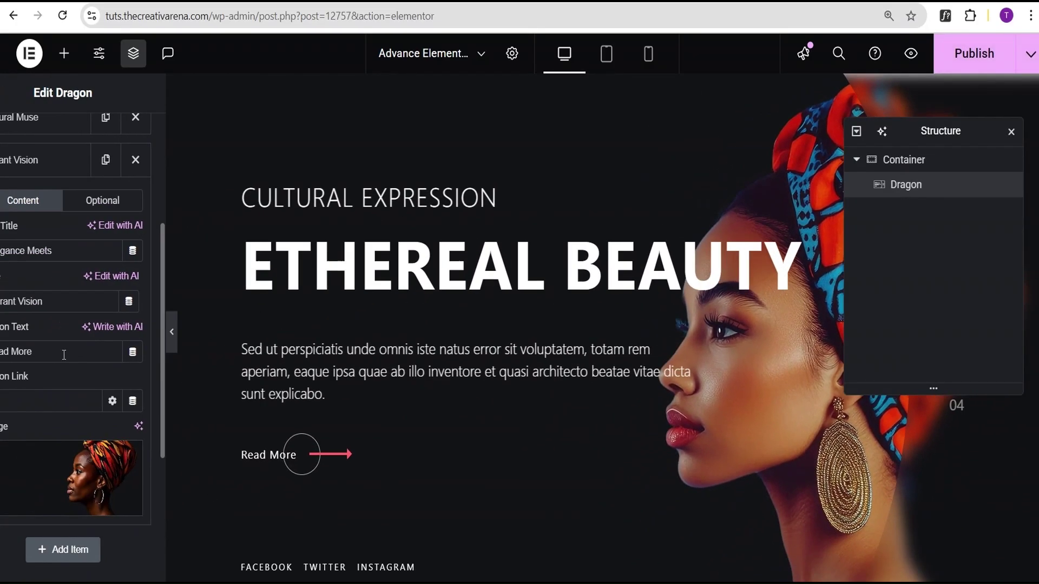
Open the Dragon widget's Additional Settings and review the slider size, title and sub title options
scroll(101, 388, "up", 4)
left_click(30, 193)
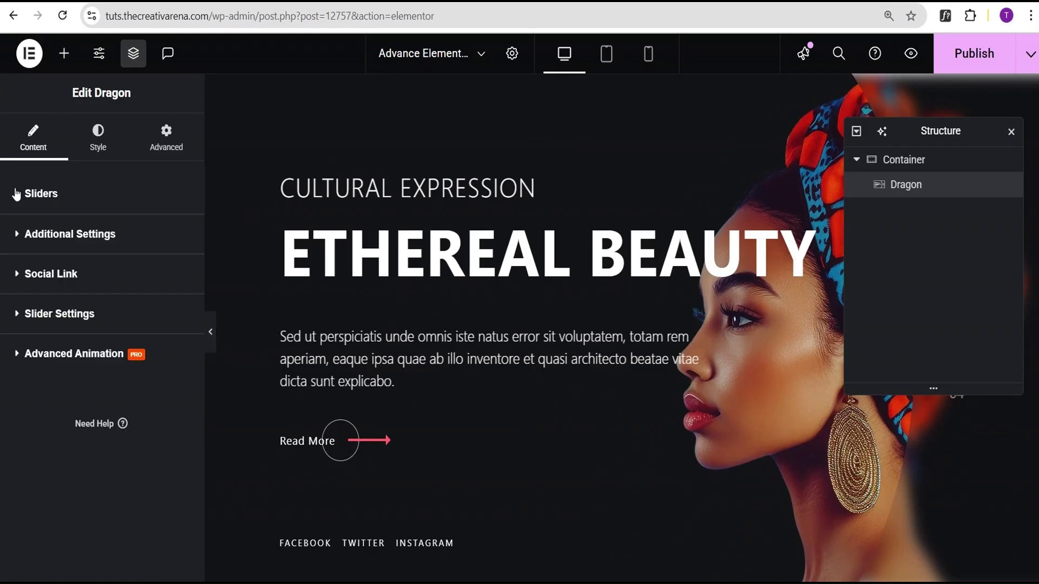
left_click(64, 236)
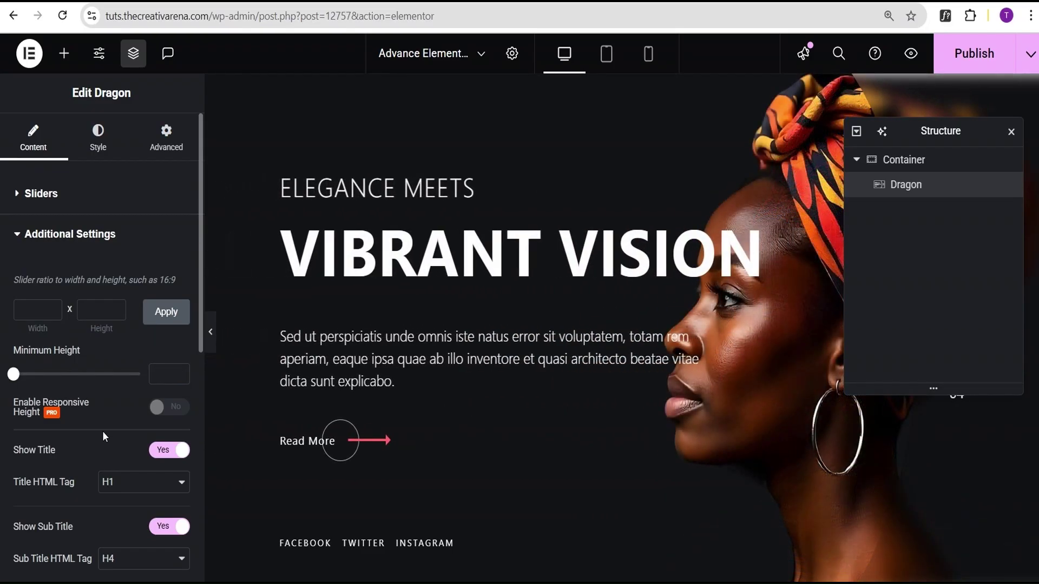
scroll(73, 436, "down", 2)
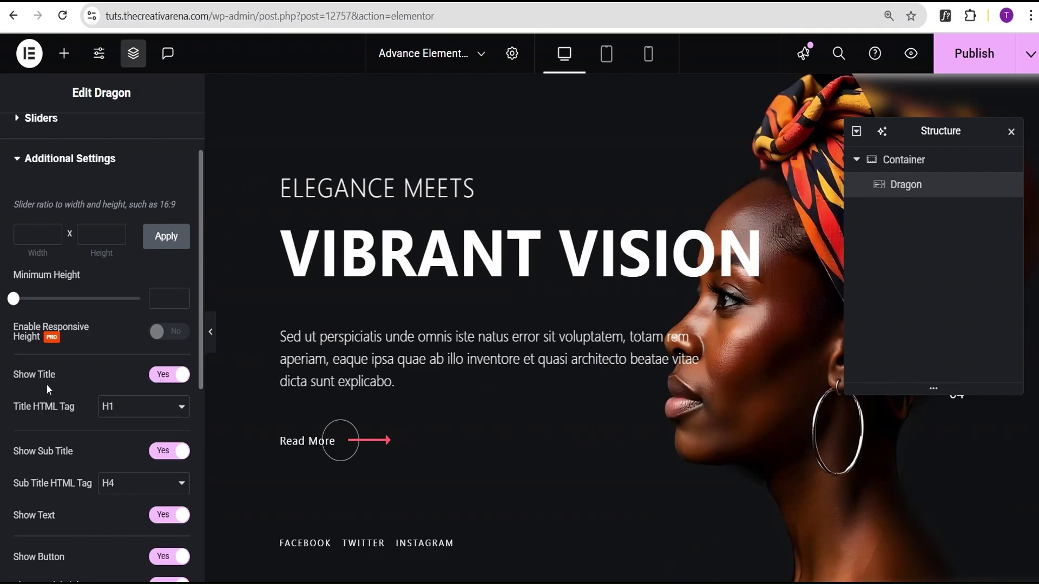
Try hiding the slide titles and show them again, and review the remaining Additional Settings display options
left_click(171, 375)
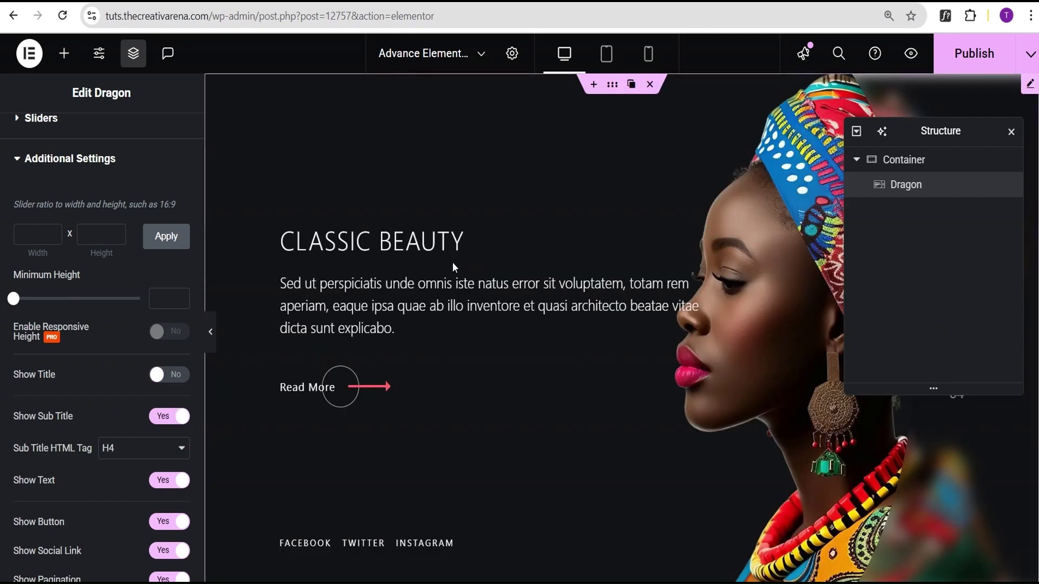
left_click(171, 376)
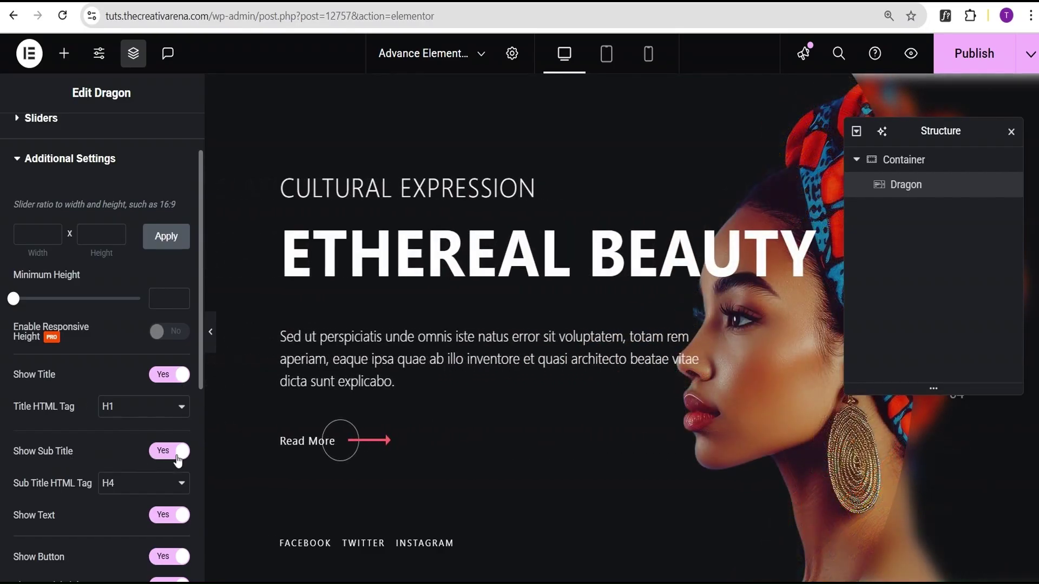
scroll(166, 457, "down", 2)
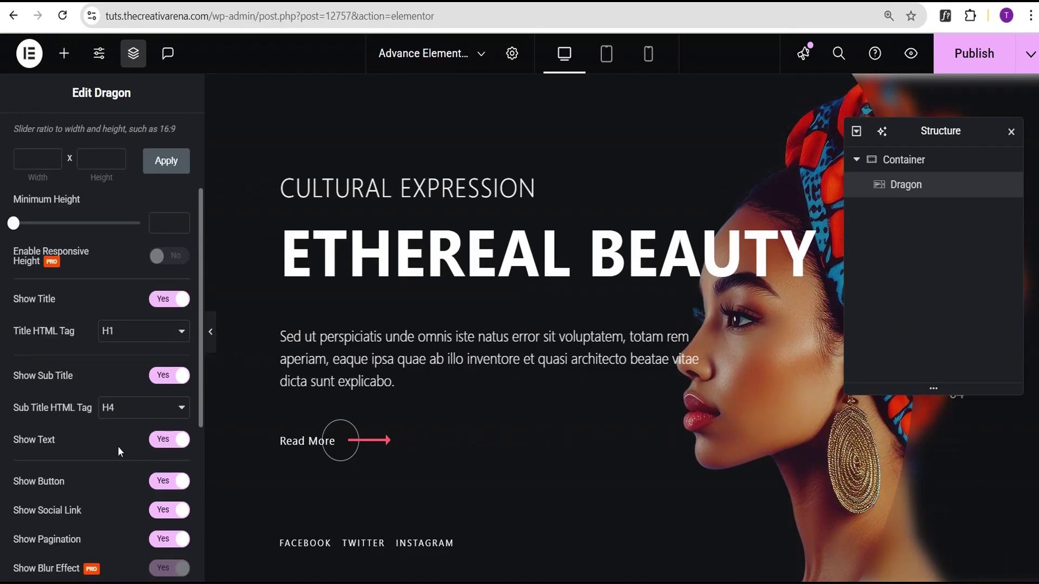
scroll(111, 475, "down", 2)
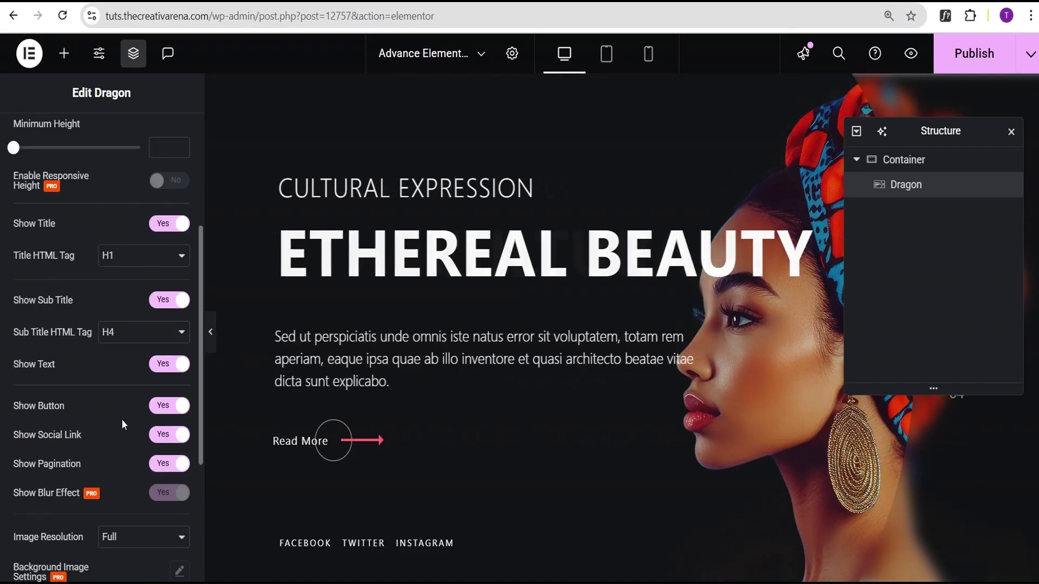
scroll(122, 420, "down", 6)
Review the Dragon widget's social links and the autoplay, hover pause, animation speed and loop options in Slider Settings
left_click(93, 415)
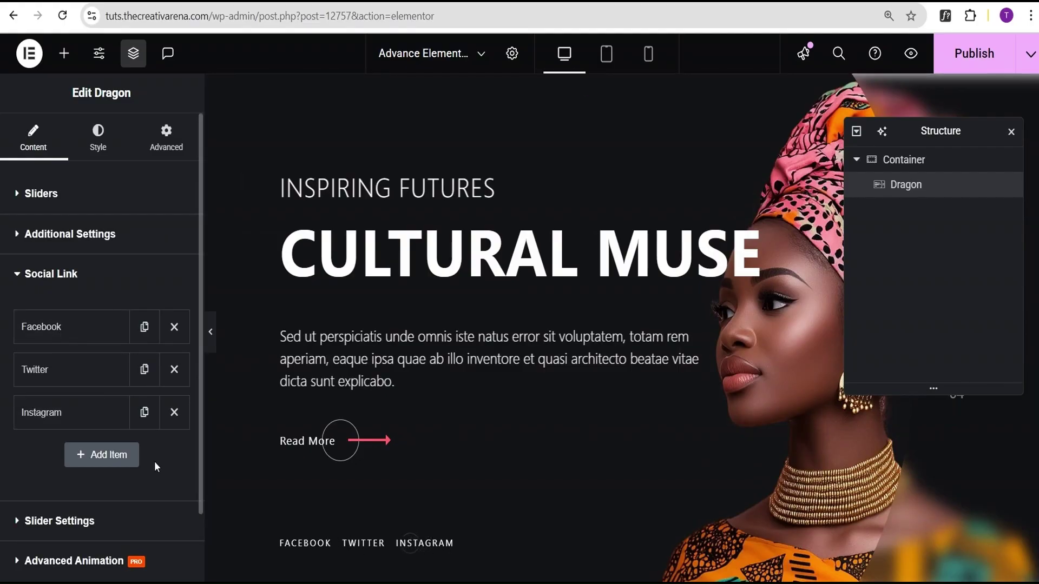
scroll(75, 472, "down", 2)
left_click(76, 440)
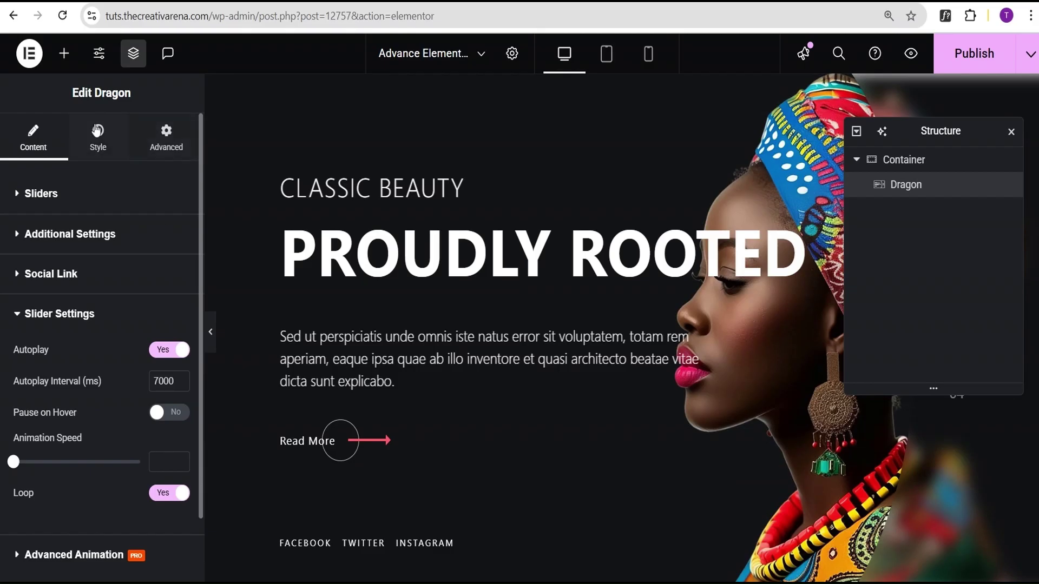
Review the Dragon widget's slider style options, including padding, margin, content width and the title controls
left_click(99, 151)
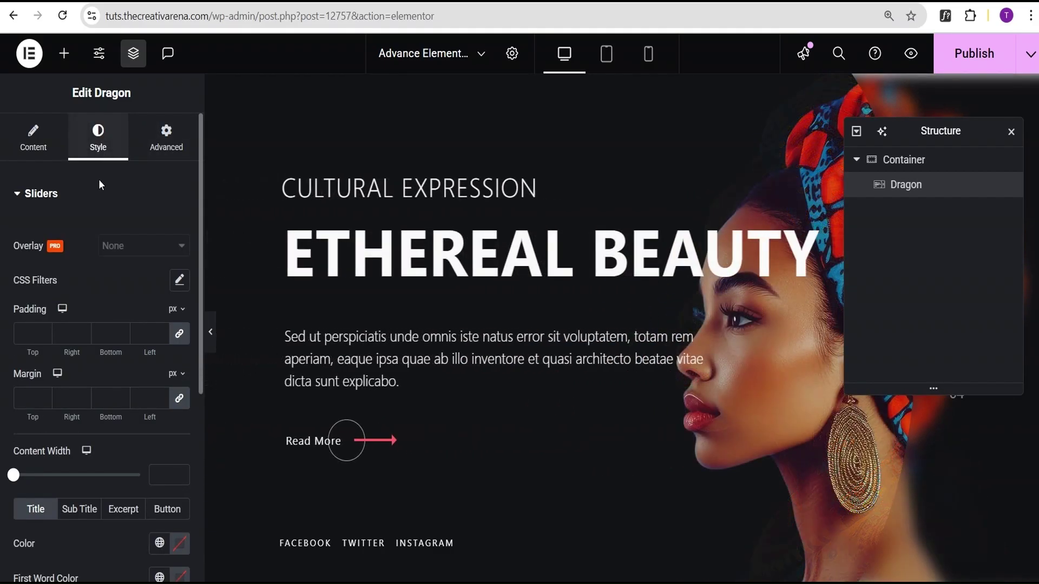
scroll(99, 238, "down", 2)
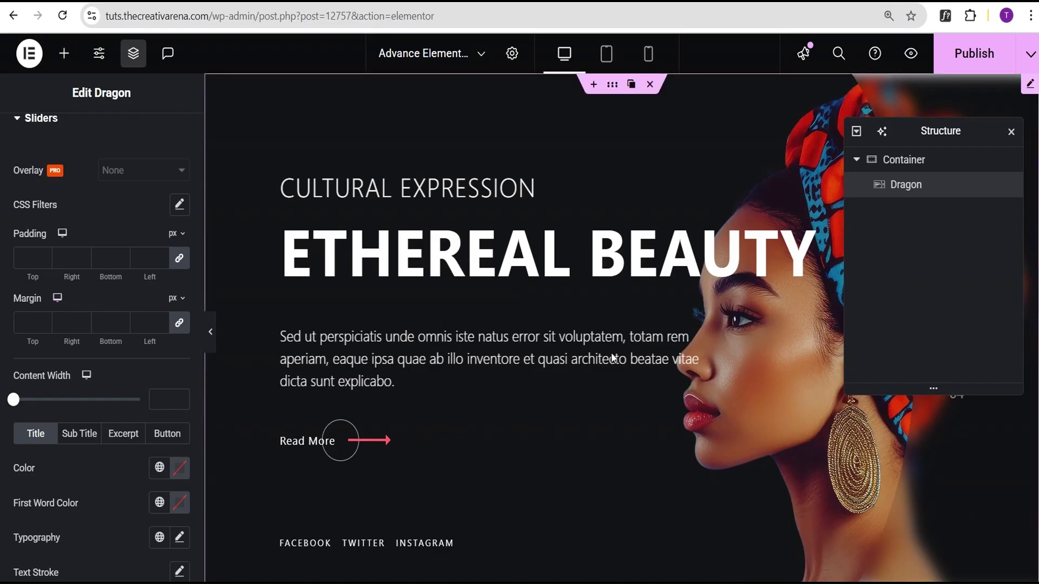
scroll(113, 322, "down", 1)
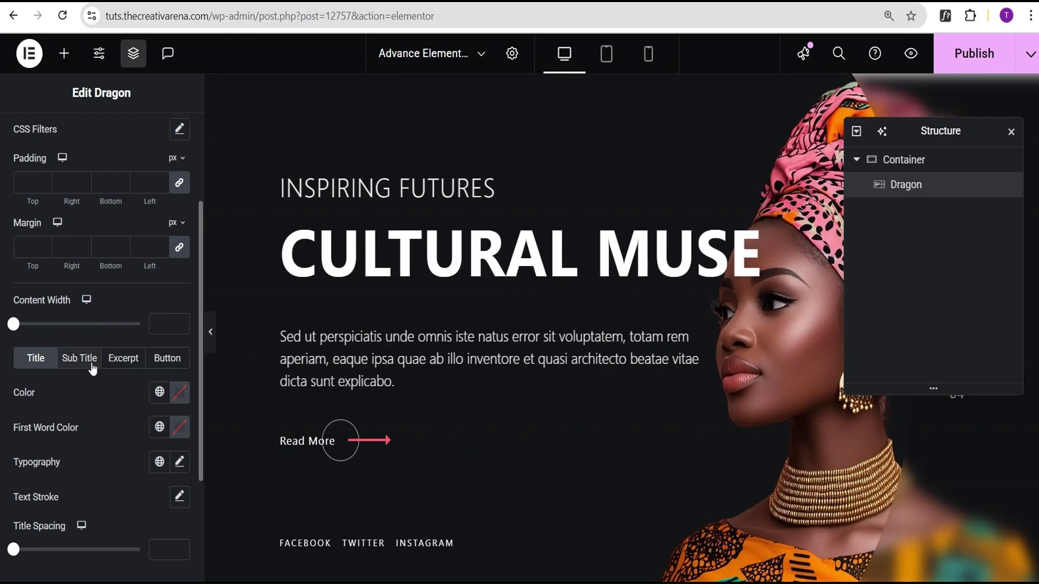
scroll(114, 373, "down", 2)
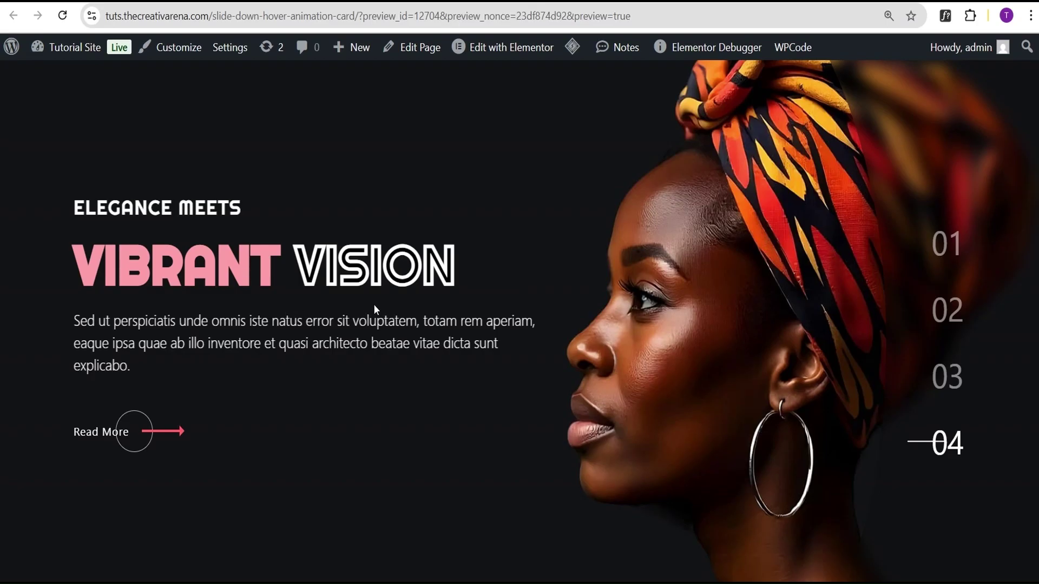
Switch to the demo page and copy the pink hex code #f696a9 of the title's first word using WhatFont
left_click(946, 18)
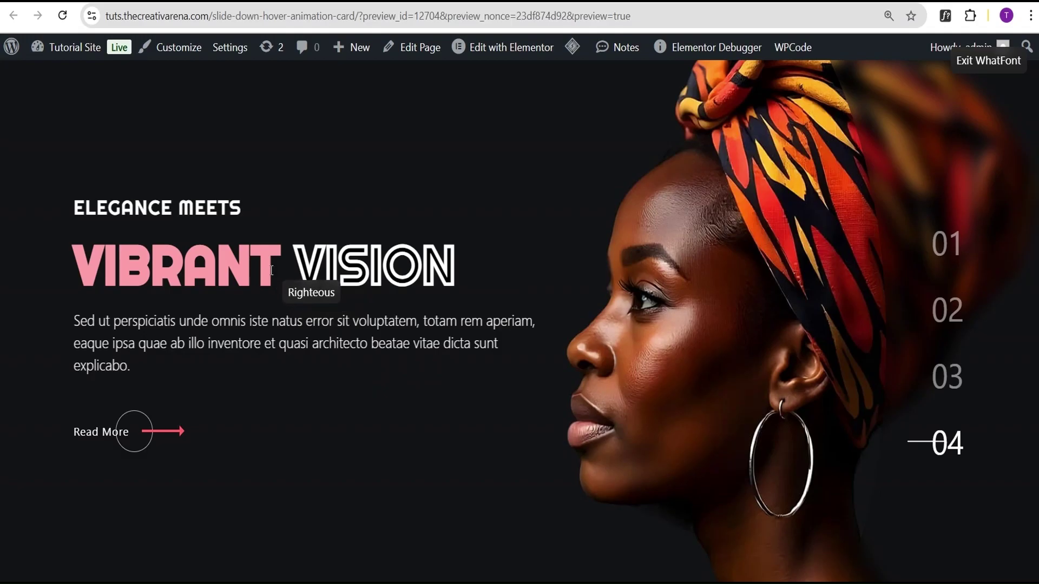
left_click_drag(277, 276, 86, 270)
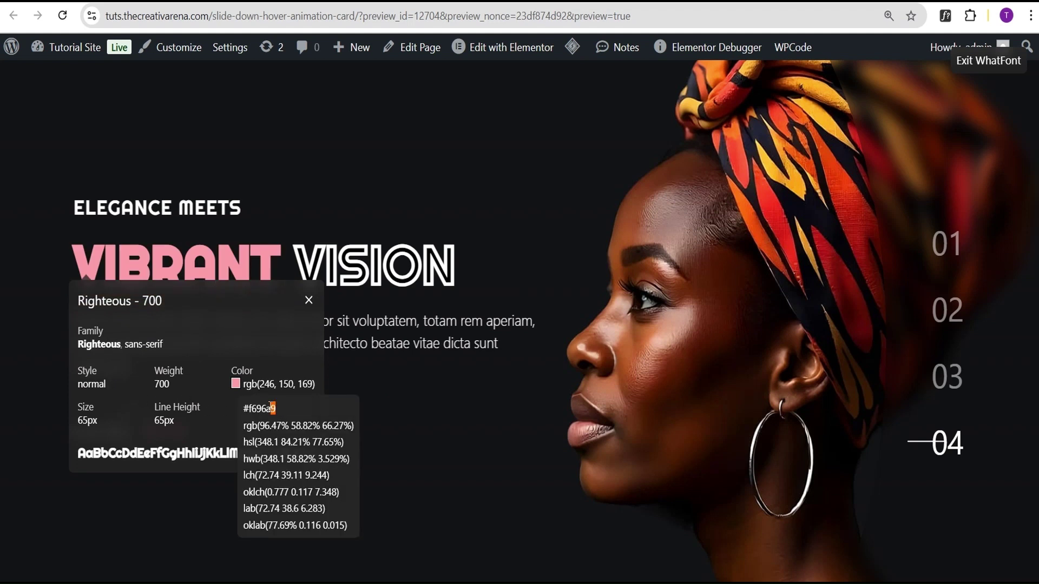
left_click_drag(277, 408, 240, 411)
key("ctrl+c")
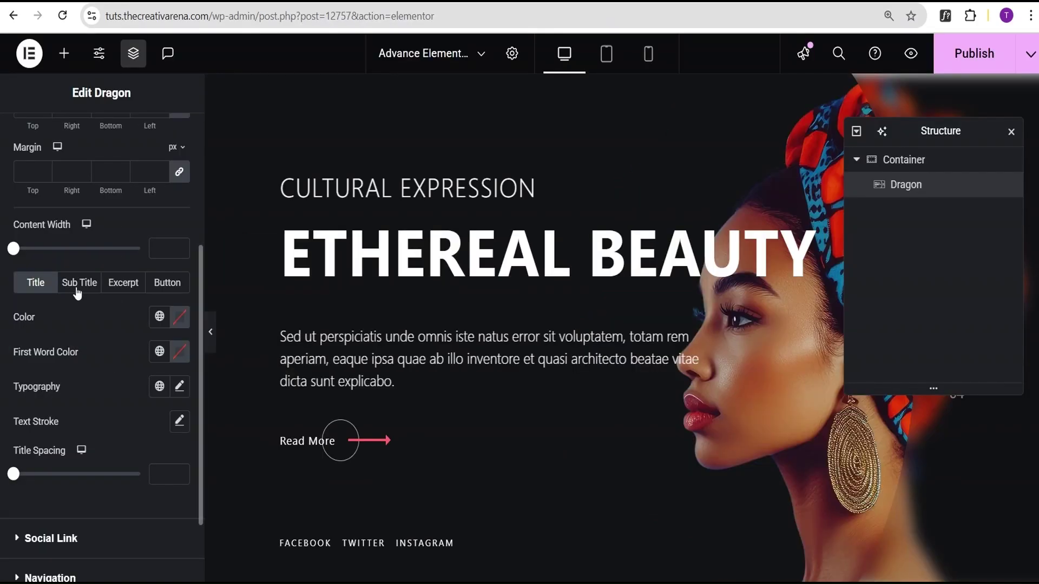
Back in the Elementor editor, set the title's First Word Color to #f696a9 and preview the slider at full width
left_click(179, 353)
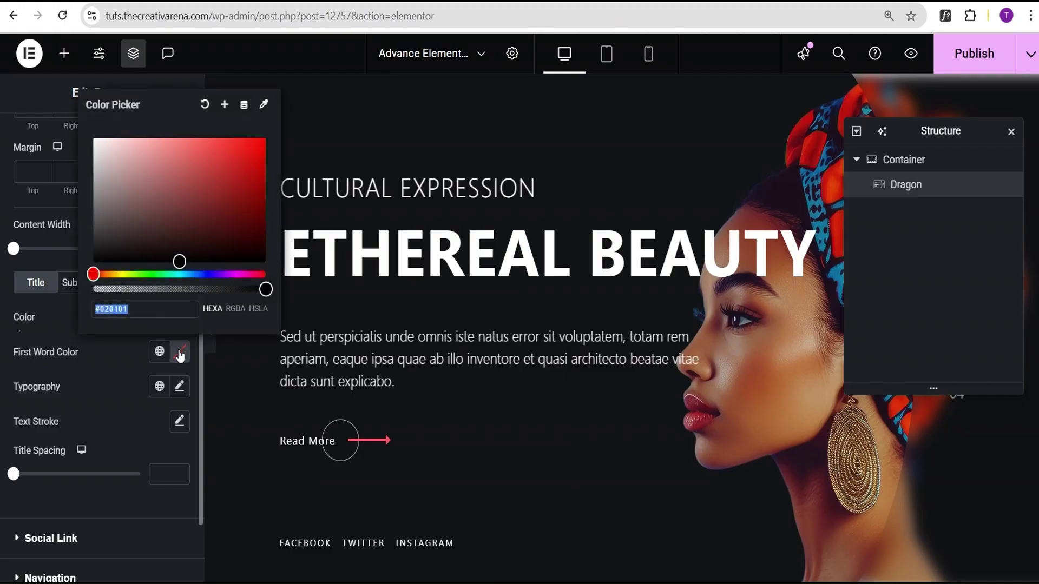
key("ctrl+v")
left_click(97, 372)
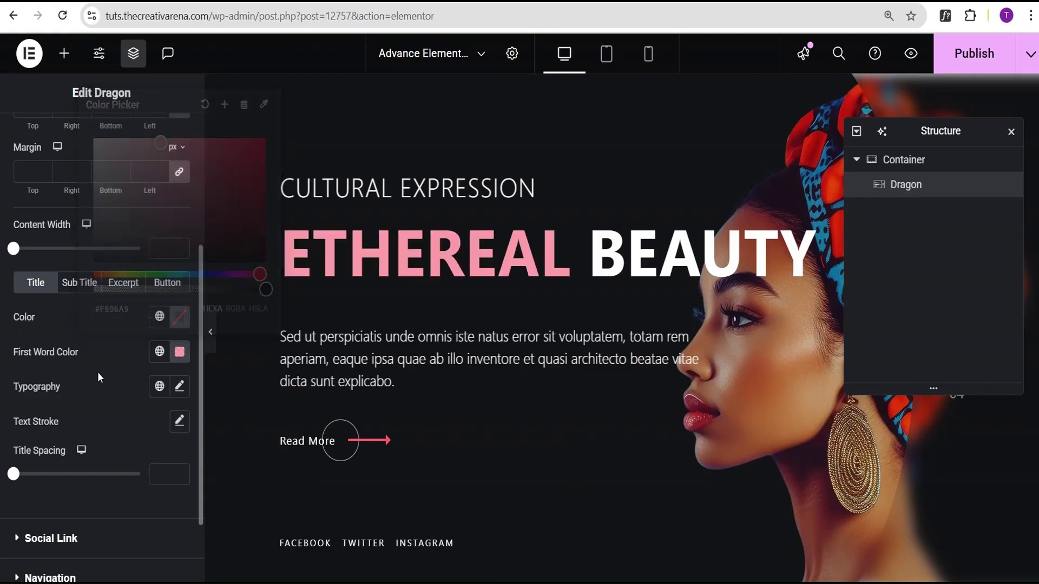
left_click(211, 332)
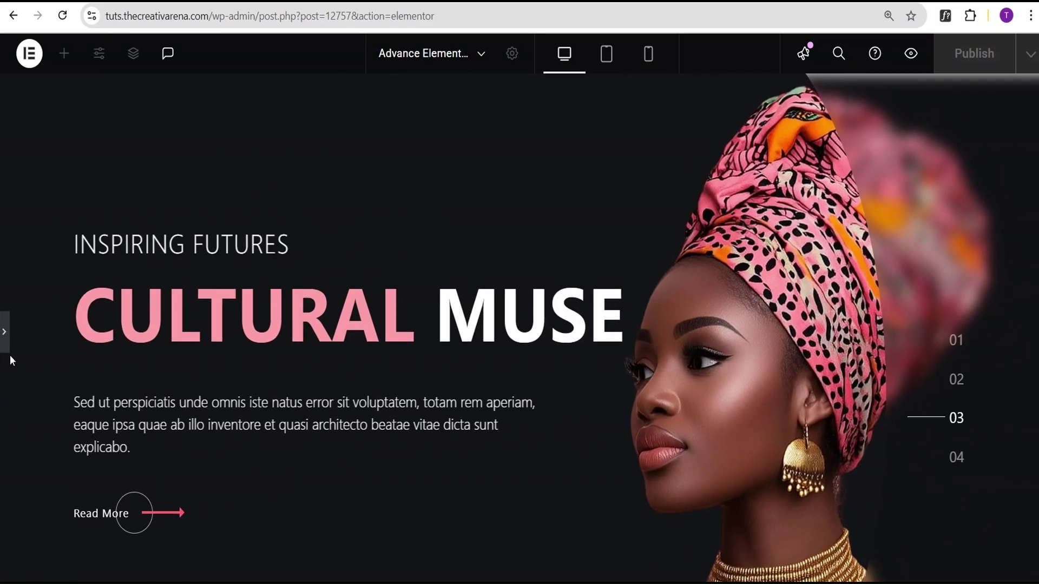
left_click(5, 332)
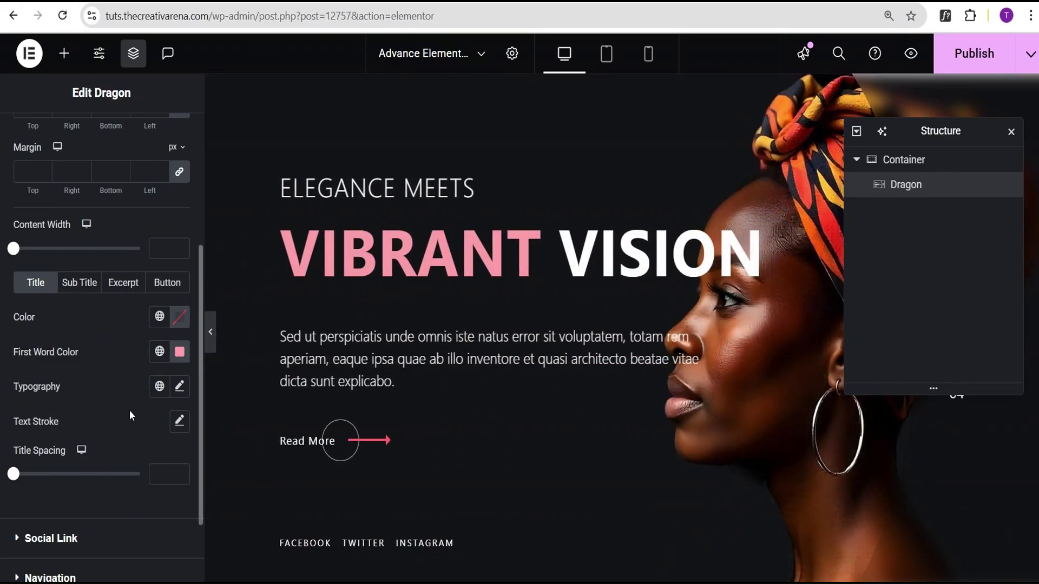
Give the slide titles a 2 px text stroke with white (#FFFFFF) as the stroke color
left_click(180, 424)
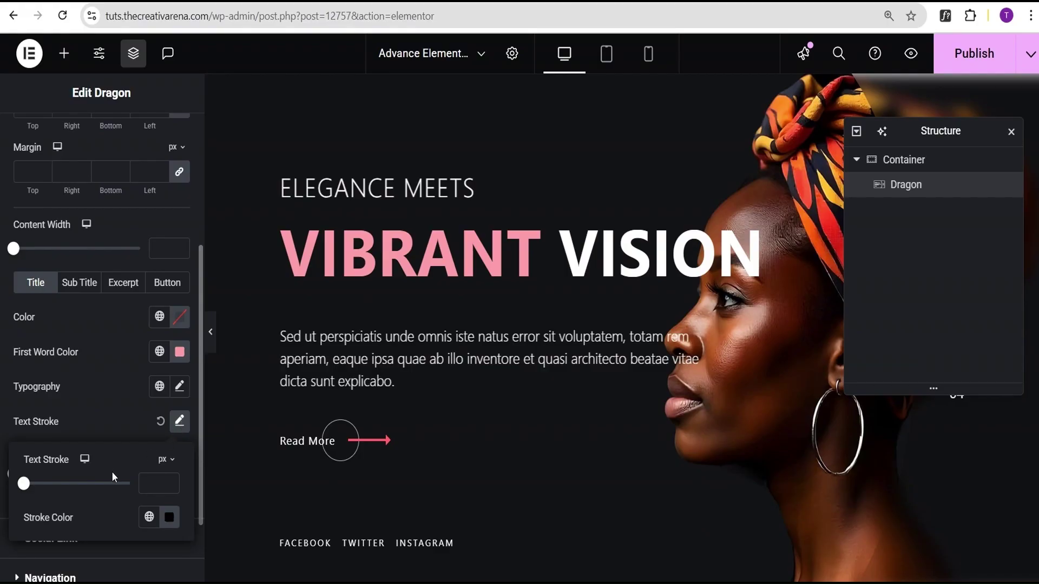
scroll(114, 476, "down", 2)
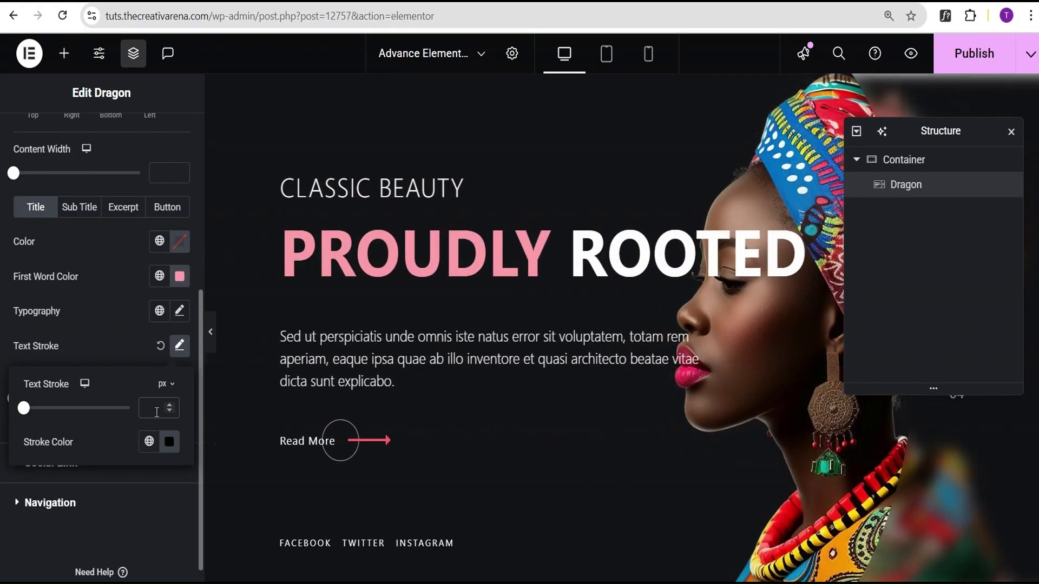
left_click(156, 412)
type("2")
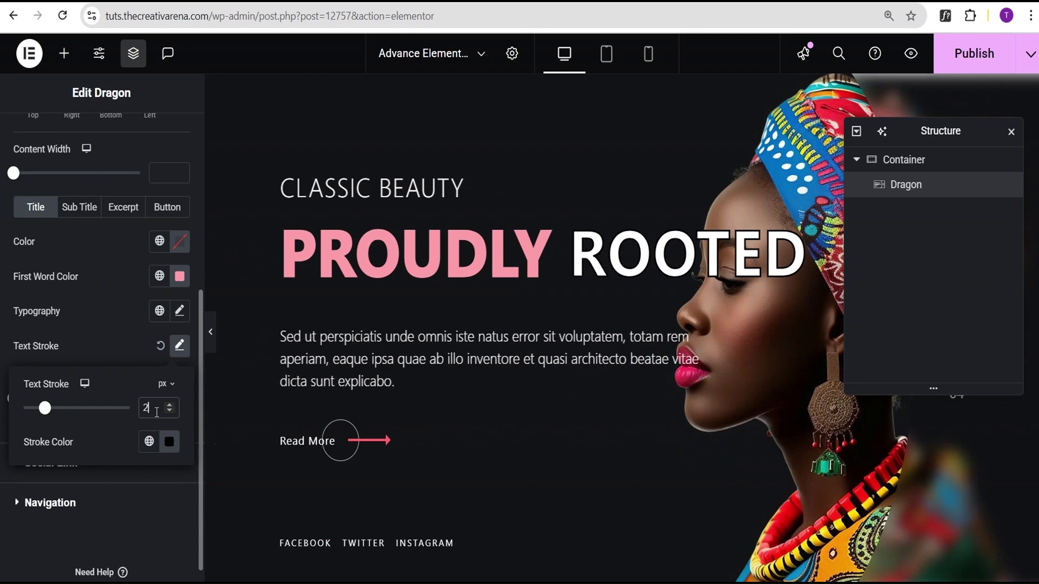
left_click(170, 443)
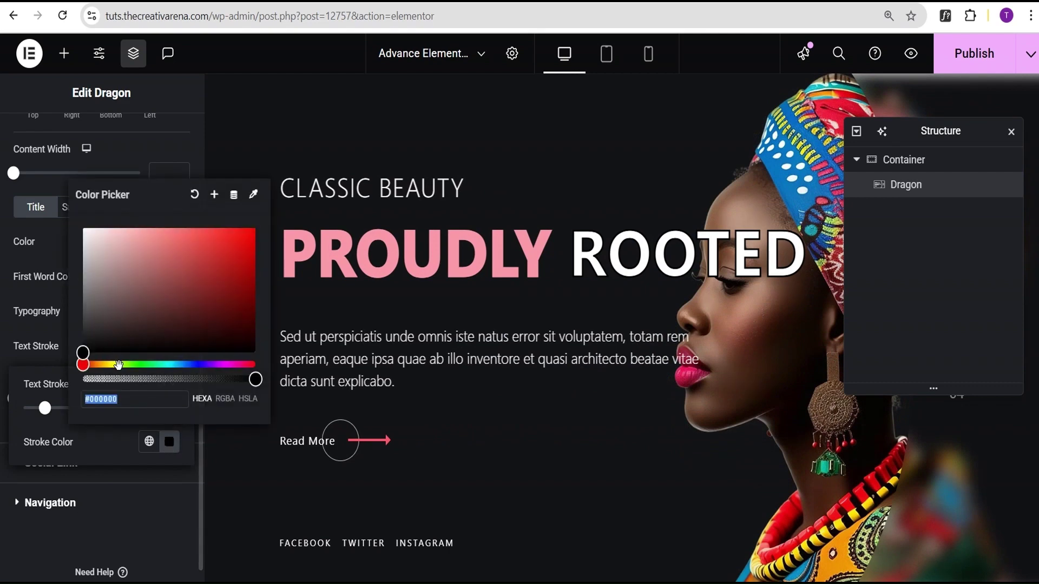
type("#f696a9")
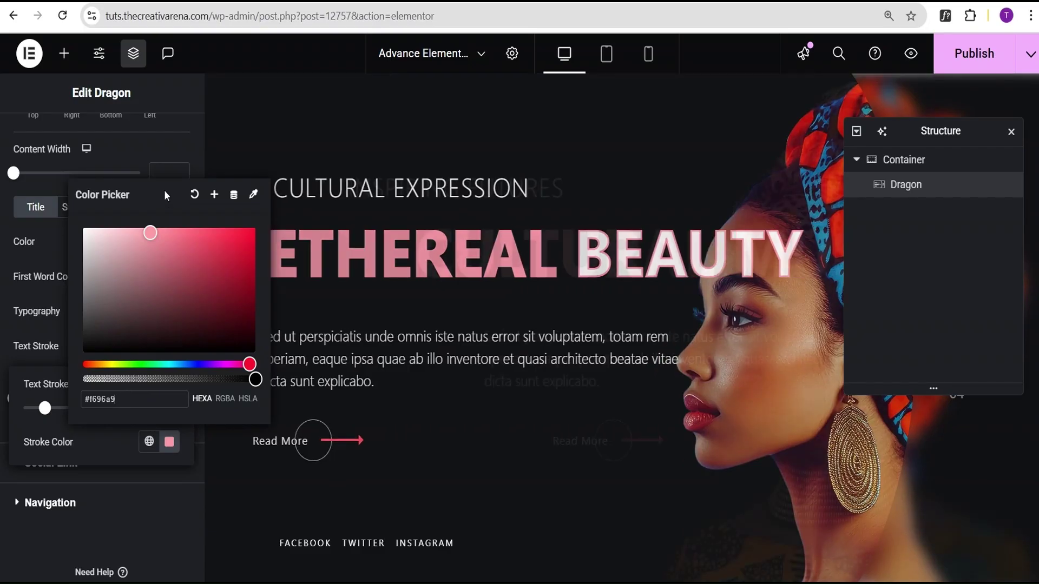
left_click_drag(150, 233, 68, 228)
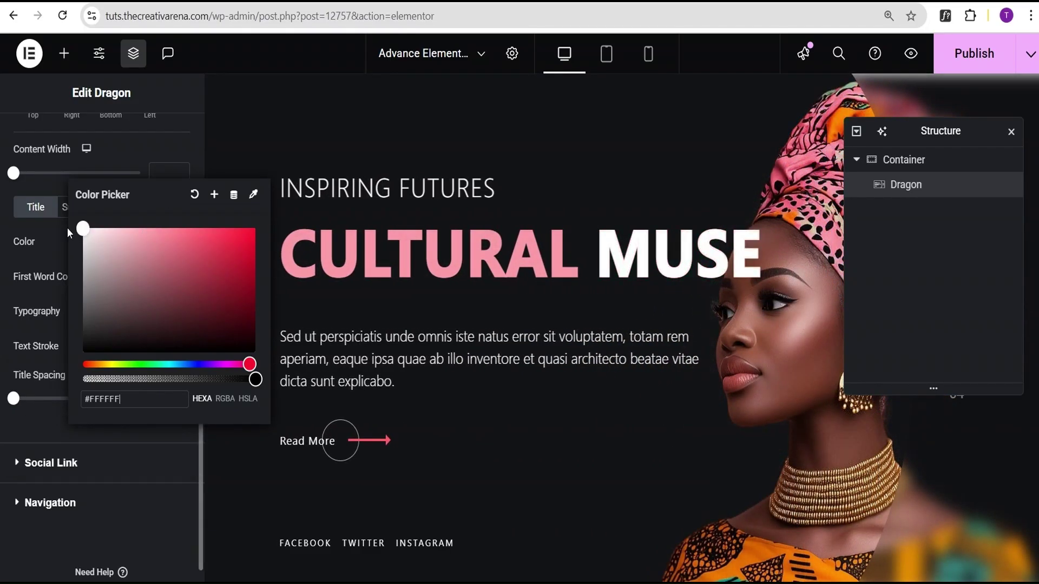
left_click(42, 316)
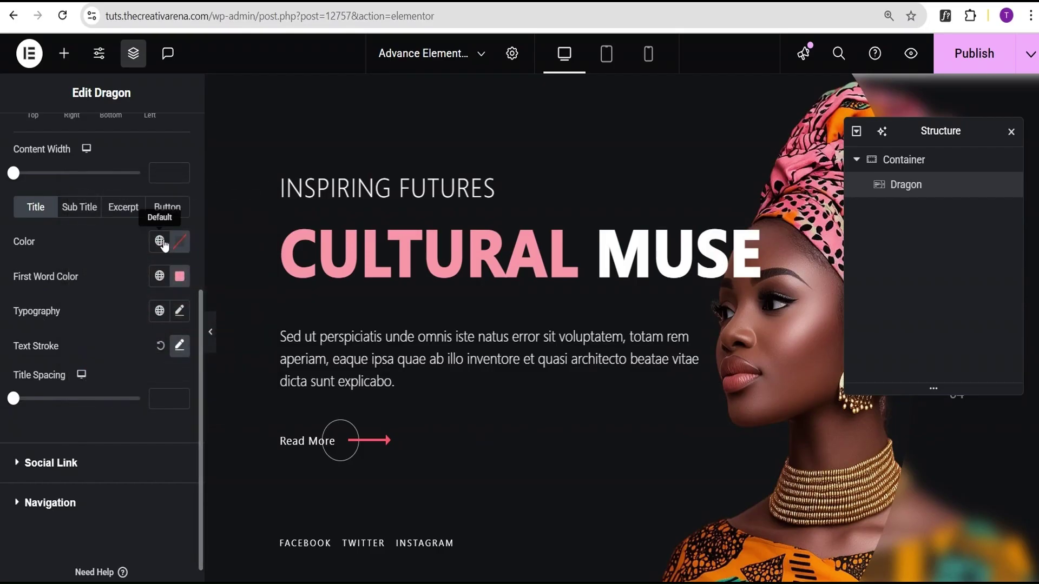
Set the slide title color to black and the title spacing to 34
left_click(180, 242)
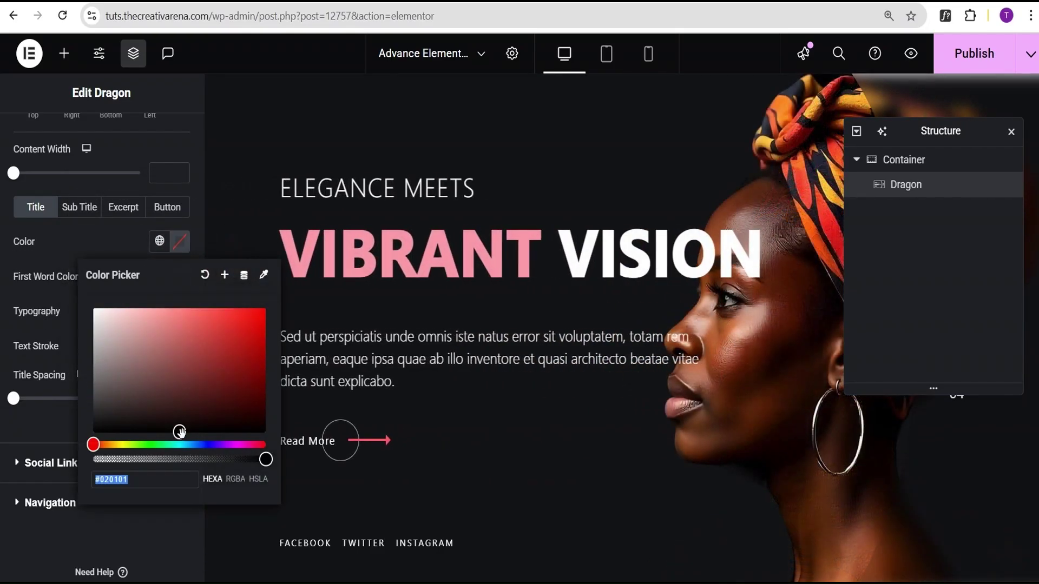
left_click_drag(178, 430, 179, 443)
left_click(70, 338)
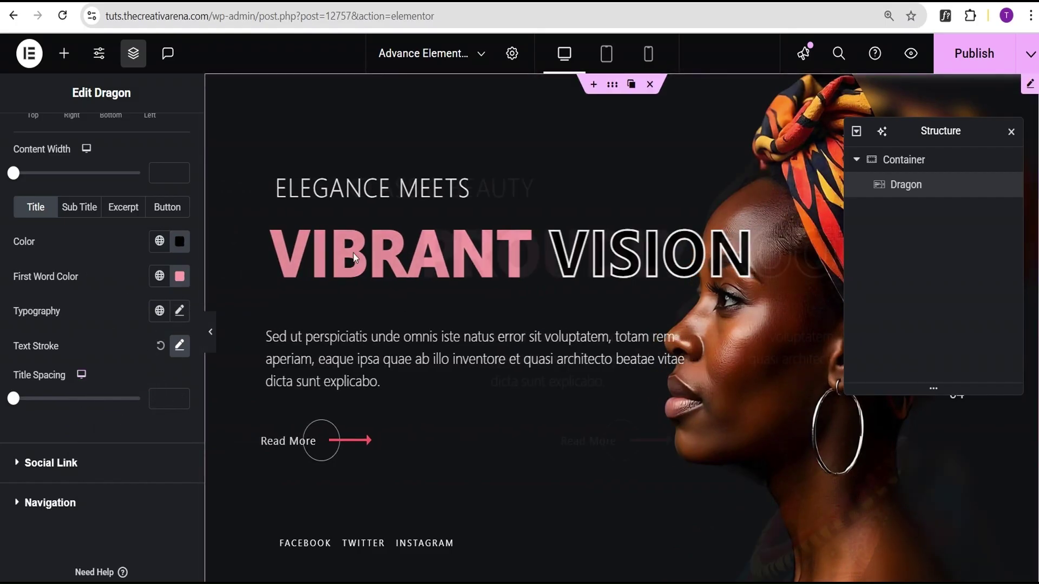
left_click_drag(13, 399, 61, 409)
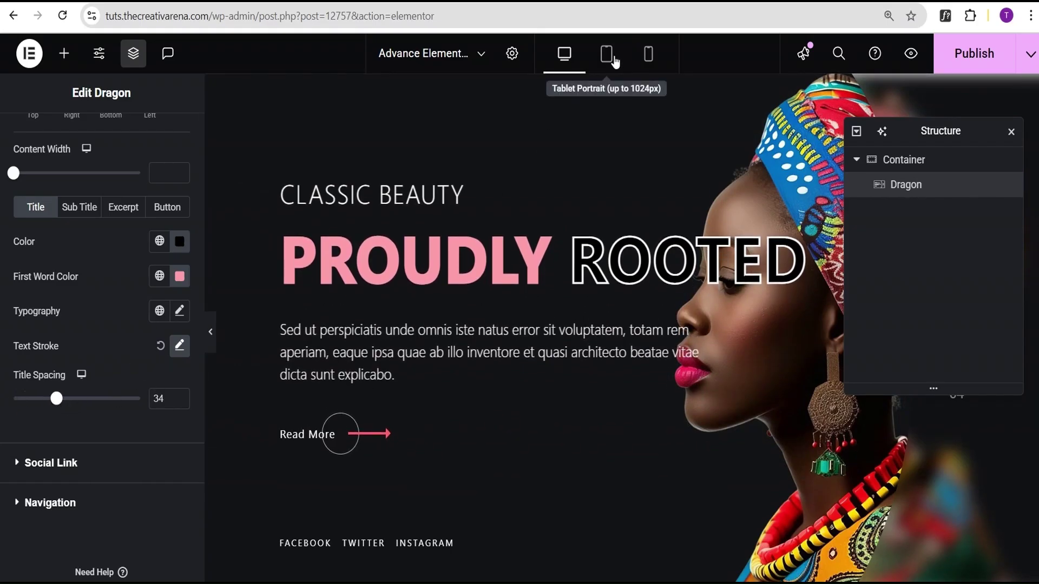
Review the slider's excerpt style options and the button's normal and hover color options
left_click(123, 207)
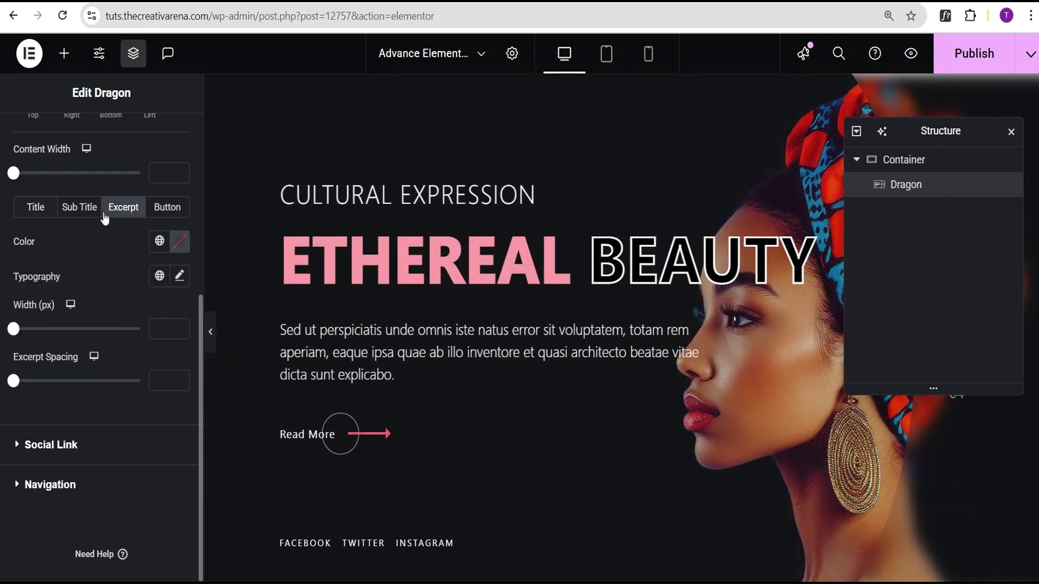
left_click(173, 210)
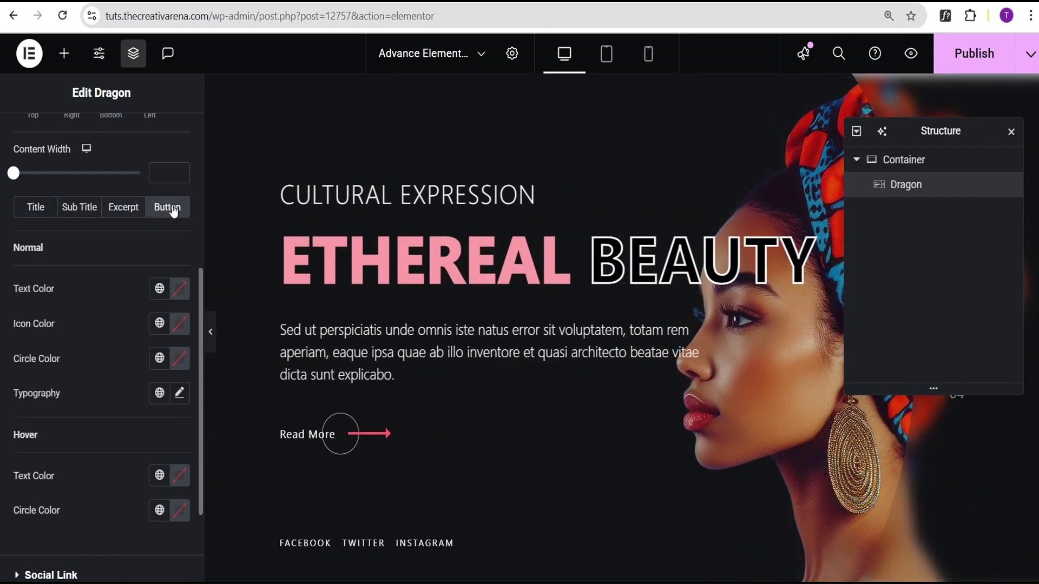
scroll(93, 364, "down", 2)
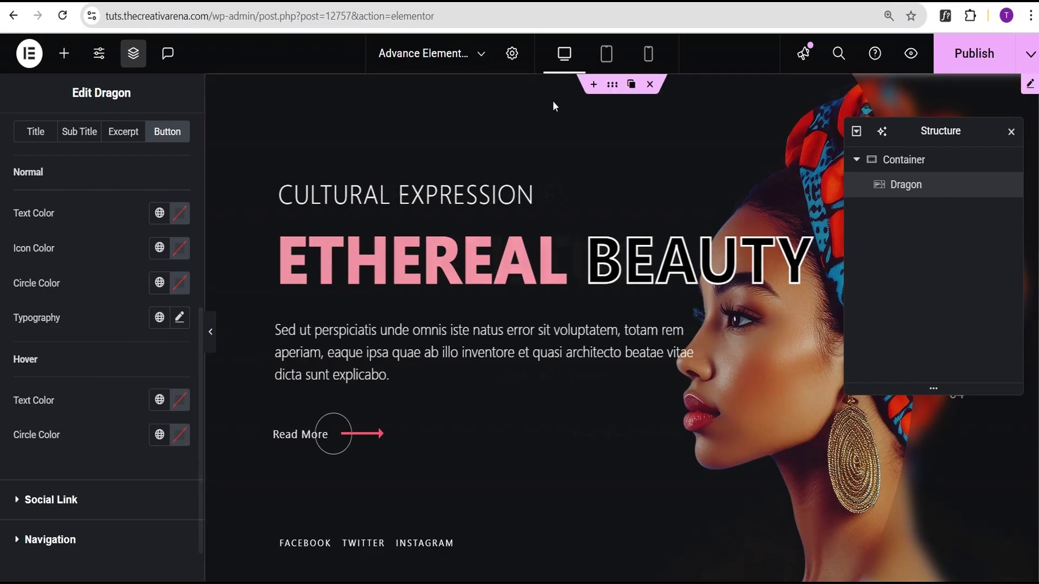
Close the Structure panel and check the slider's layout in the tablet portrait and mobile views
left_click(615, 58)
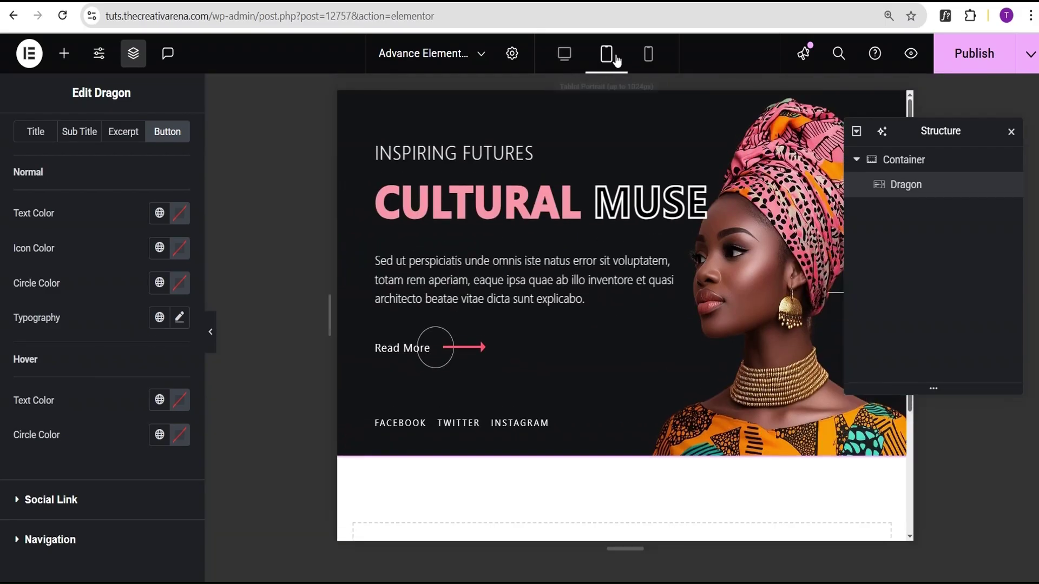
left_click(1011, 131)
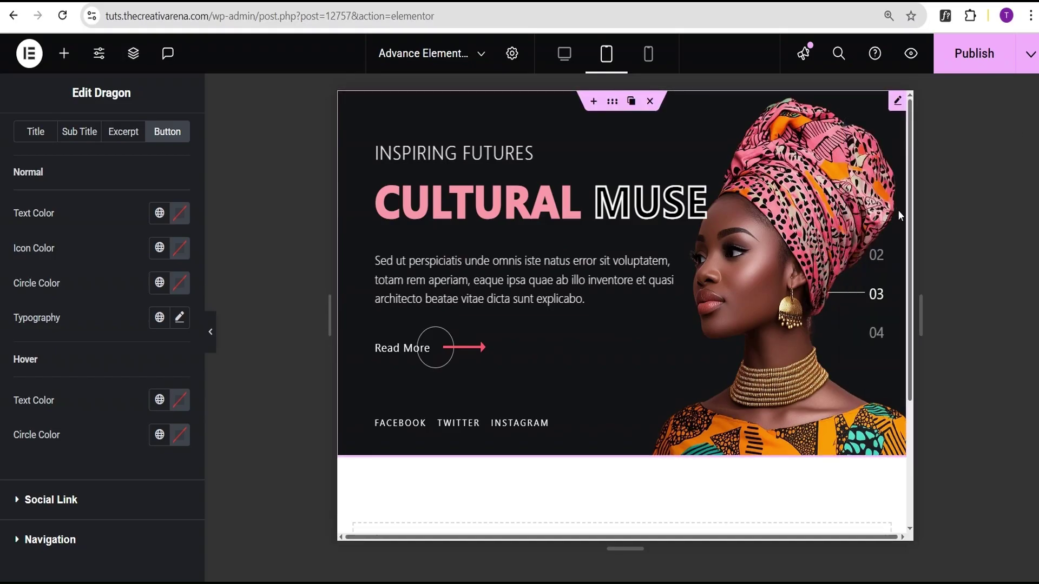
left_click(652, 61)
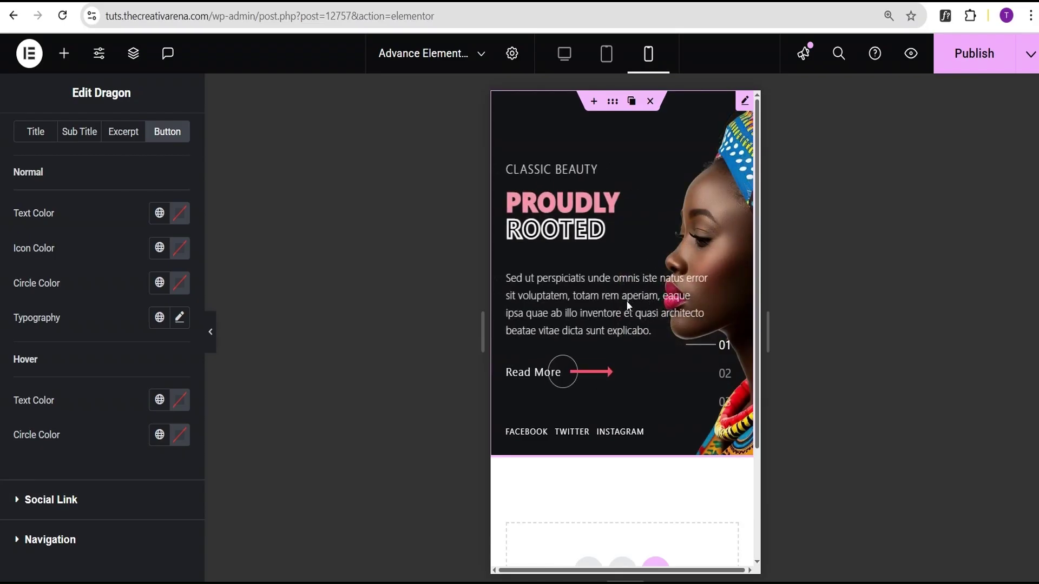
scroll(621, 281, "down", 3)
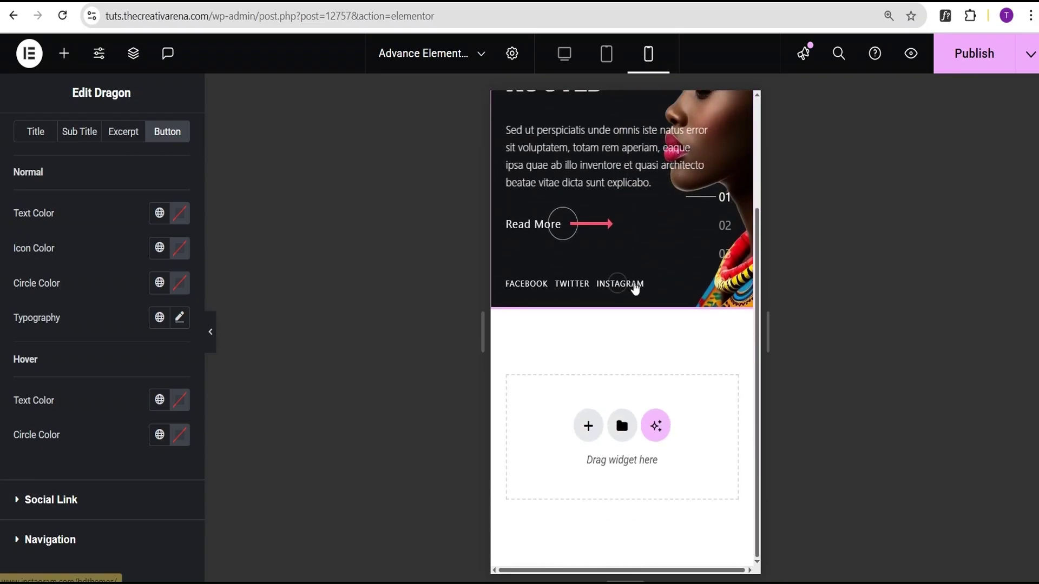
scroll(635, 286, "up", 3)
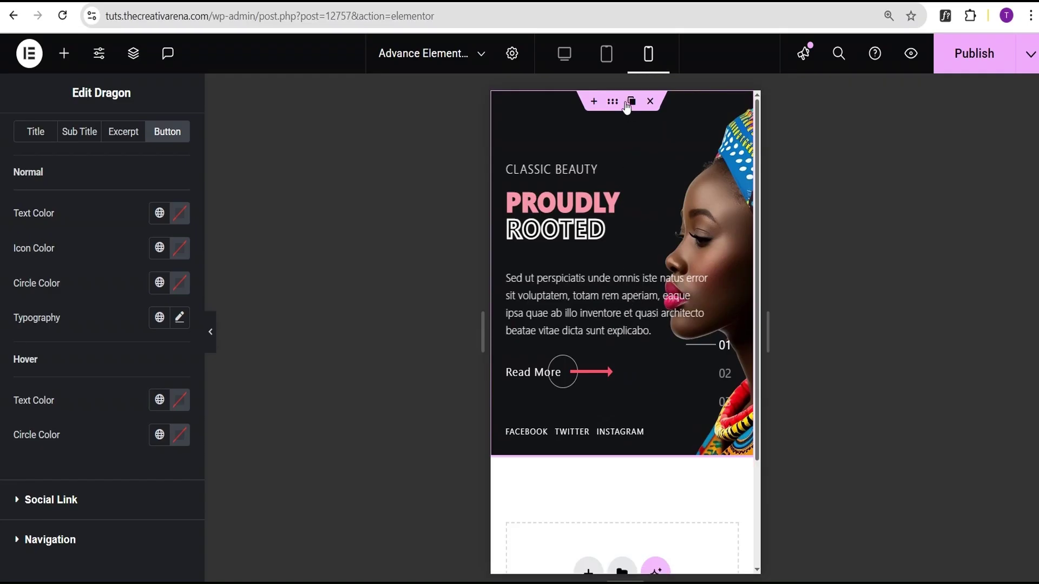
Return the editor to the desktop view, publish the page, and preview the finished slider
left_click(563, 54)
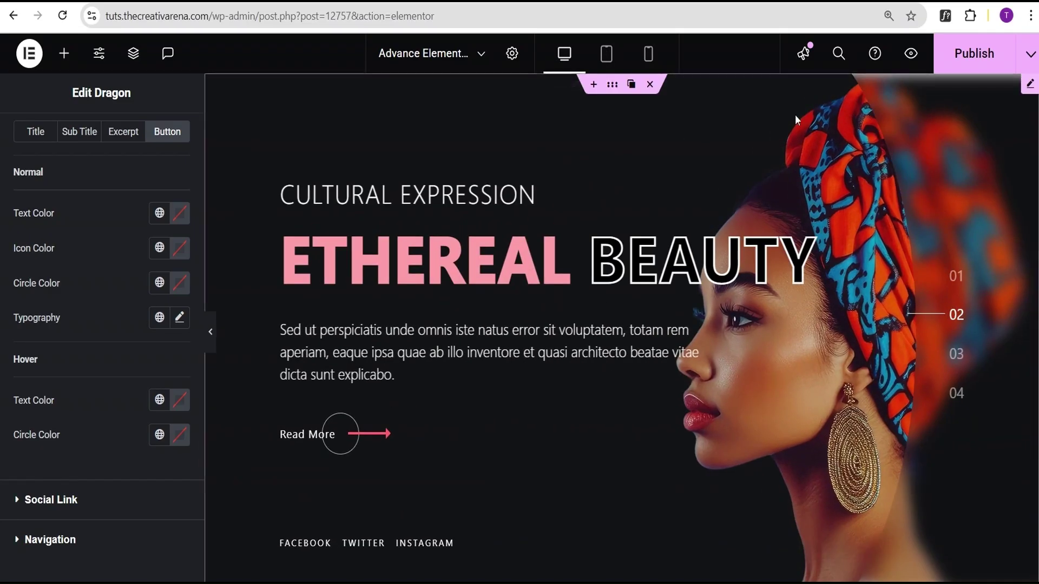
left_click(972, 65)
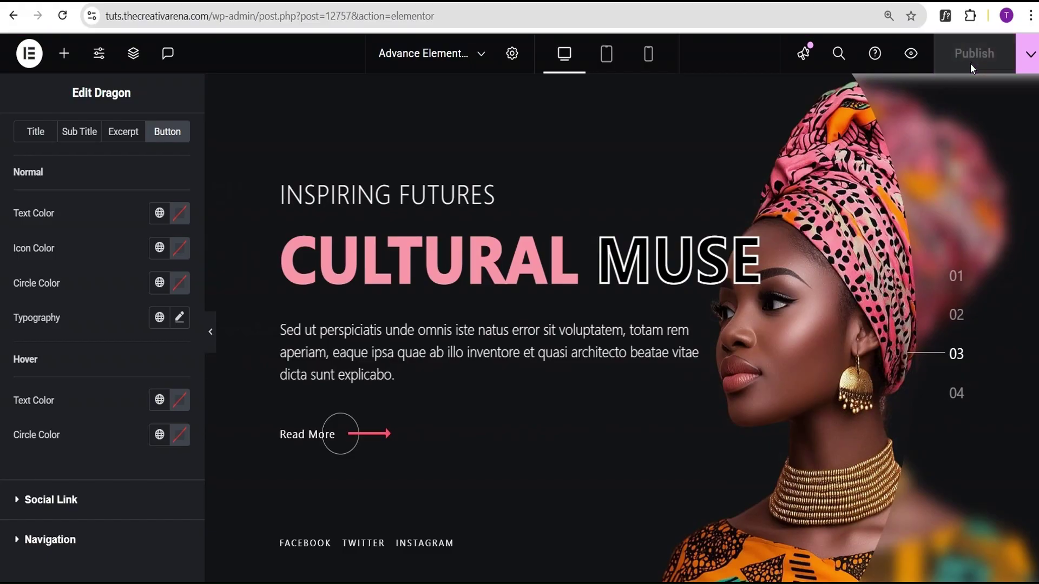
left_click(912, 53)
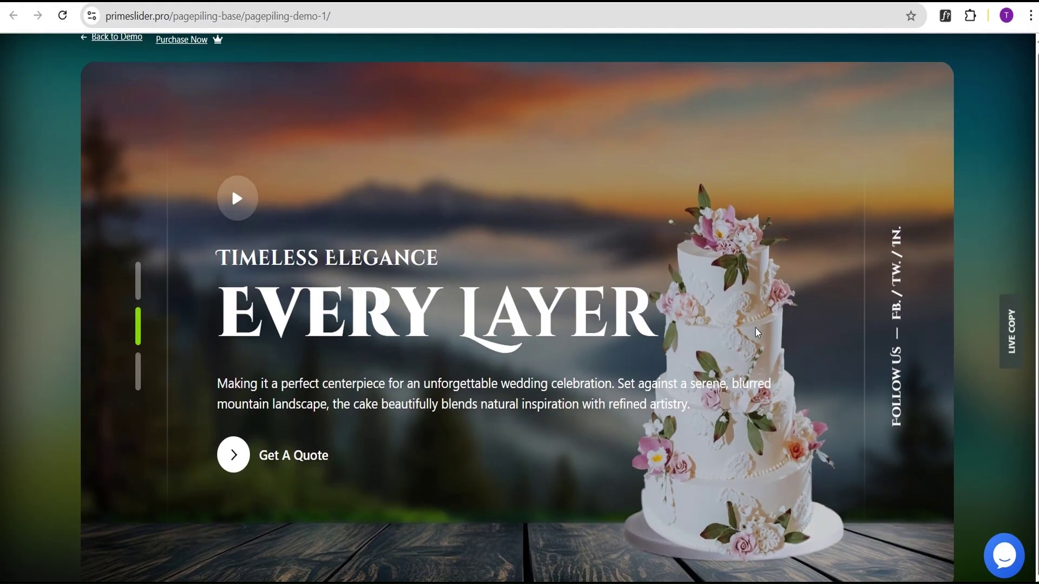
Switch to the Prime Slider website's Pagepiling demo and move through its wedding cake slides
scroll(725, 292, "down", 1)
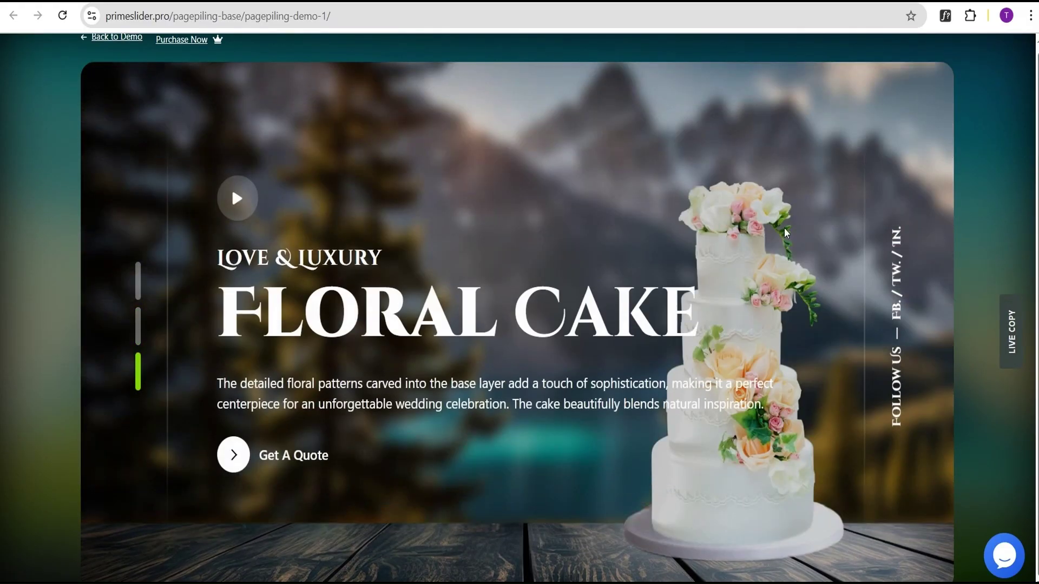
scroll(784, 227, "down", 1)
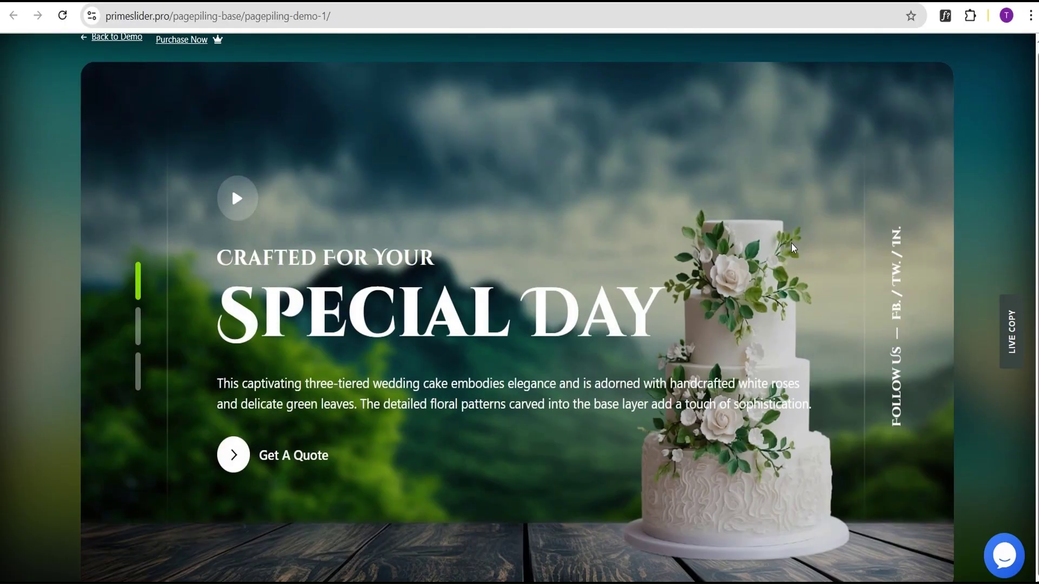
scroll(791, 242, "down", 1)
scroll(791, 243, "down", 1)
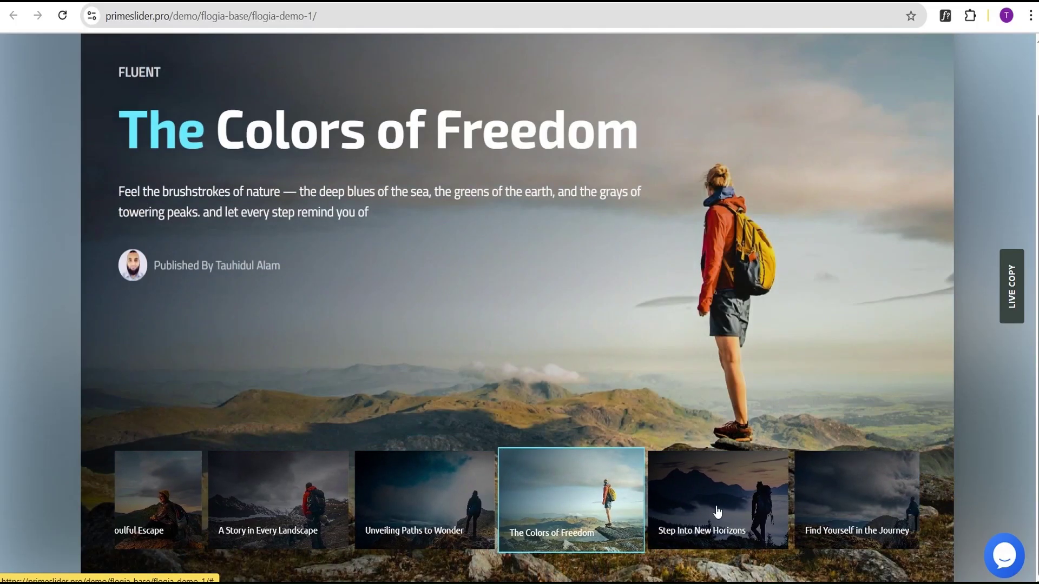
Try the thumbnail navigation in the Flogia demo and the slide pagination in the Storker demo
left_click(717, 511)
left_click(844, 523)
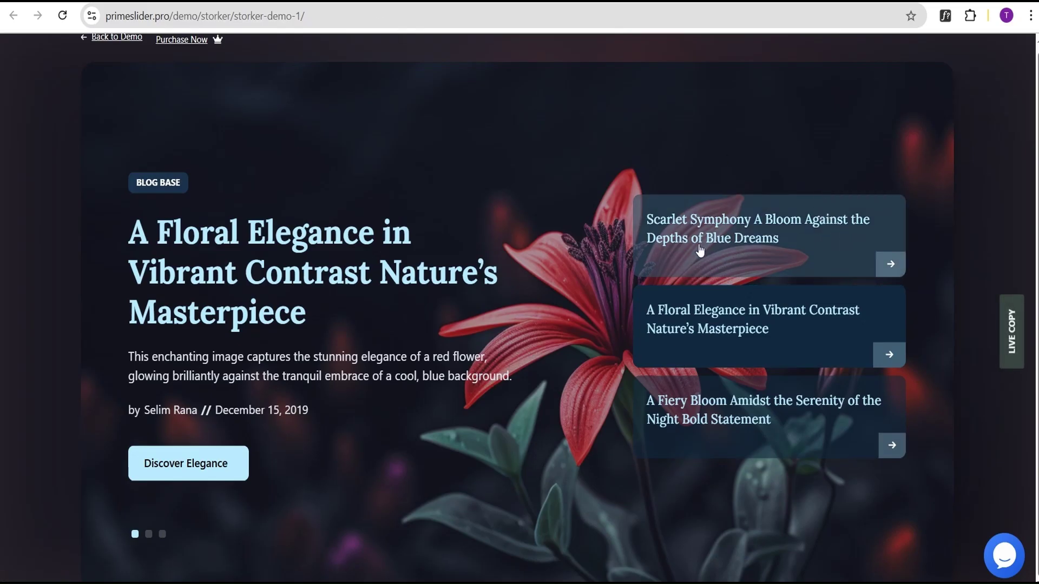
left_click(148, 534)
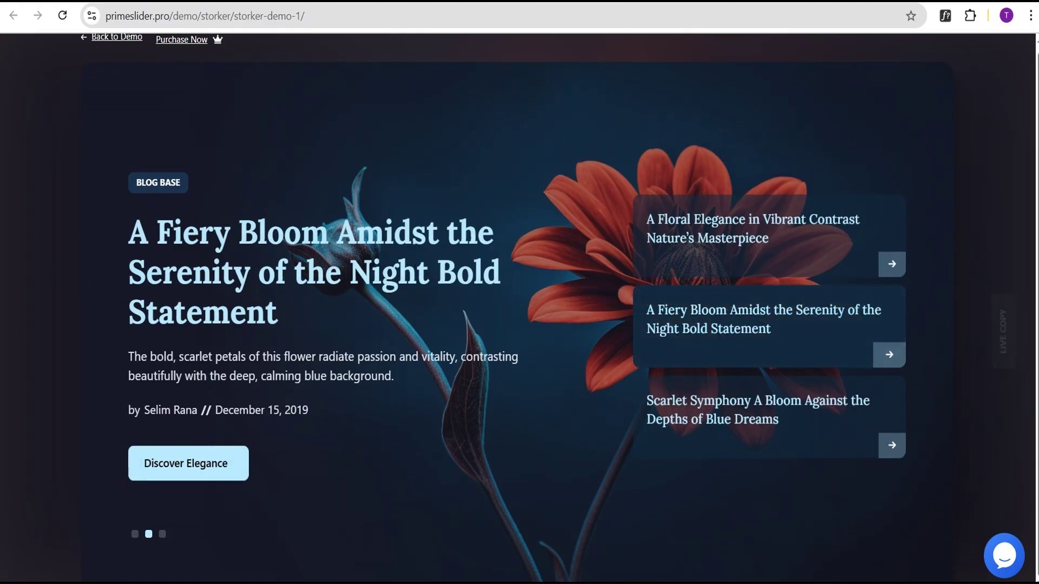
View the Vertex demo's layout and move back and forth through the Multiscroll demo's smartwatch slides
left_click(550, 1)
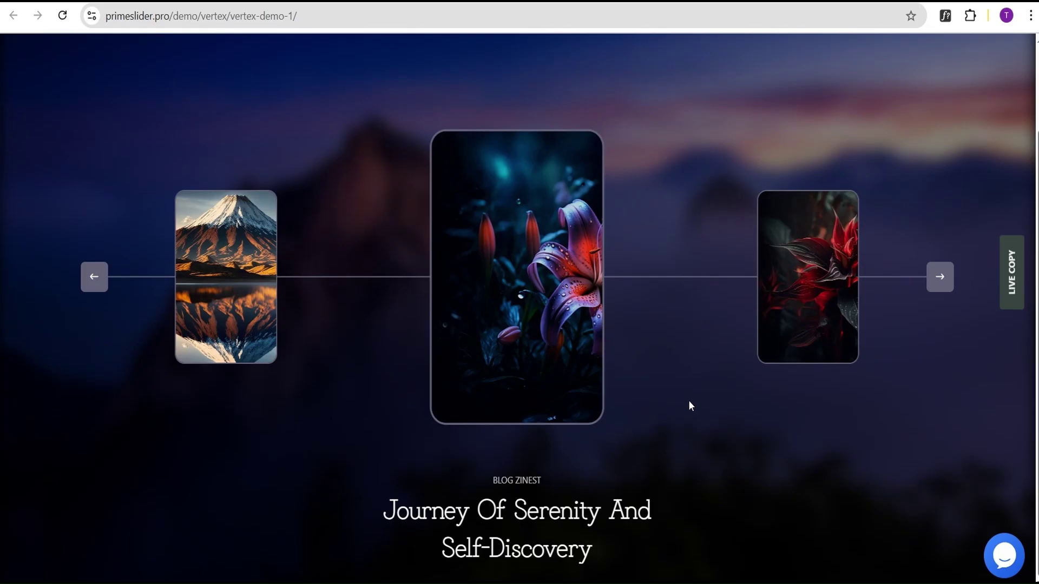
scroll(687, 394, "up", 2)
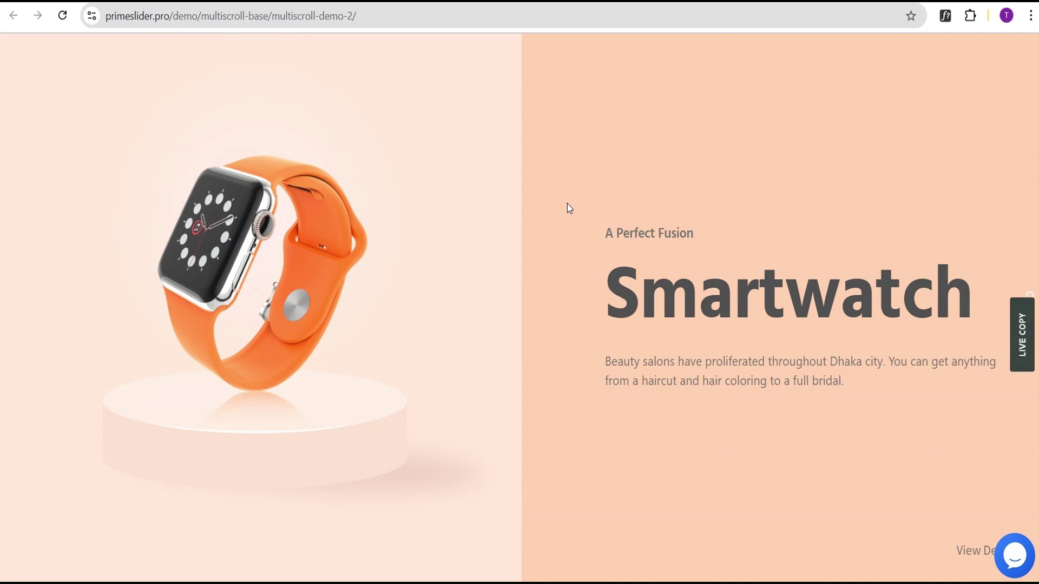
scroll(567, 204, "down", 1)
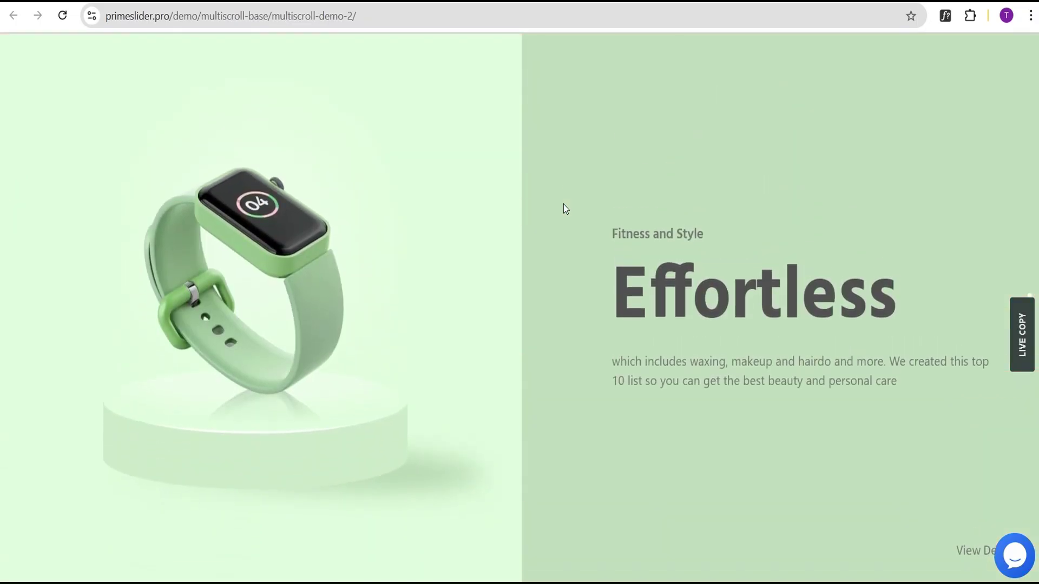
scroll(564, 203, "down", 1)
scroll(561, 205, "up", 2)
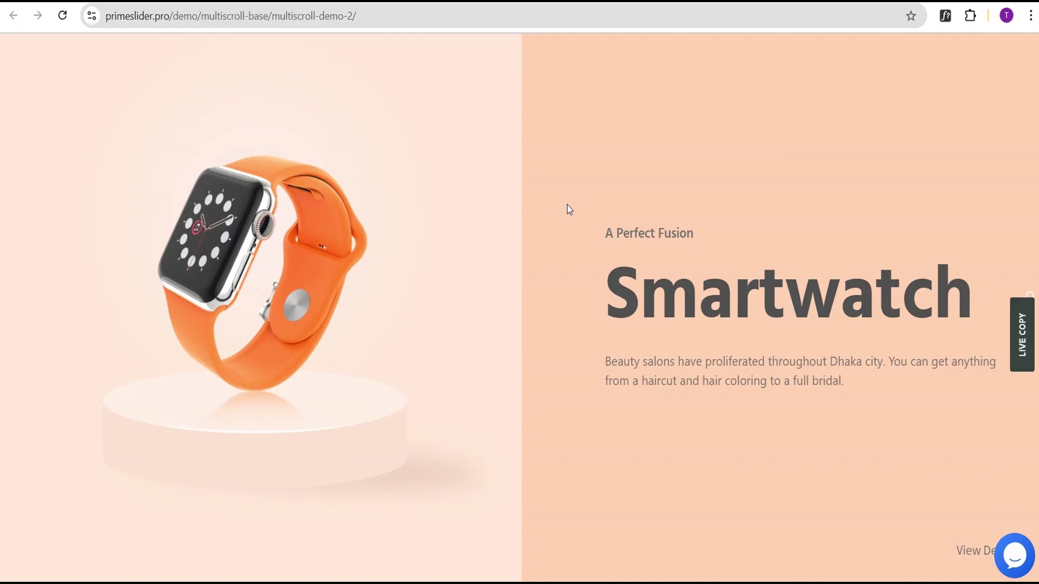
scroll(568, 206, "down", 2)
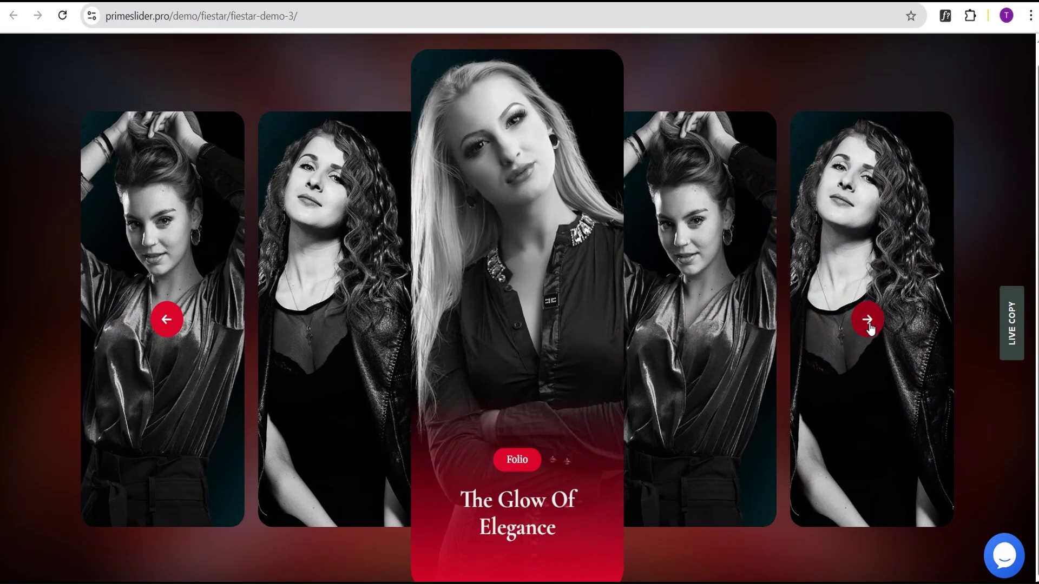
Advance through the portrait slides of the Fiestar demo carousel
left_click(868, 320)
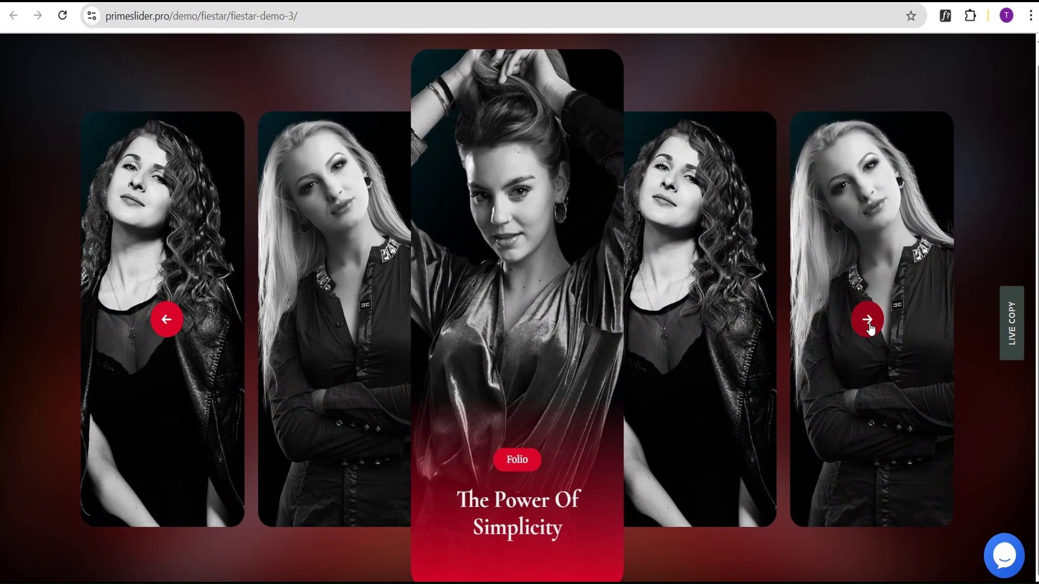
left_click(868, 320)
left_click(868, 321)
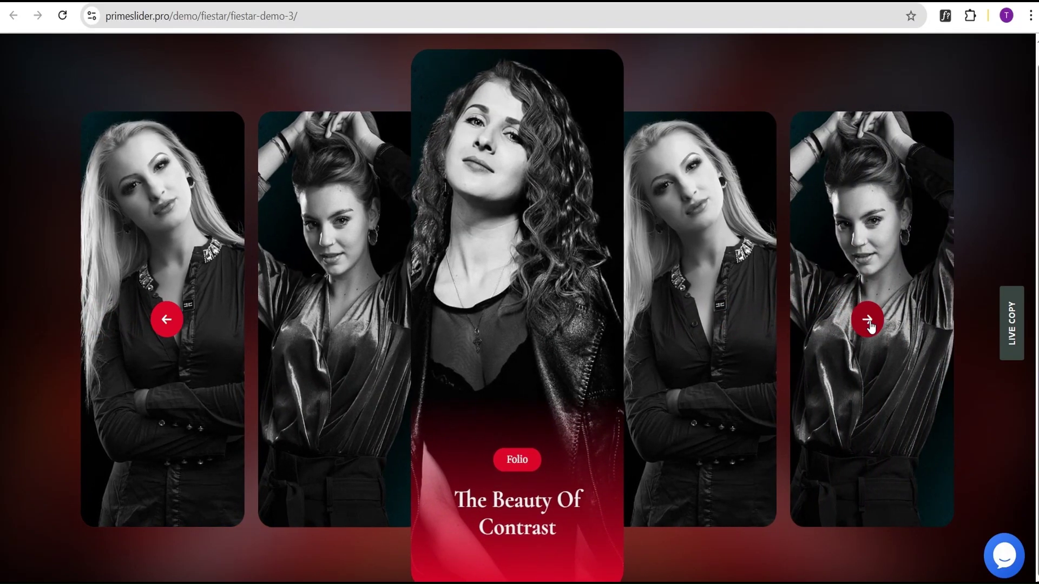